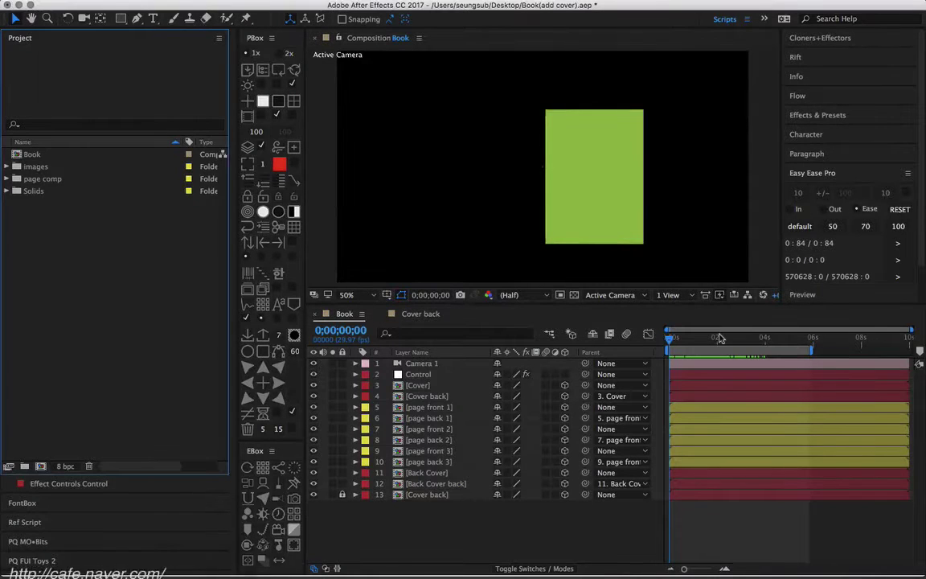
- Move the Book playhead to about 0;00;02;04 and select the page back 2 layer
mouse_move(675, 343)
mouse_down()
mouse_move(741, 339)
mouse_move(704, 342)
mouse_move(721, 342)
mouse_up()
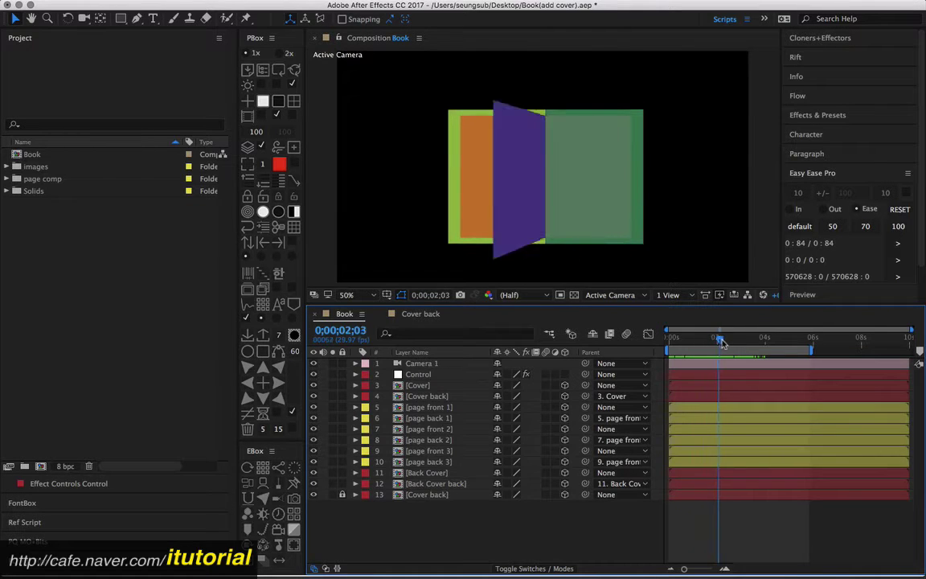
click(473, 225)
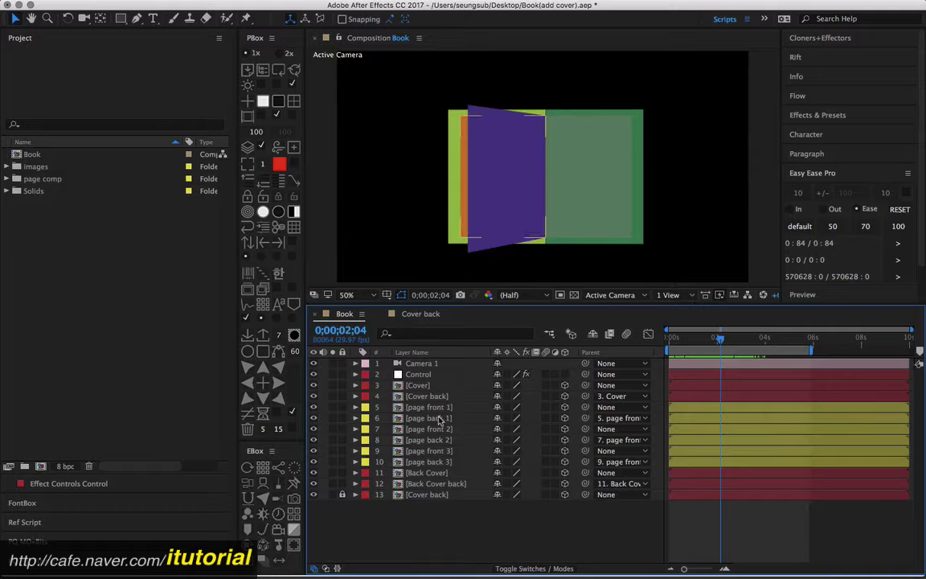
click(434, 407)
click(418, 417)
click(402, 439)
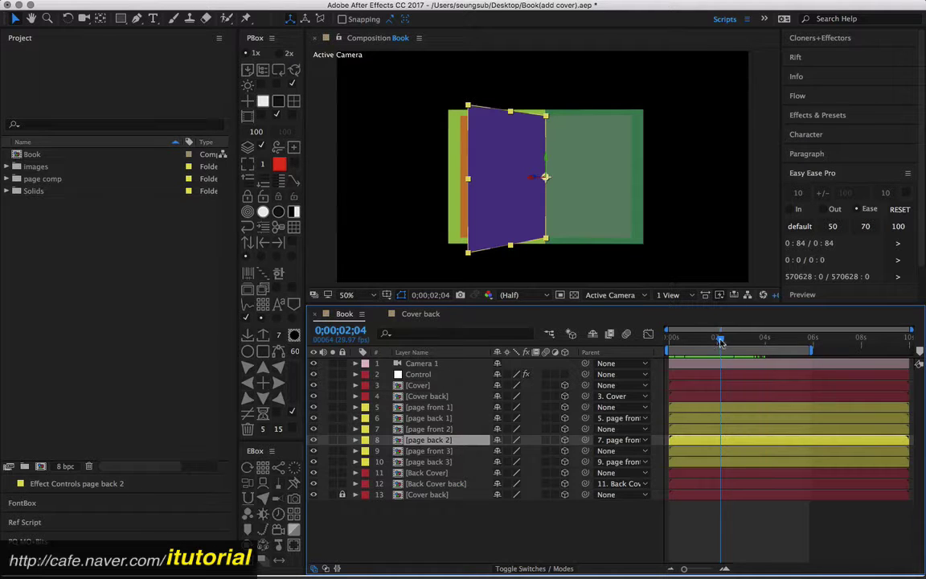
- Scrub around 2;15–2;29 to check the page turn, then drag-select layers 1–12
drag(721, 341, 733, 343)
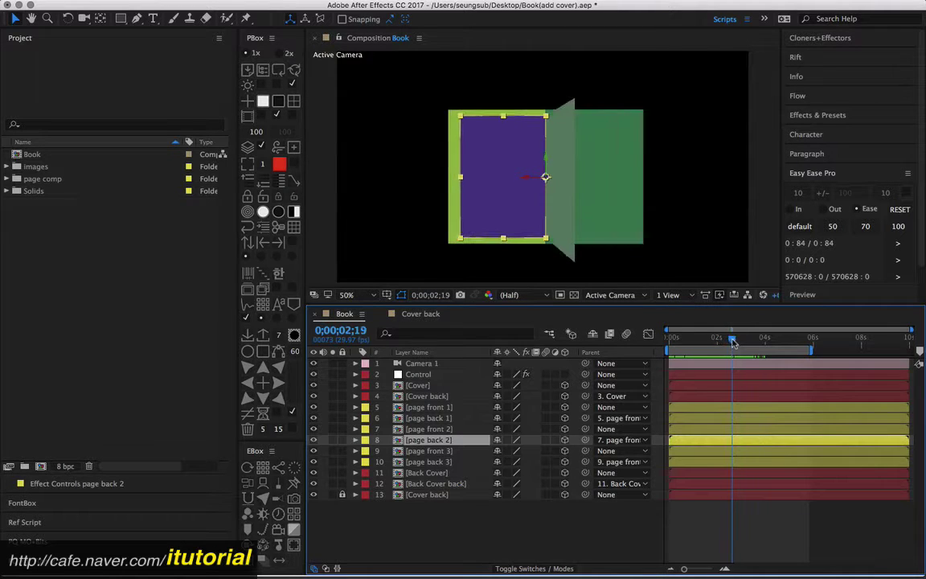
drag(733, 343, 733, 342)
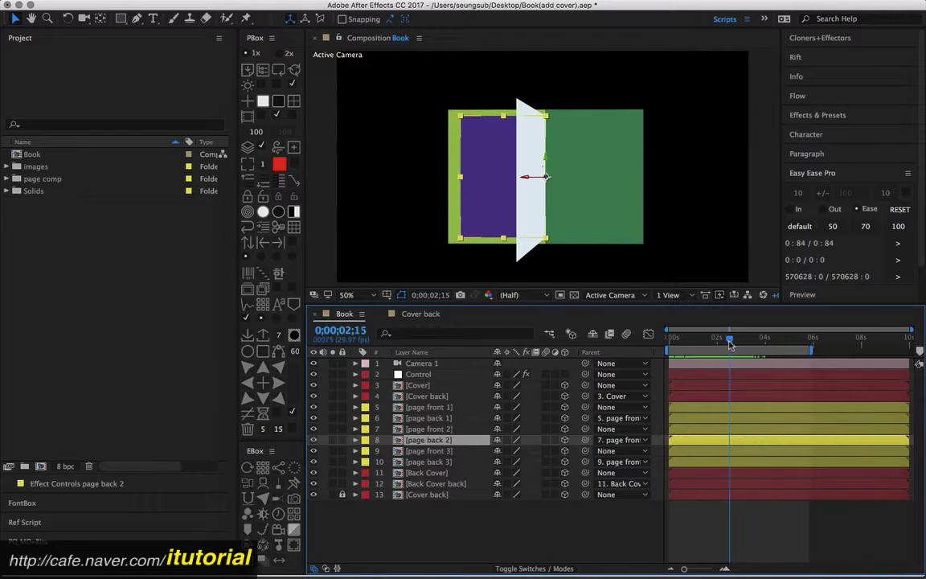
mouse_move(733, 338)
mouse_down()
mouse_move(713, 341)
mouse_move(749, 339)
mouse_move(734, 341)
mouse_up()
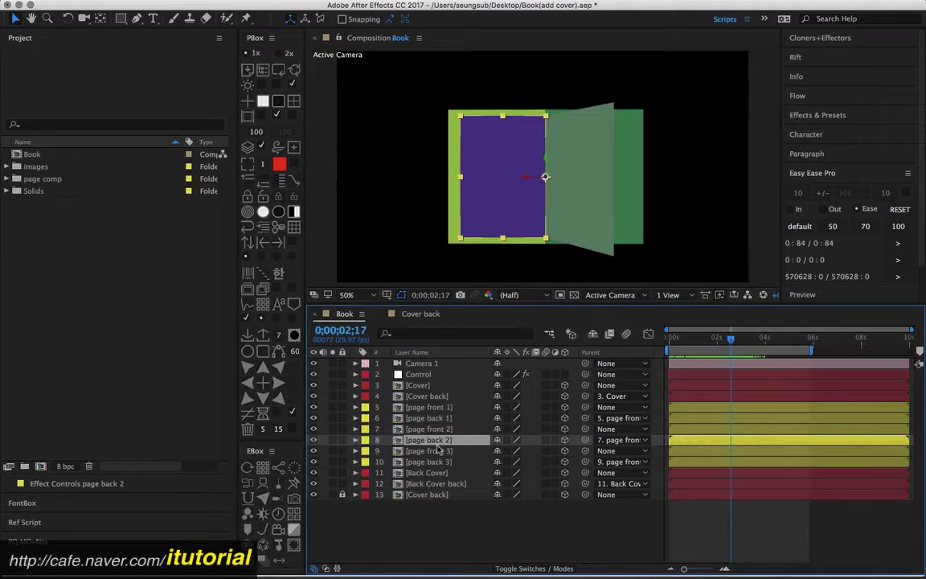
drag(454, 527, 414, 362)
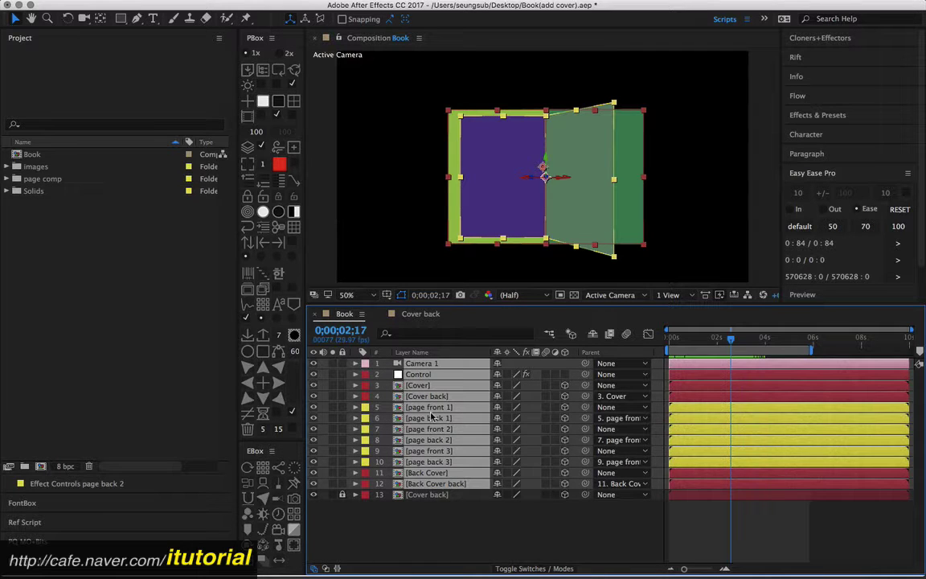
key(e)
key(e)
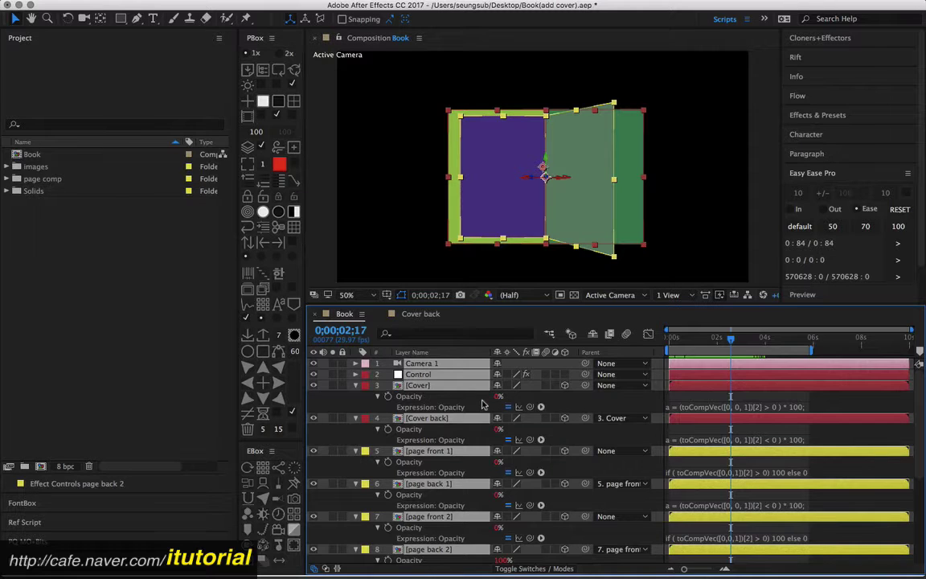
key(grave)
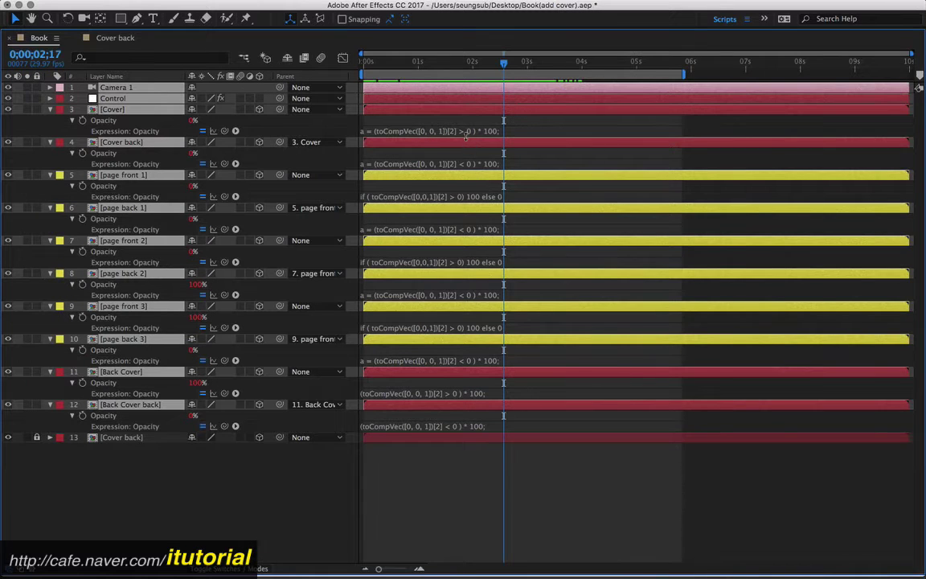
drag(464, 143, 462, 181)
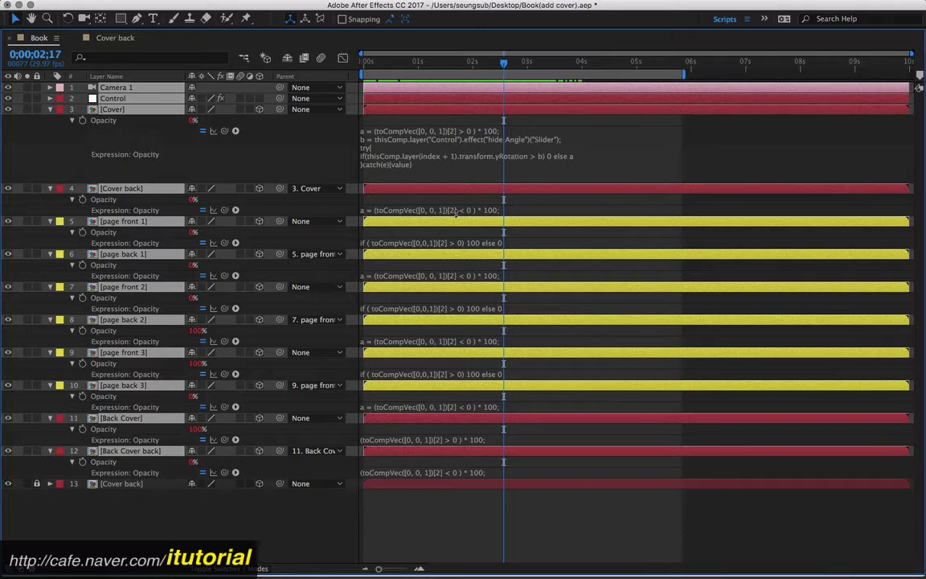
drag(455, 217, 447, 287)
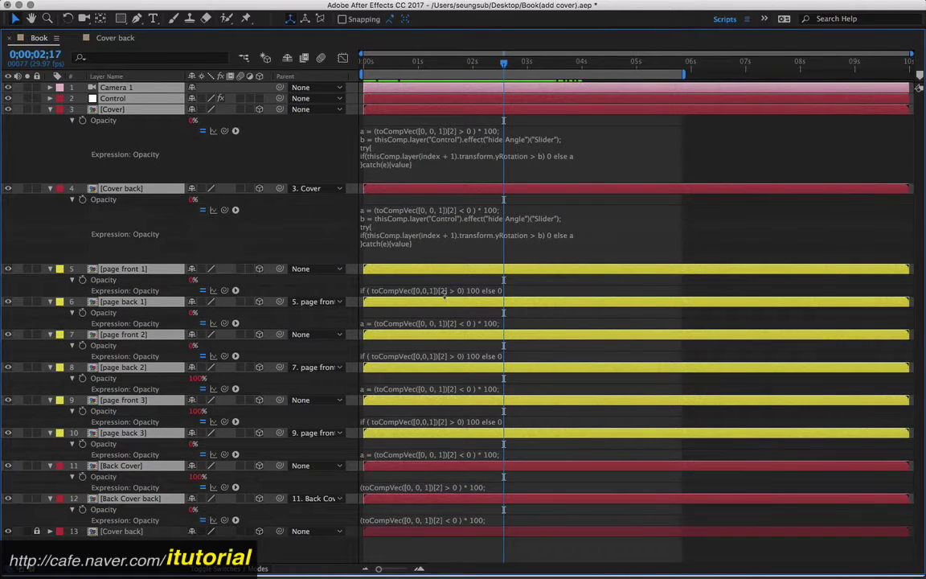
drag(445, 296, 445, 347)
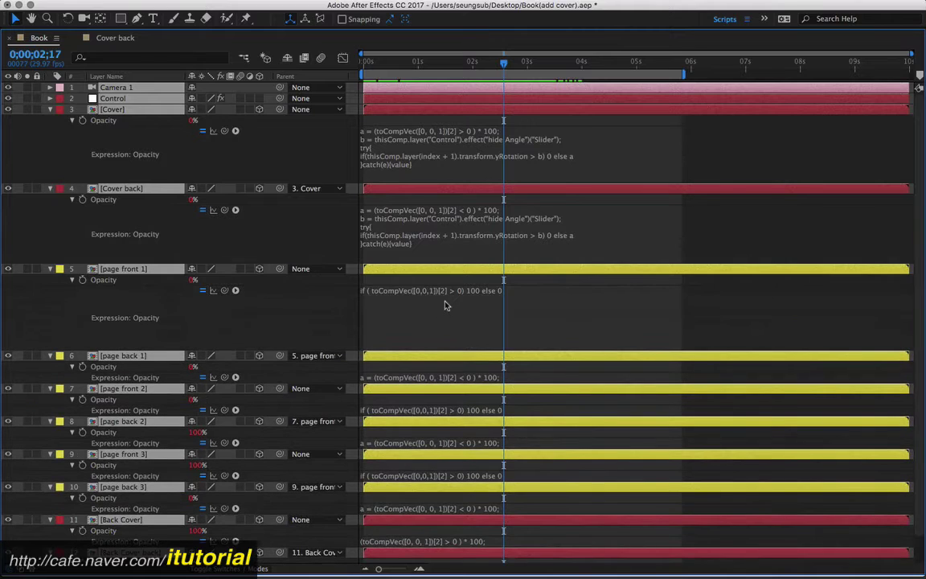
key(grave)
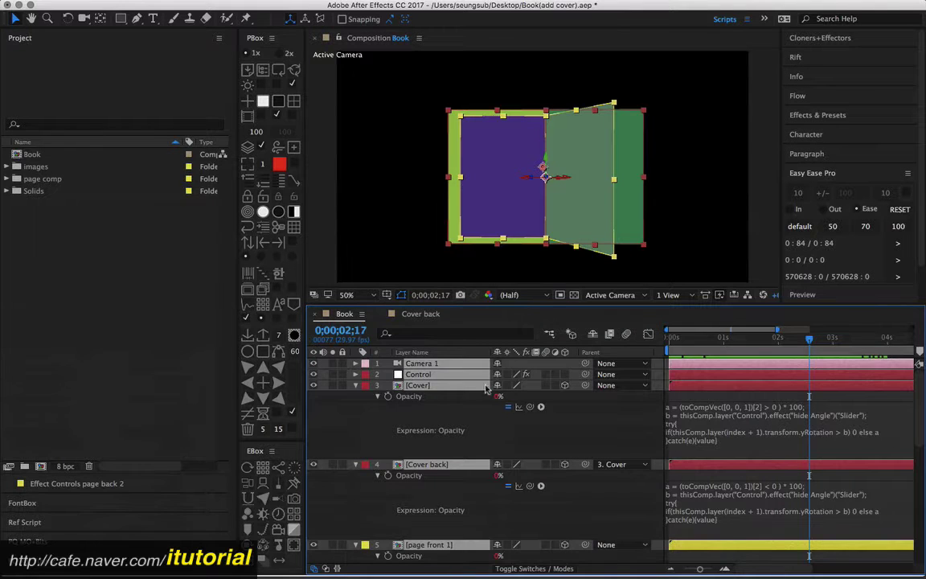
ctrl+click(354, 386)
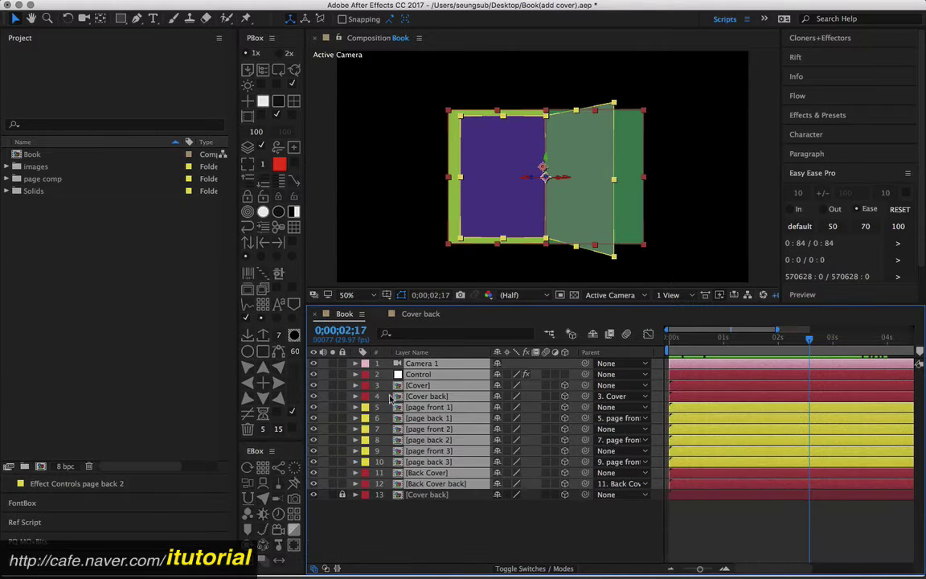
key(F2)
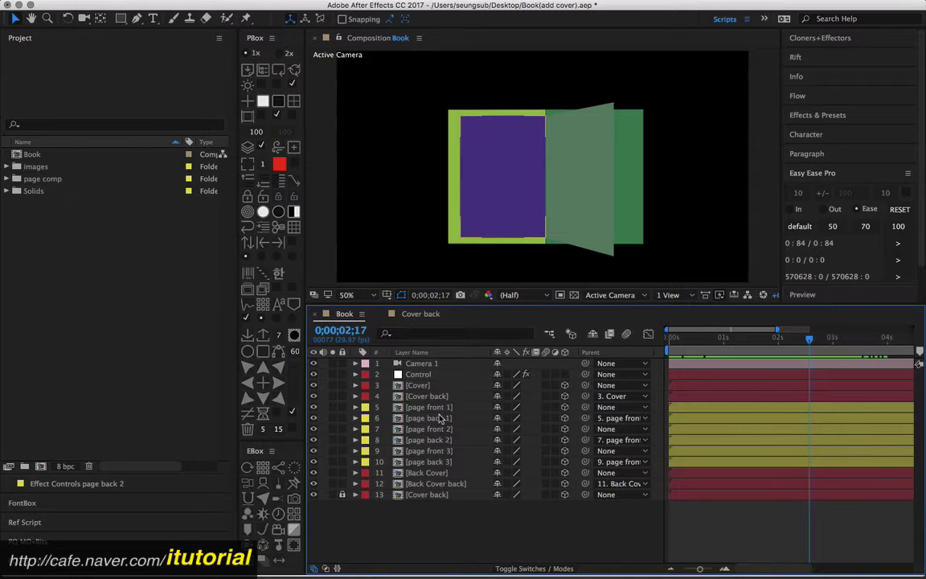
drag(759, 336, 717, 337)
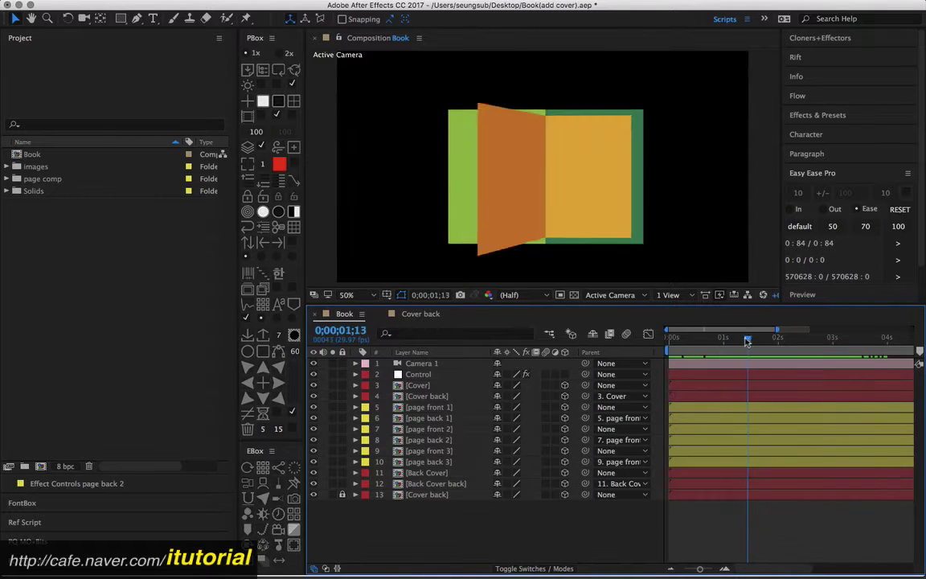
click(417, 386)
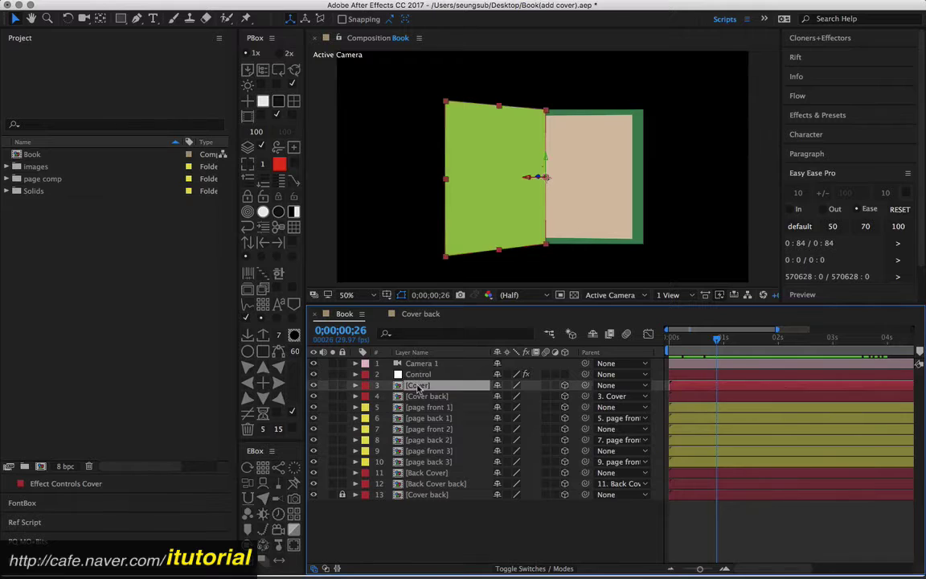
click(418, 397)
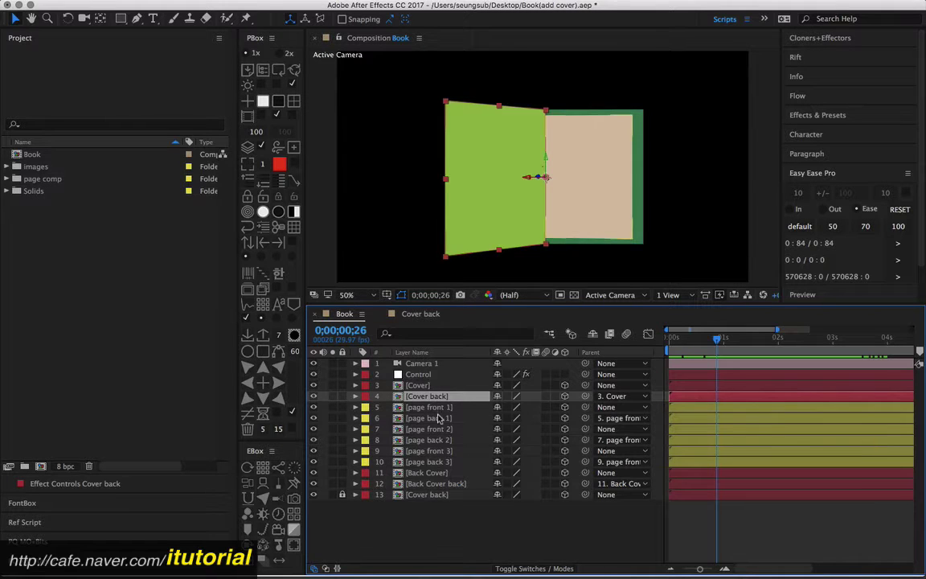
click(428, 408)
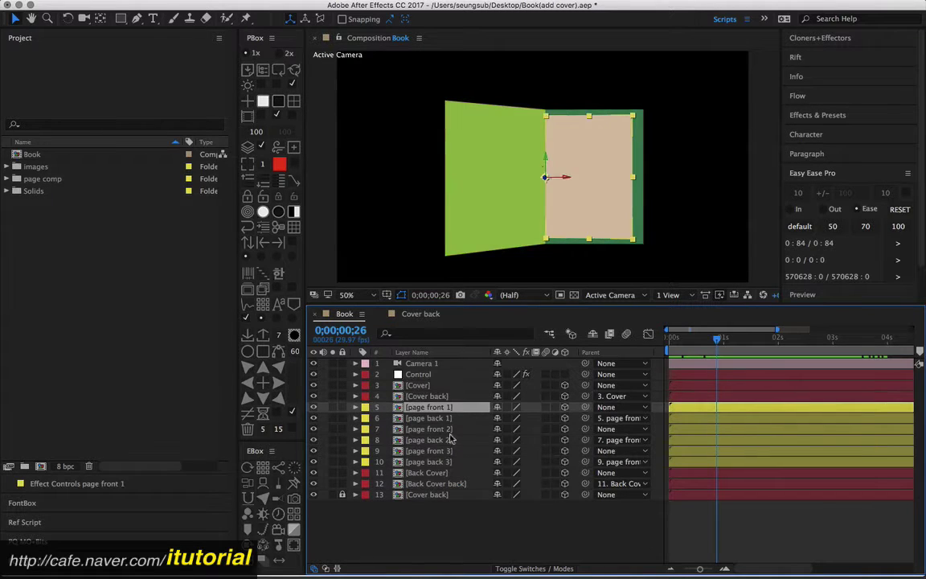
shift+click(435, 464)
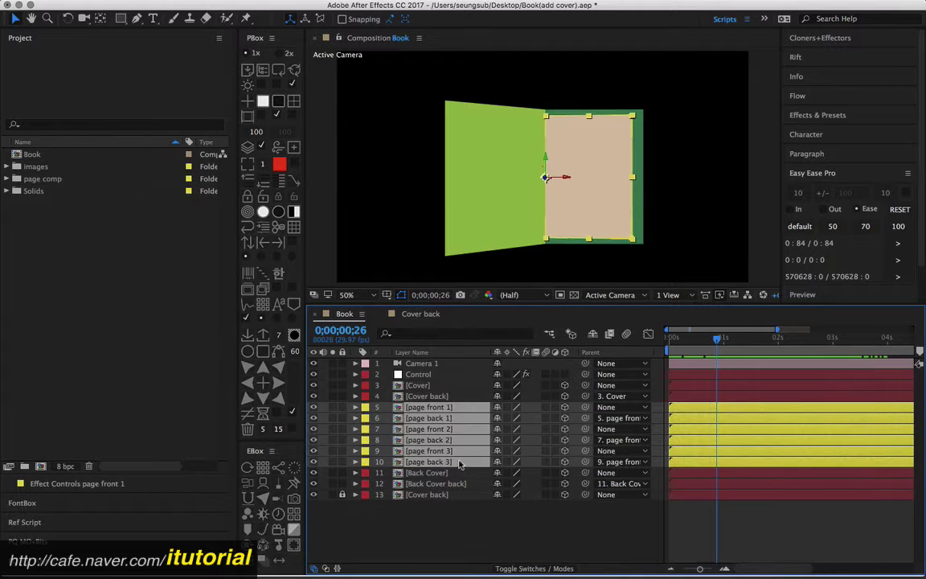
key(F2)
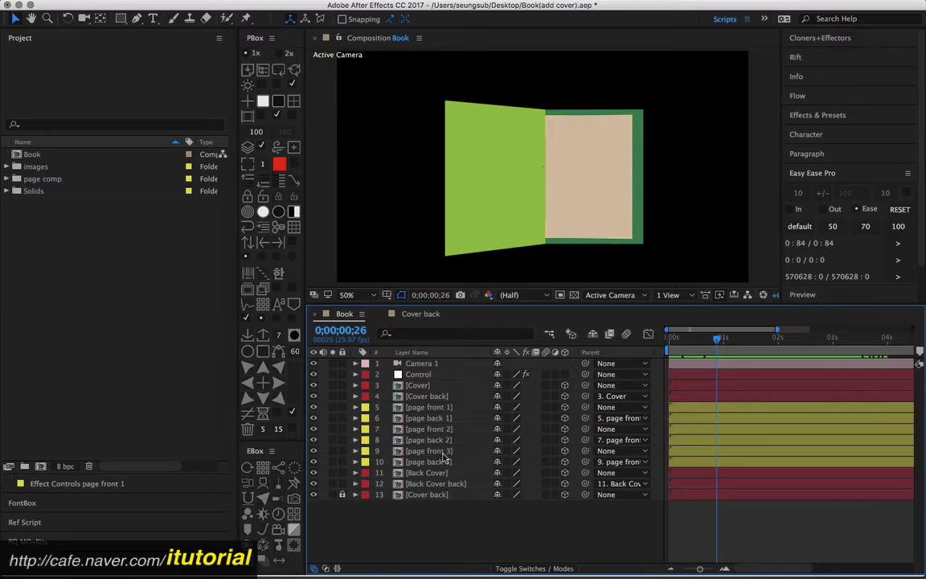
click(434, 451)
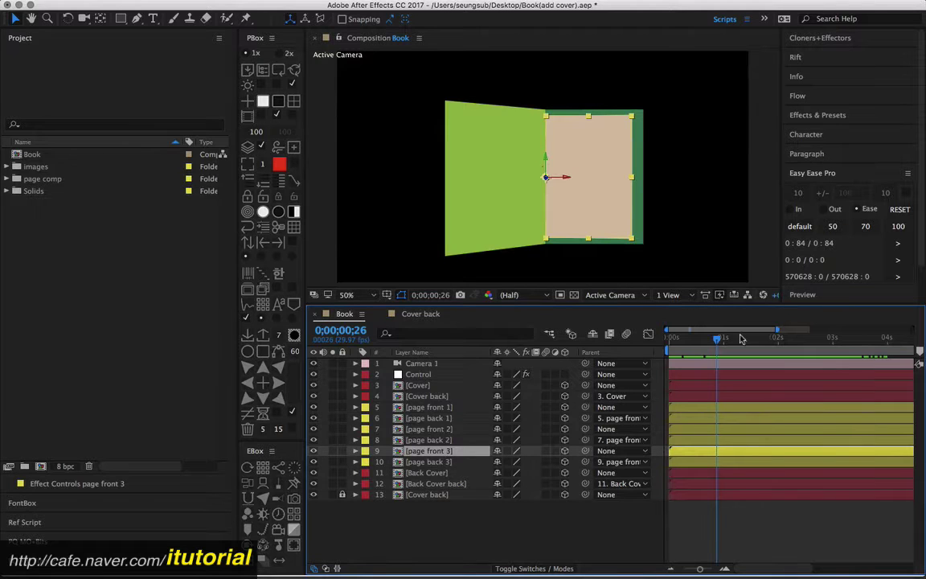
mouse_move(702, 338)
mouse_down()
mouse_move(819, 341)
mouse_move(811, 342)
mouse_up()
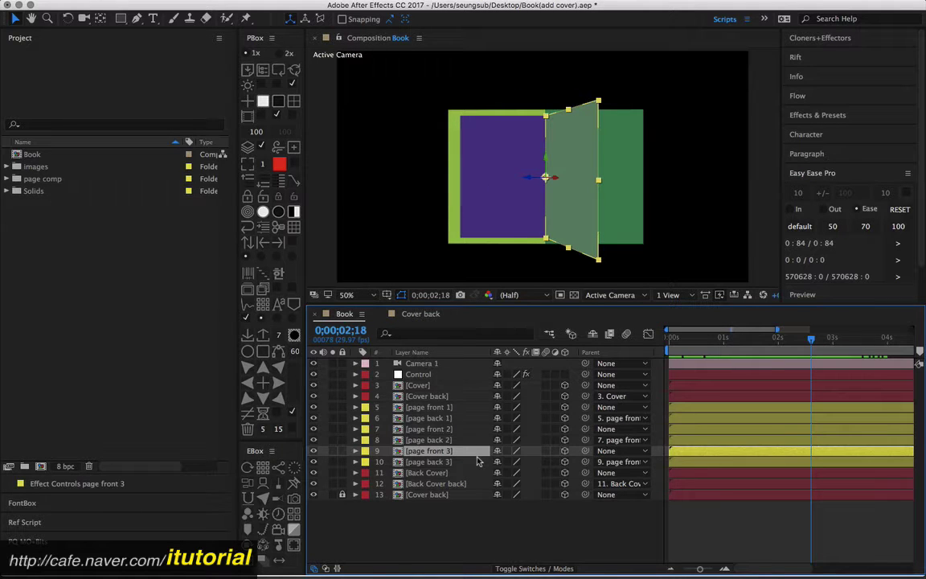
- Duplicate page front 3 and page back 3, placing the copies below the originals
click(434, 428)
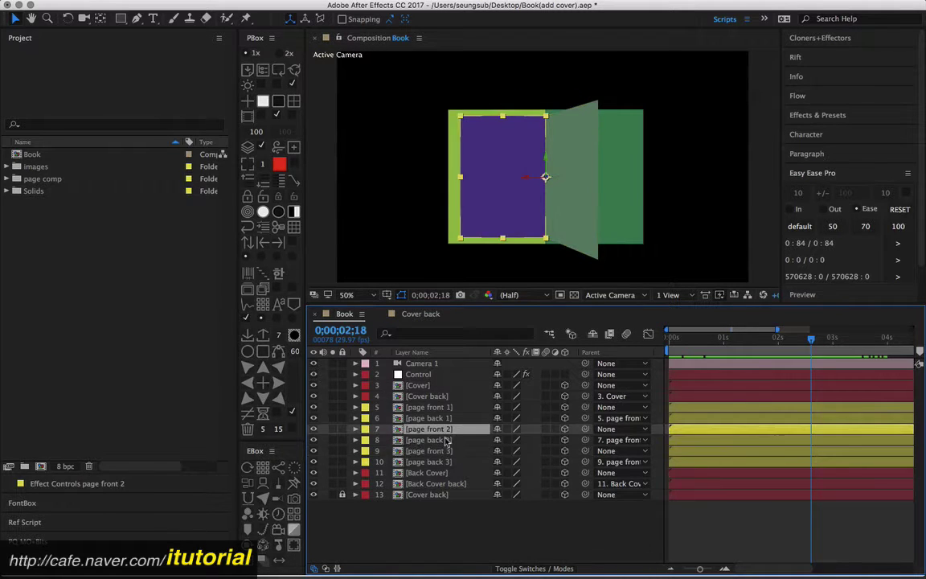
click(445, 439)
click(446, 451)
shift+click(446, 461)
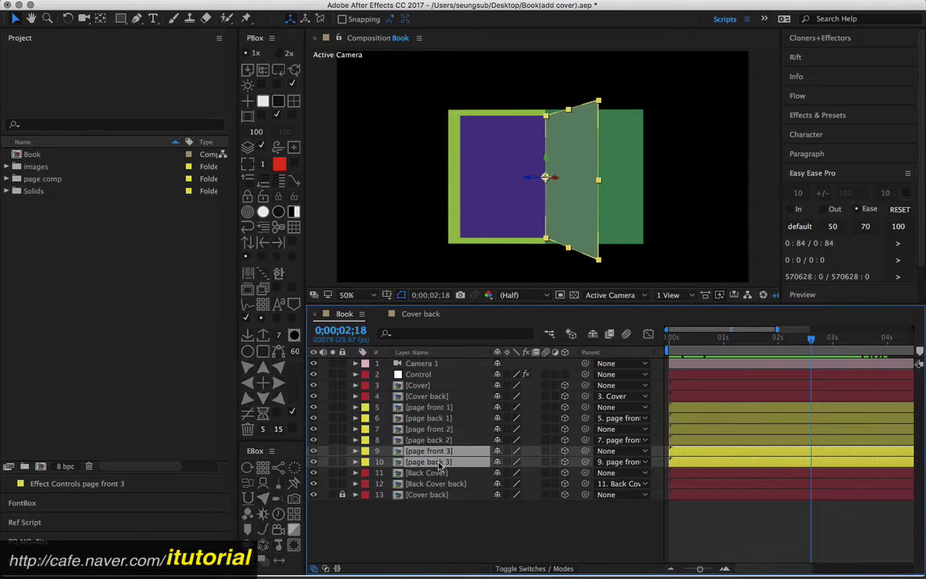
key(super+d)
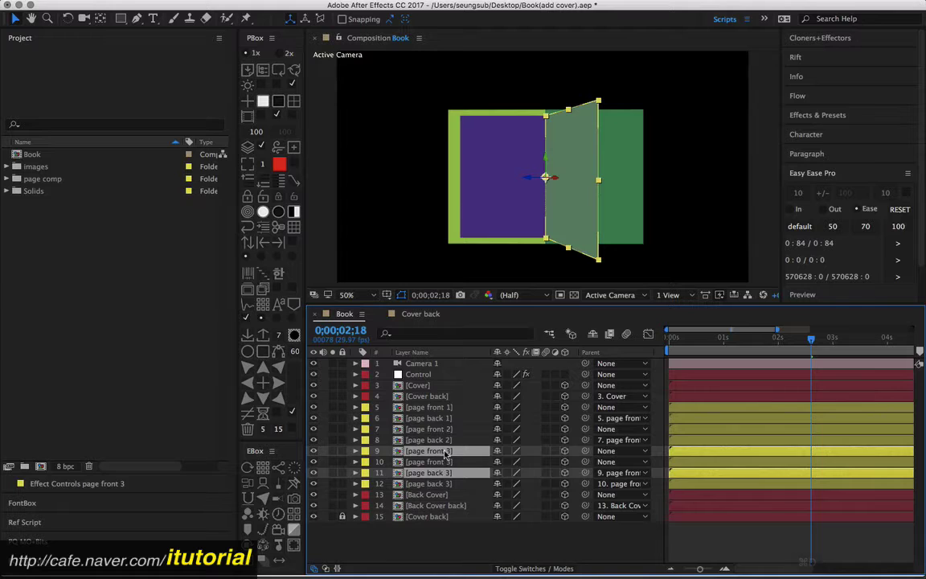
drag(447, 472, 446, 490)
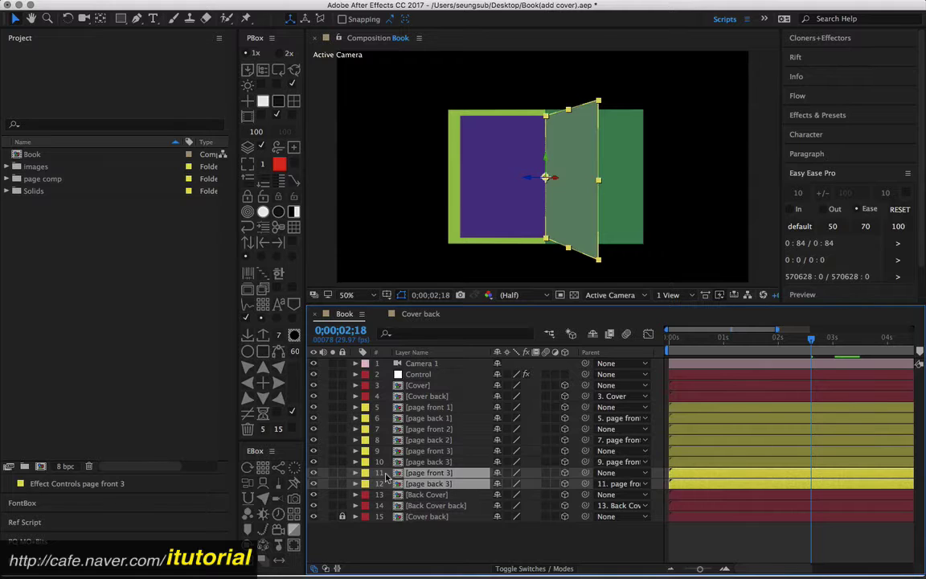
key(F2)
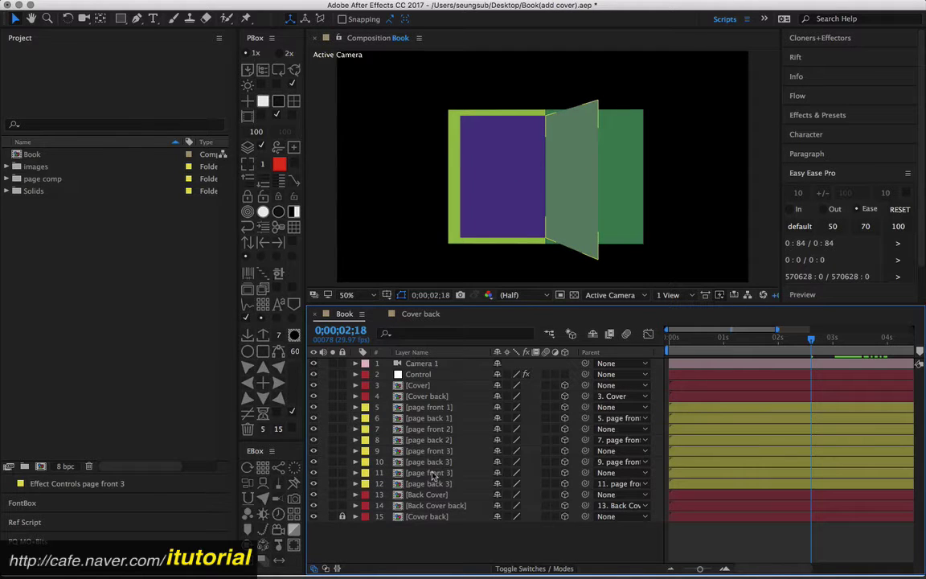
- Duplicate the page back 3 and page front 3 compositions in the Project panel
click(8, 182)
click(7, 179)
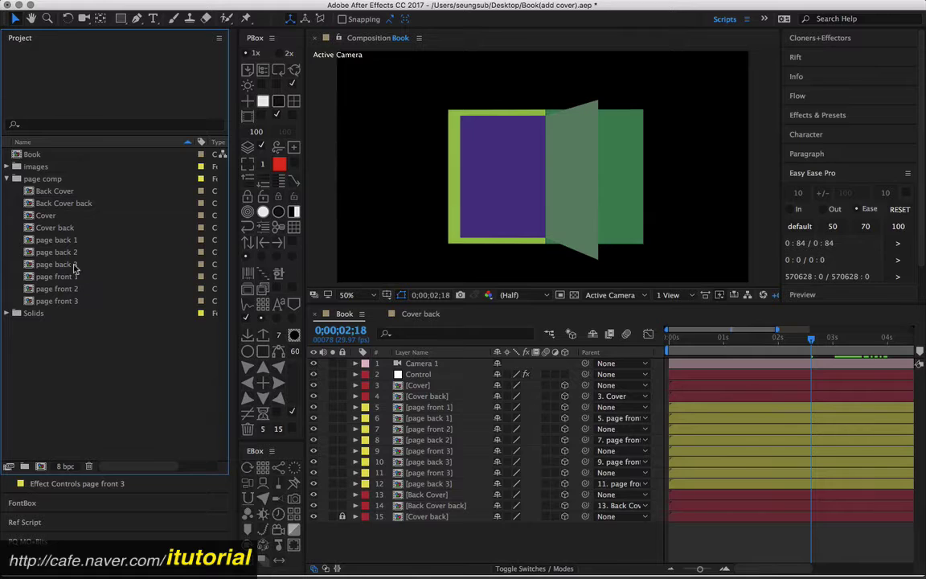
click(74, 264)
click(72, 301)
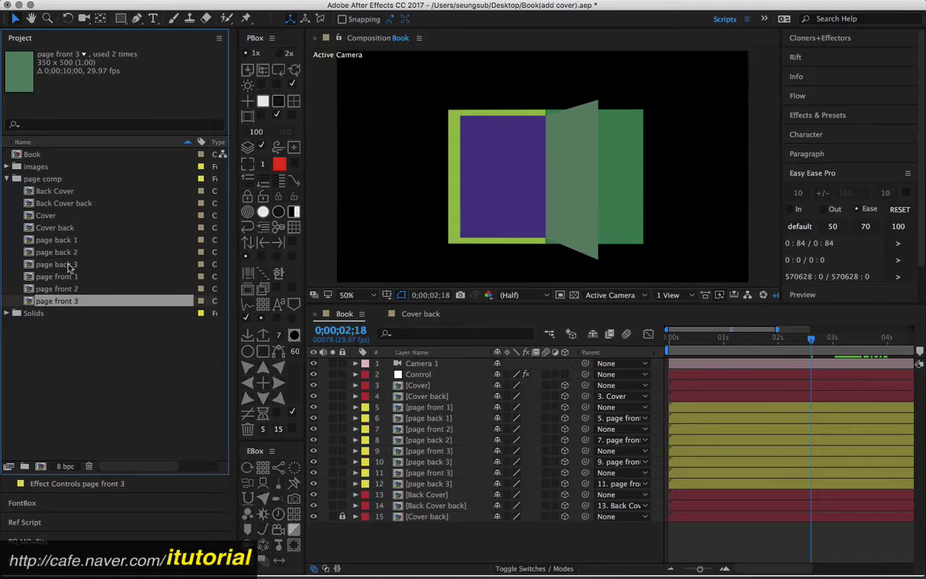
click(69, 266)
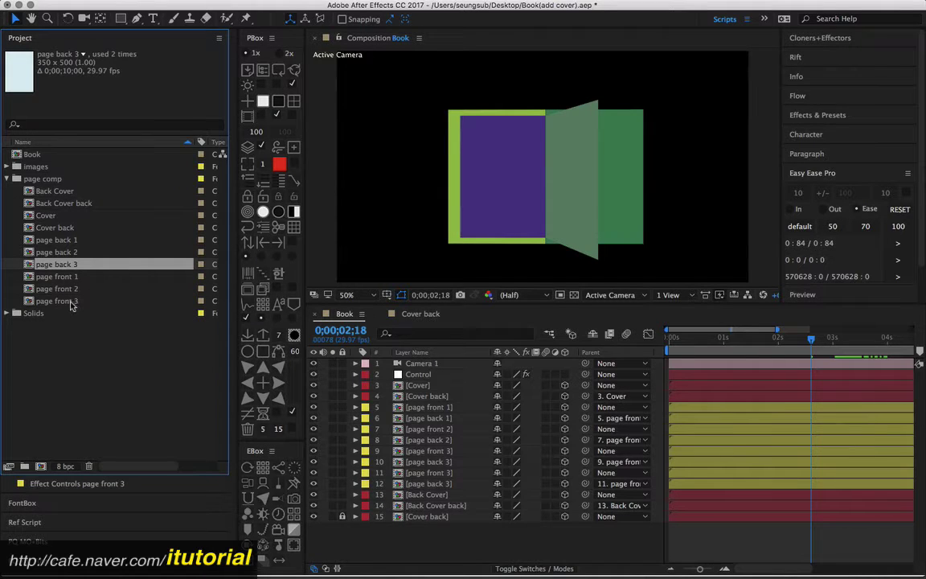
super+click(72, 300)
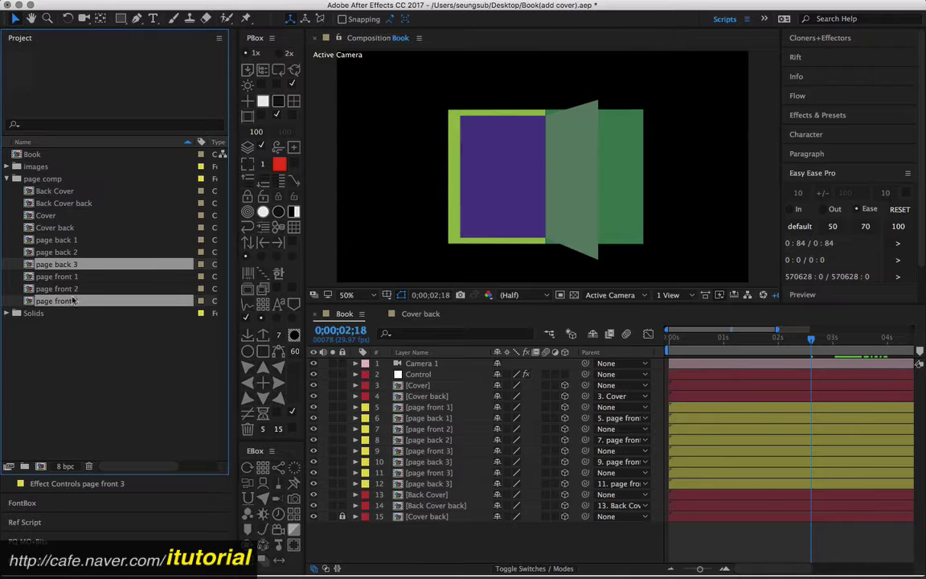
key(super+d)
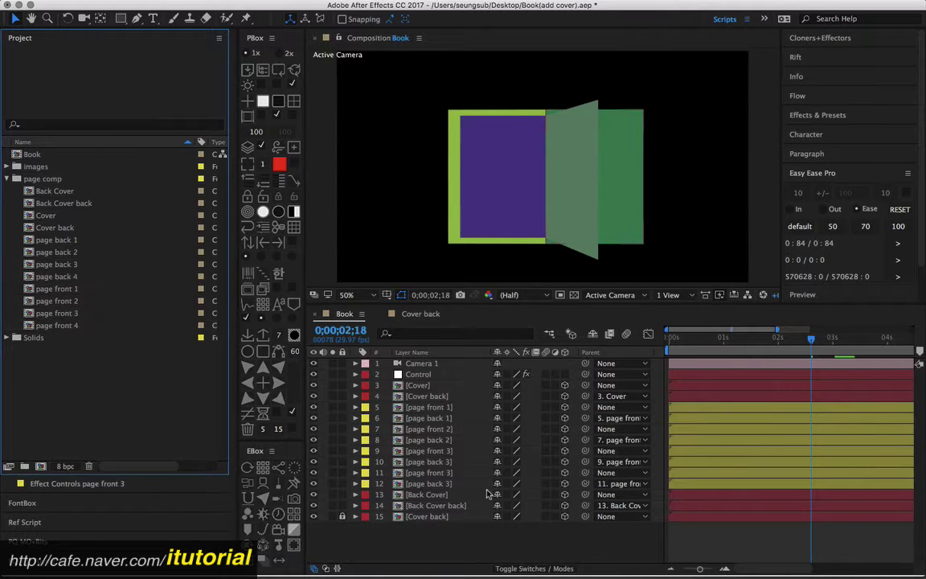
- Replace layers 11 and 12 with the page front 4 and page back 4 comps
click(442, 475)
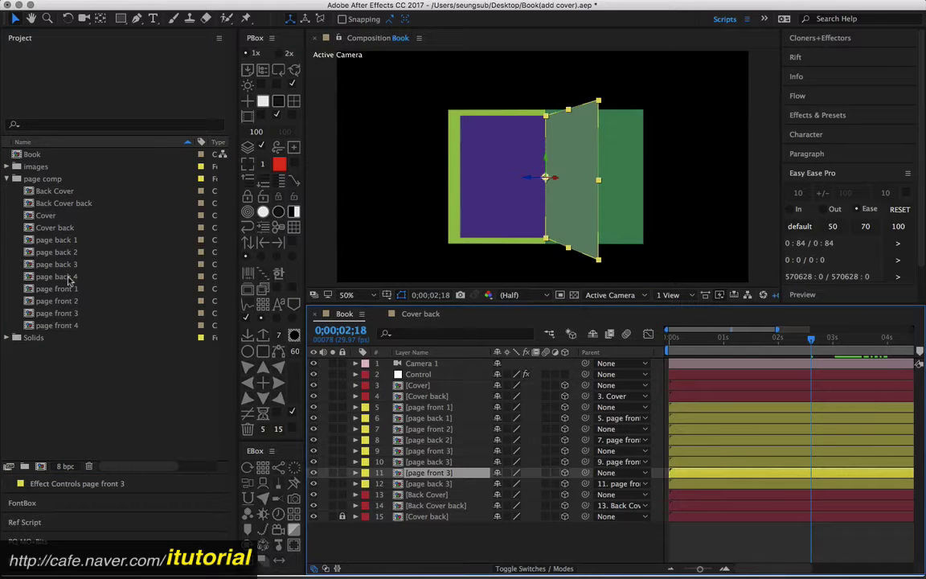
click(60, 325)
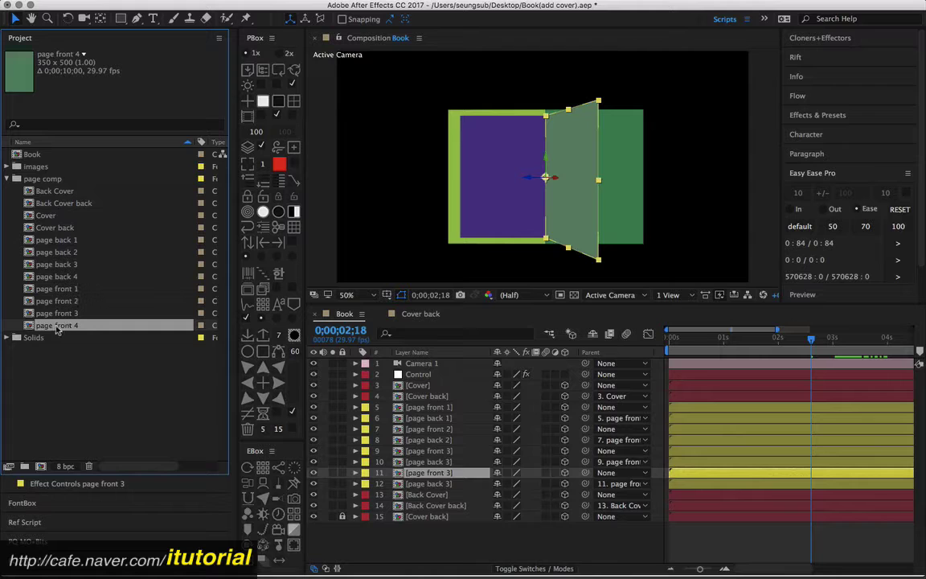
drag(60, 328, 438, 474)
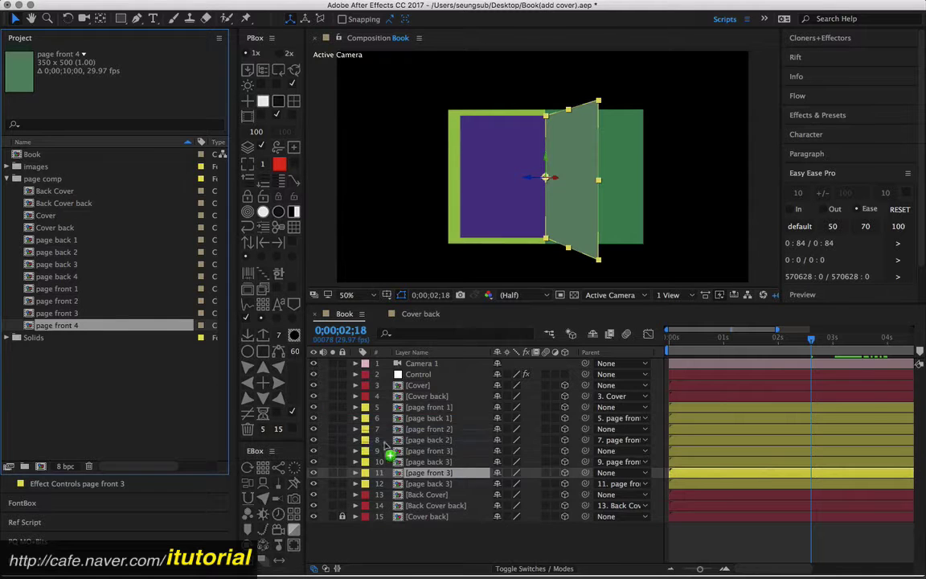
click(443, 484)
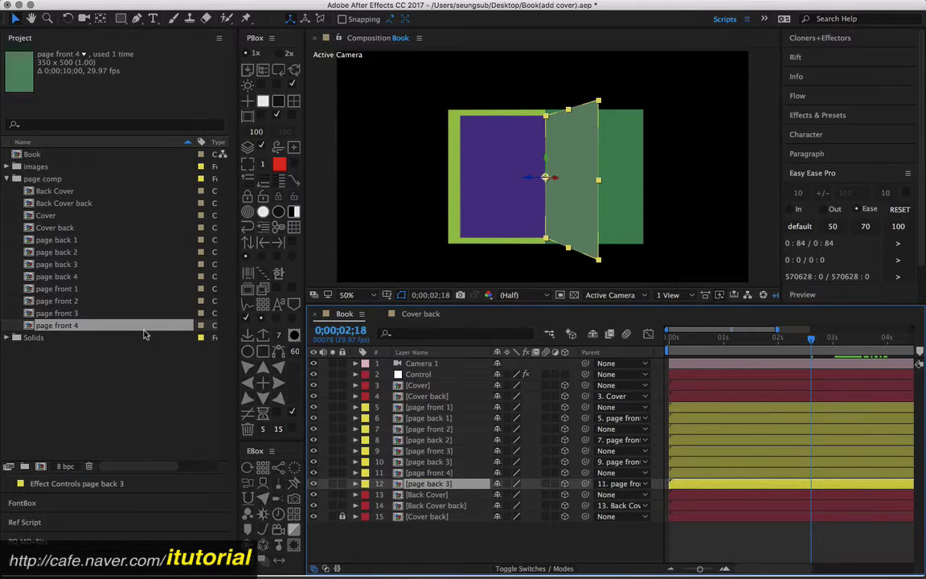
click(56, 278)
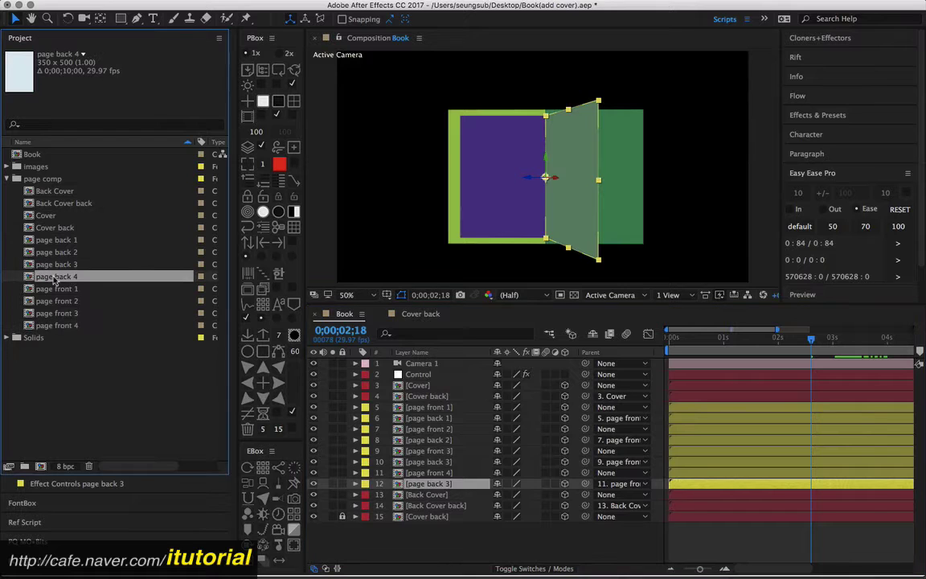
drag(54, 278, 434, 484)
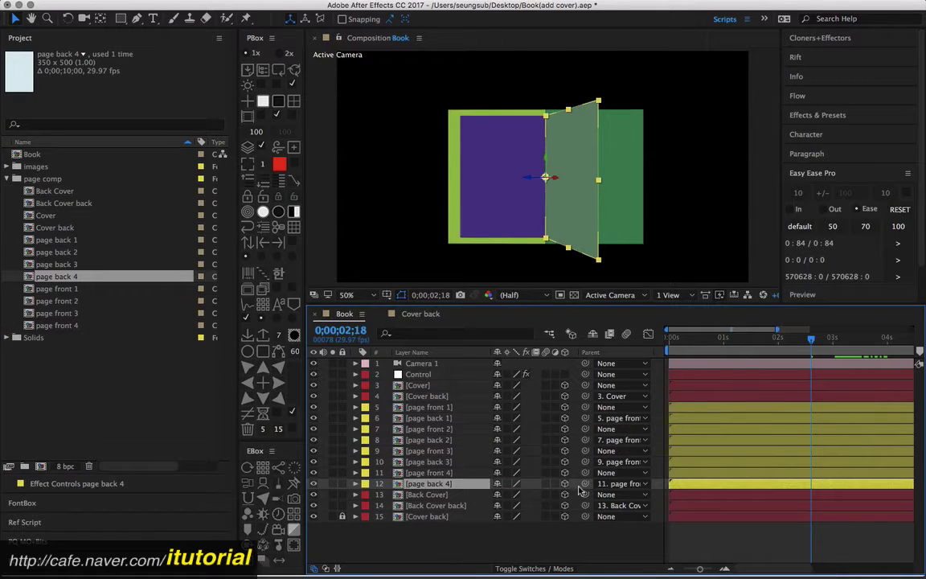
- Move page front 4's Y Rotation keyframes so its flip starts at 02;18
key(ctrl+a)
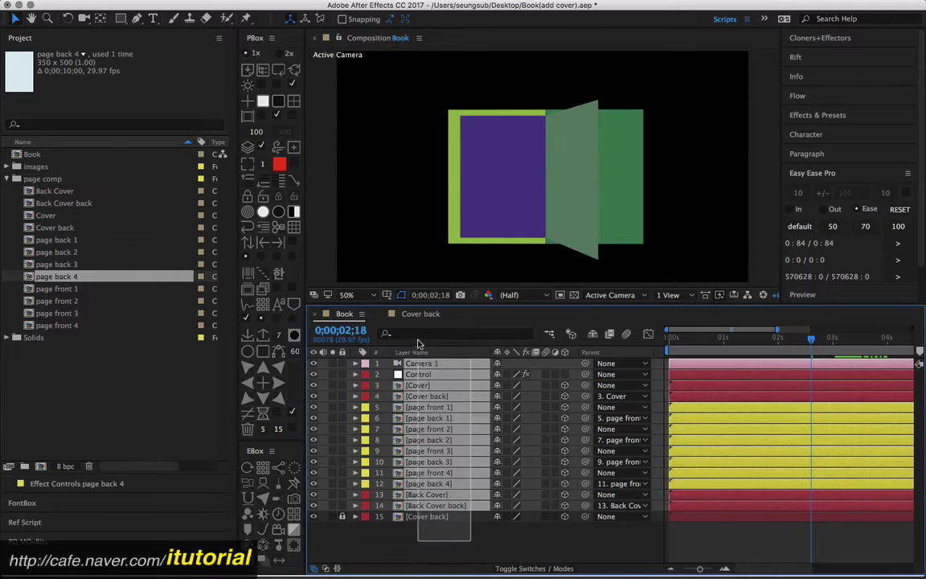
key(u)
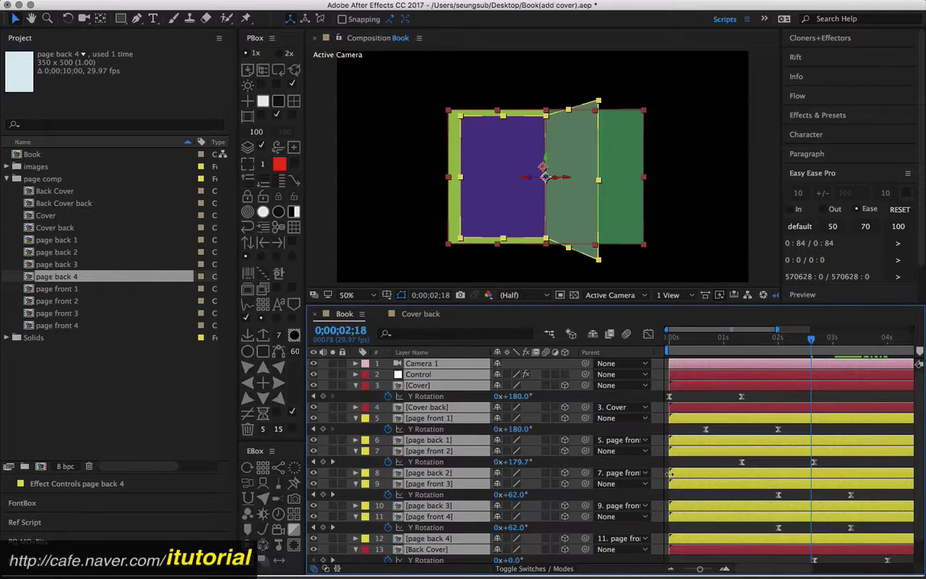
scroll(705, 495, down, 2)
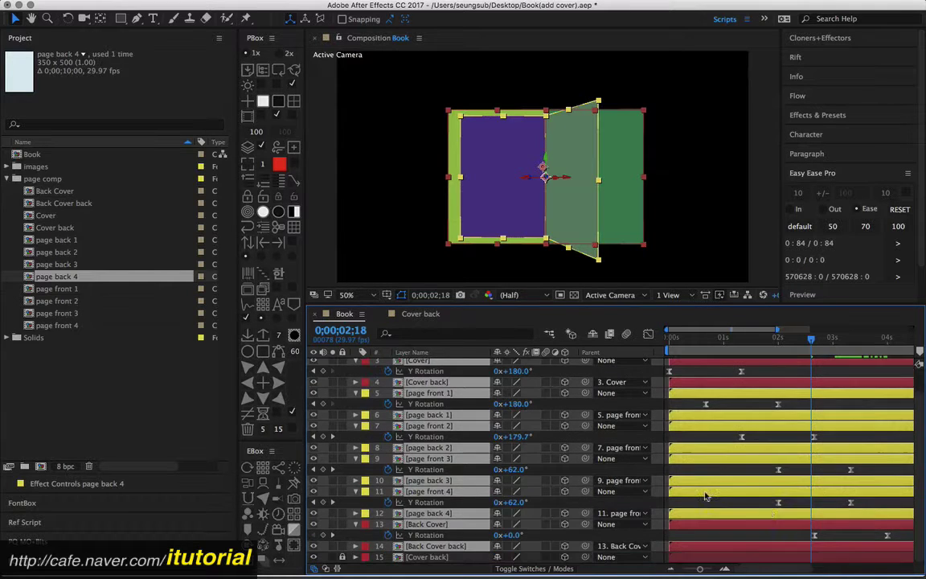
click(777, 468)
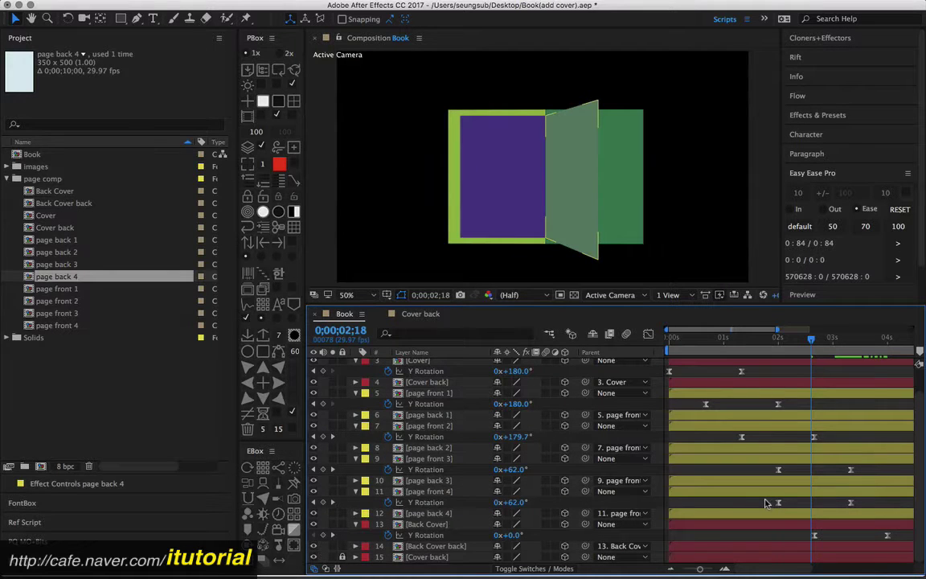
drag(766, 496, 844, 507)
drag(795, 531, 892, 538)
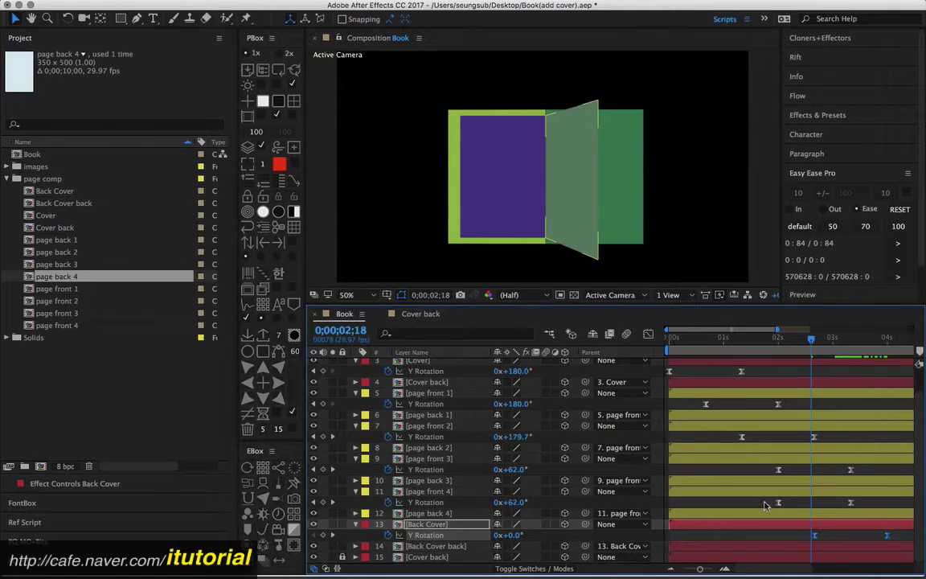
click(763, 491)
scroll(747, 378, right, 5)
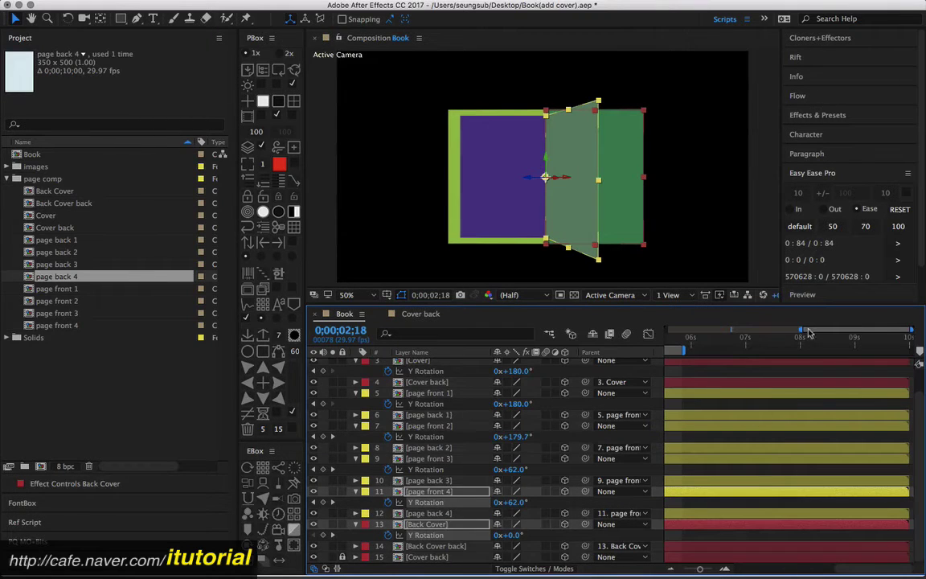
drag(809, 332, 674, 333)
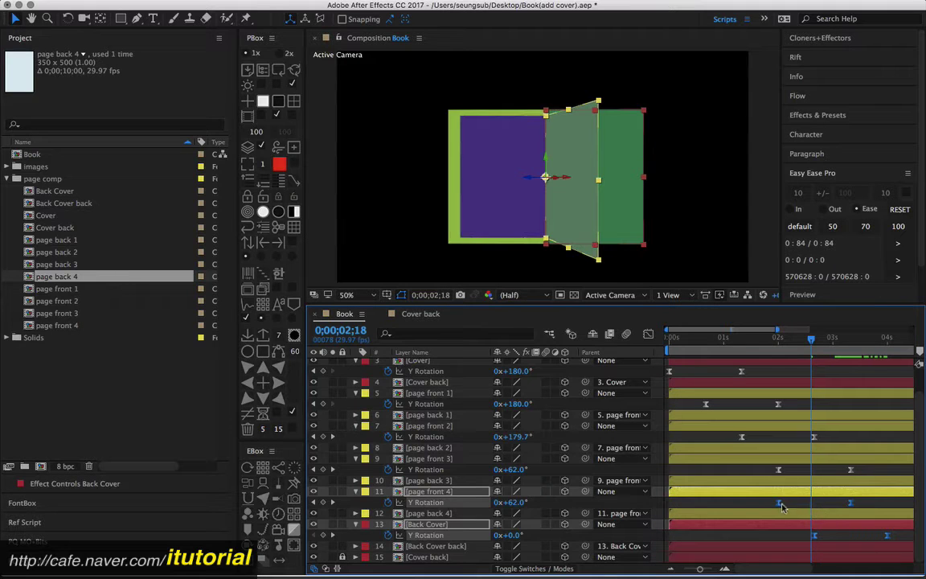
drag(782, 505, 811, 503)
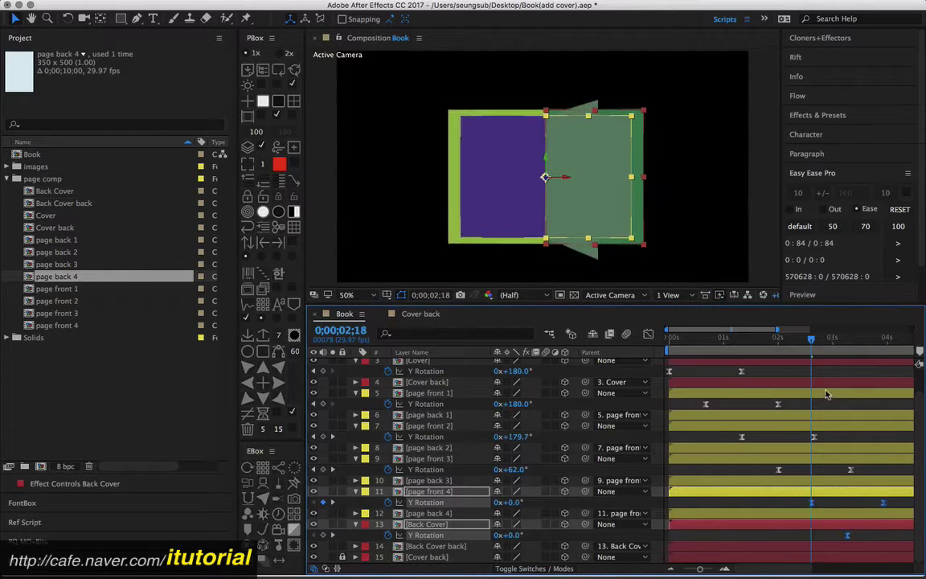
- Scrub around 02;13 to check the fourth page's flip timing, then select all layers
mouse_move(744, 337)
mouse_down()
mouse_move(842, 354)
mouse_move(850, 346)
mouse_up()
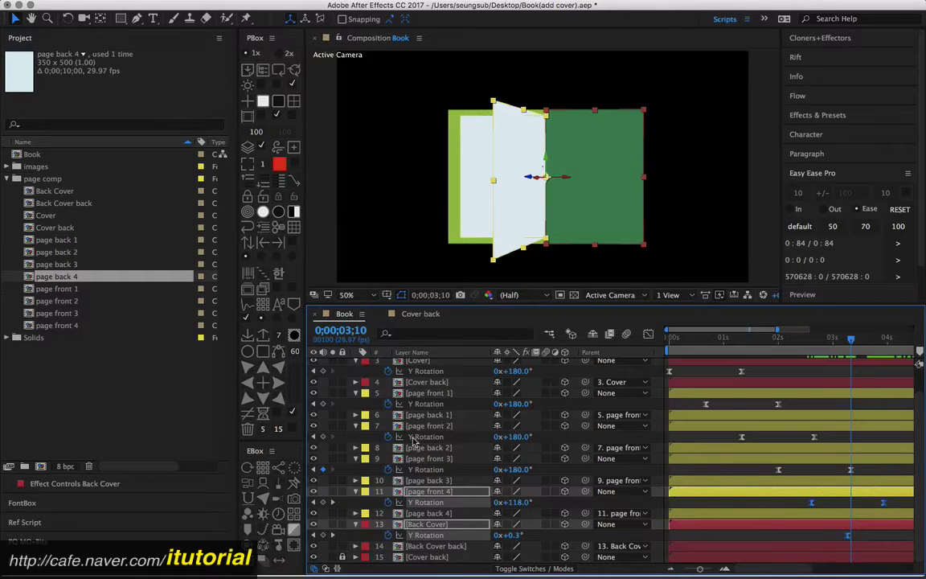
click(801, 338)
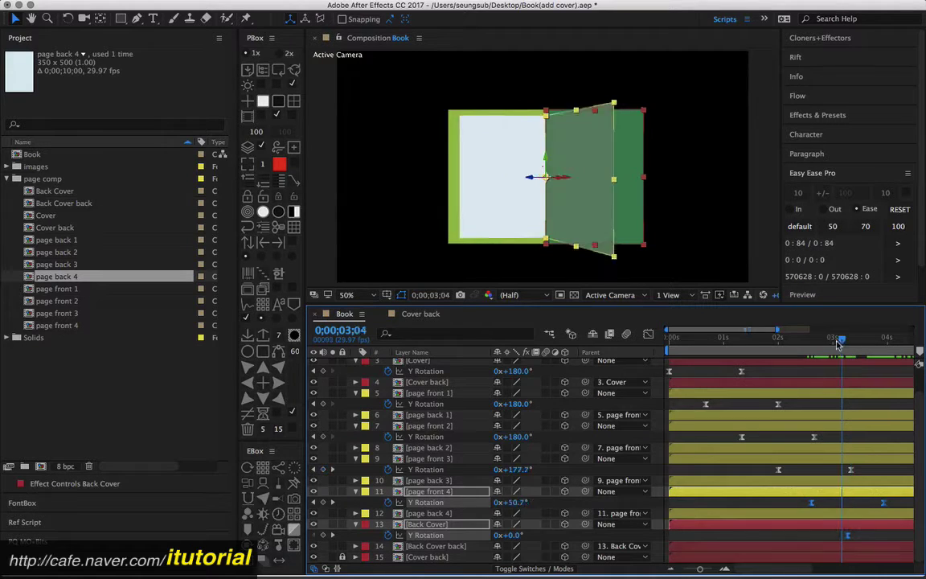
drag(779, 343, 801, 339)
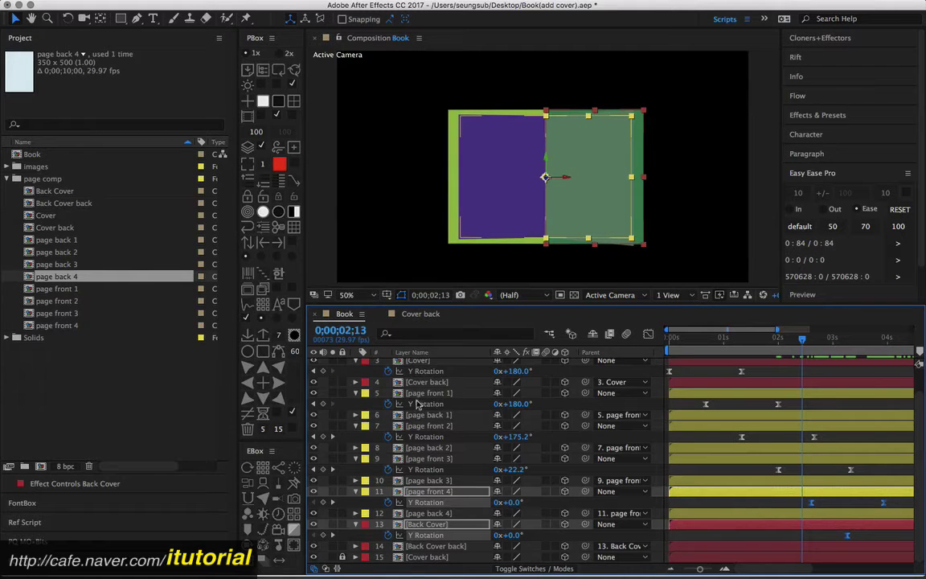
key(ctrl+a)
- Collapse the rotation properties, preview the flip, and select Cover near the first frame
key(u)
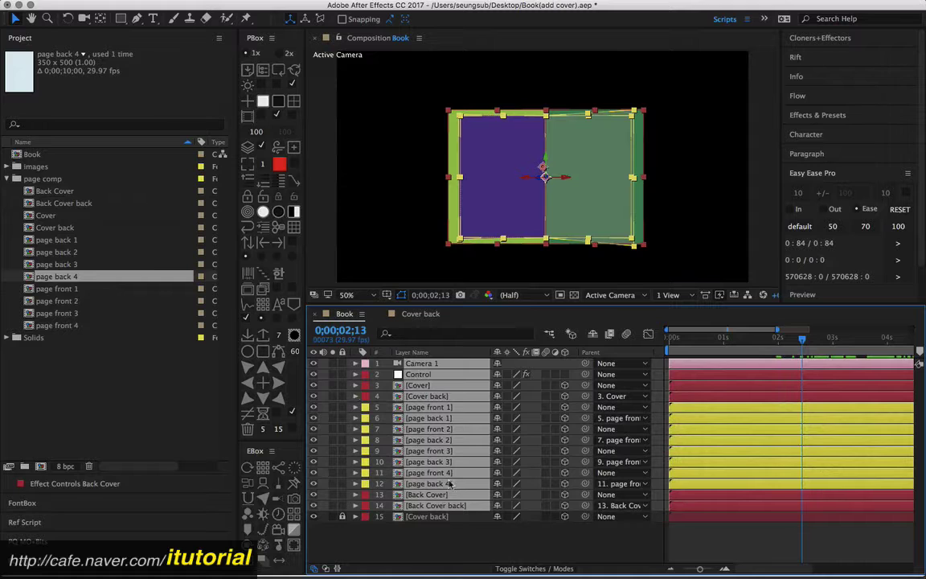
click(443, 537)
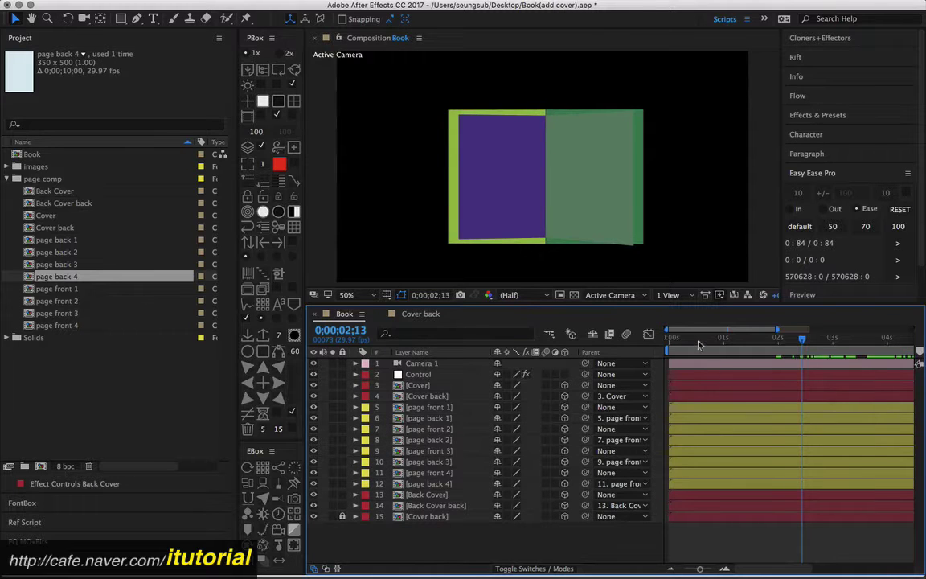
key(space)
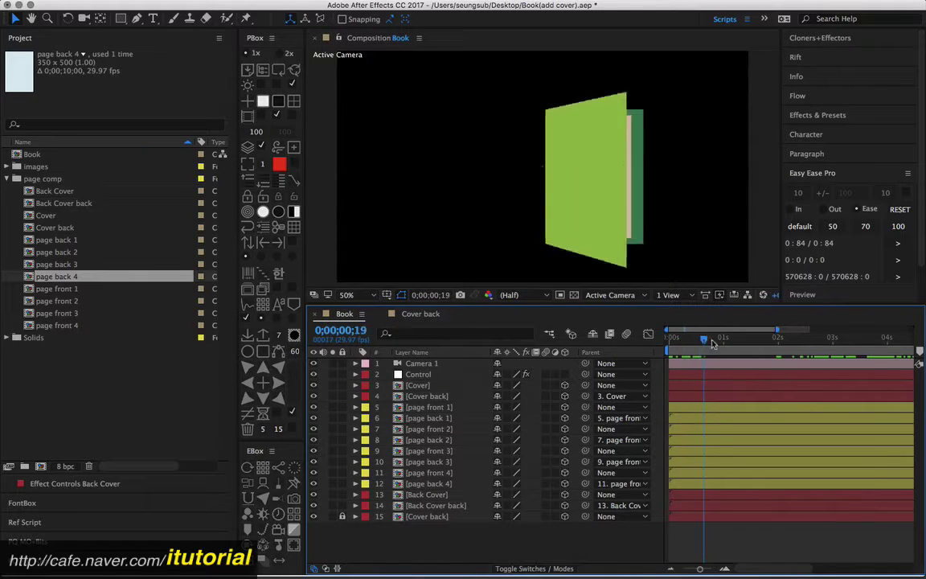
key(space)
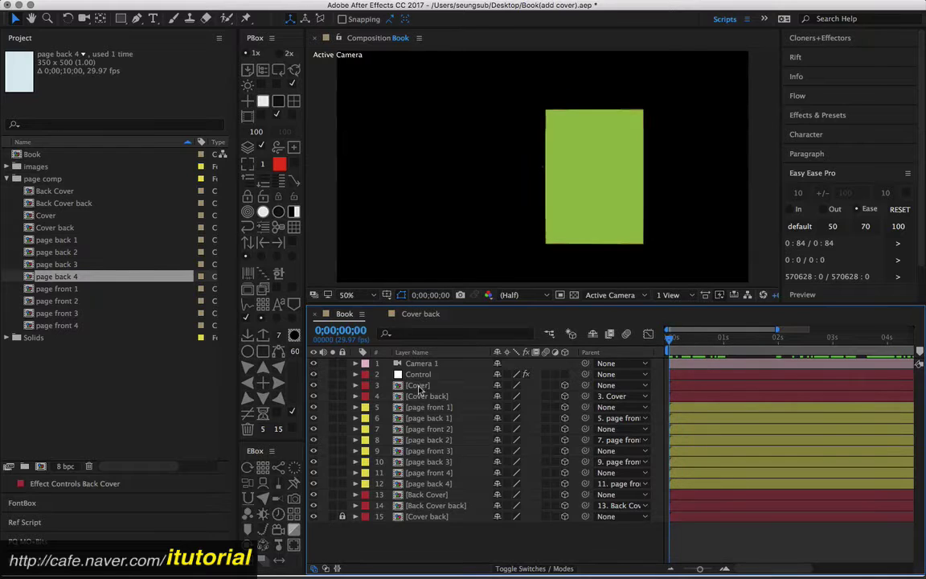
click(418, 387)
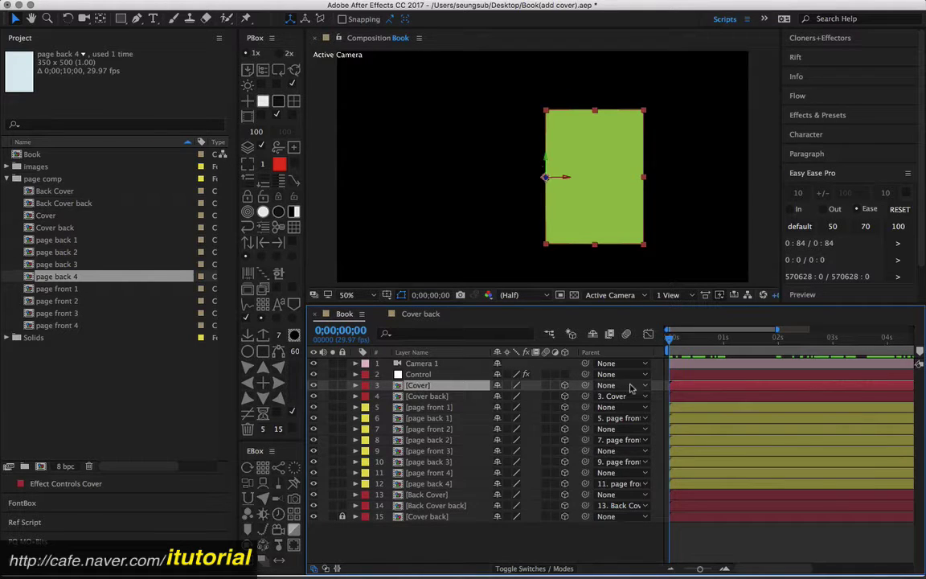
mouse_move(671, 339)
mouse_down()
mouse_move(683, 339)
mouse_move(667, 341)
mouse_up()
- Add a comp-sized rectangle shape with a 15 px stroke inside the Cover comp
double_click(418, 386)
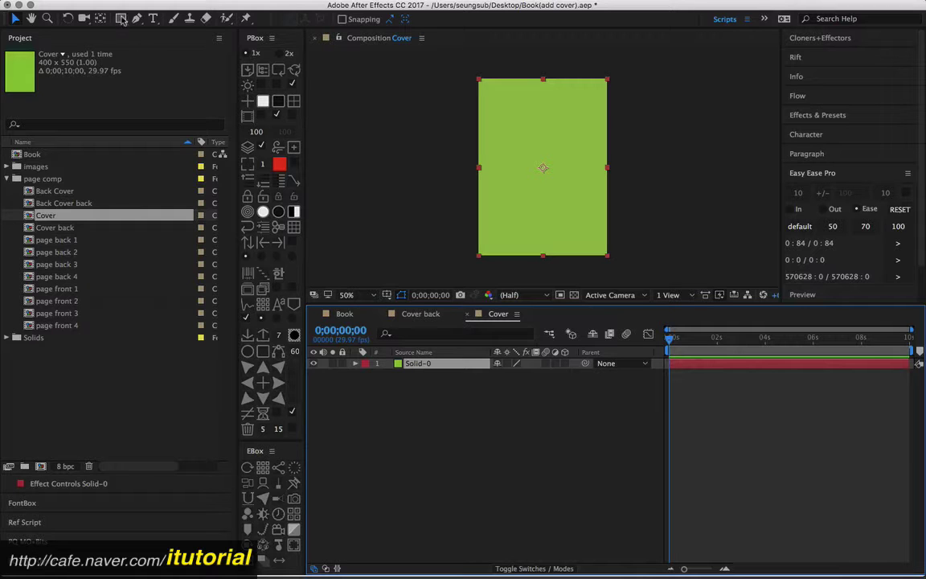
click(372, 395)
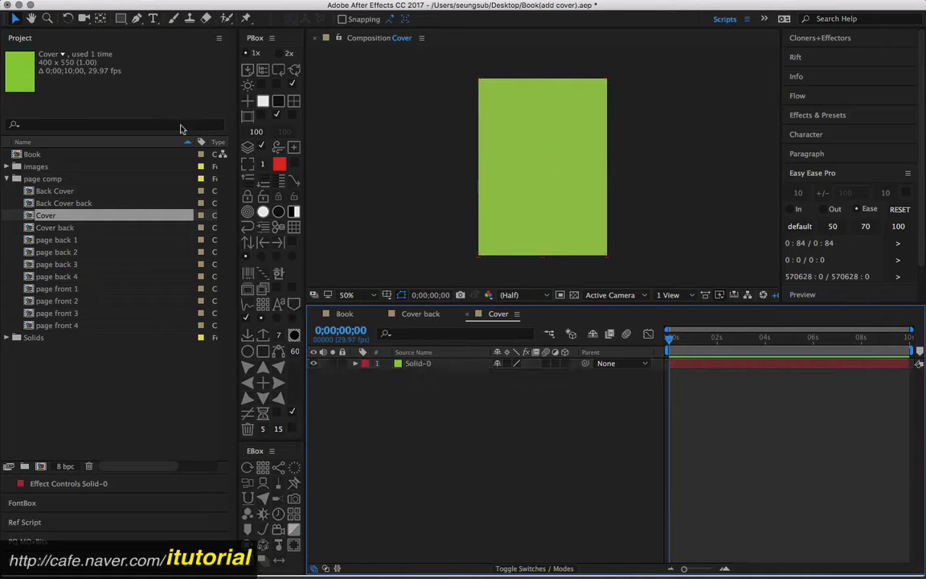
click(122, 19)
double_click(122, 20)
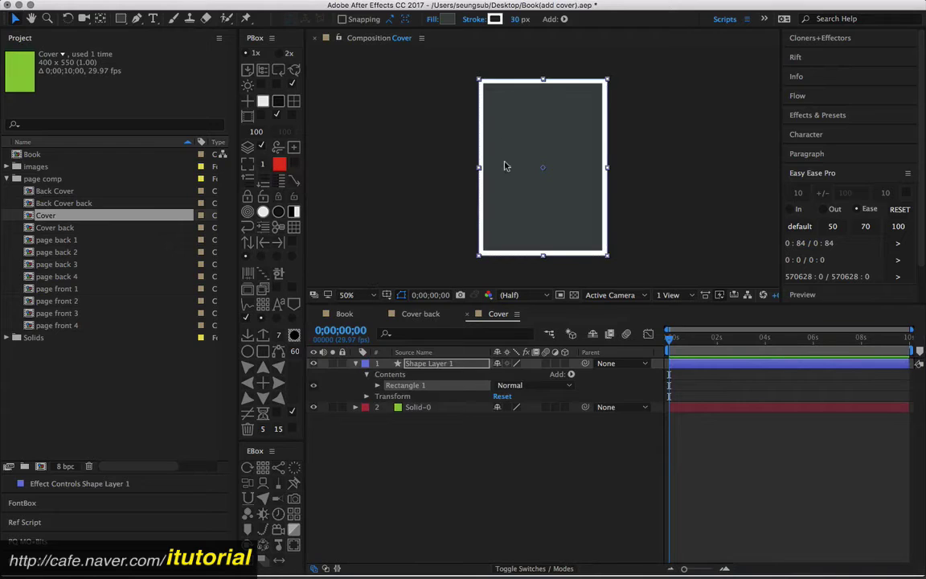
key(Return)
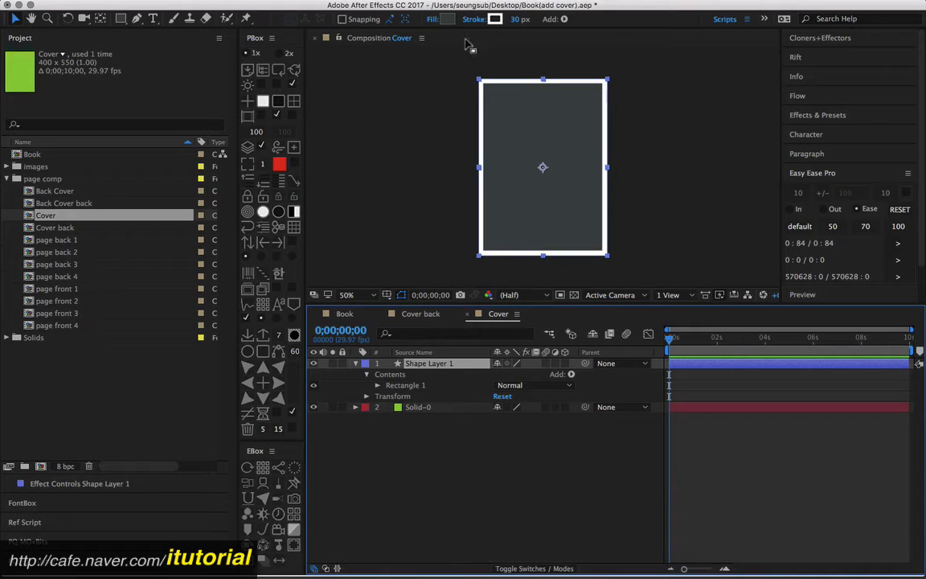
click(511, 19)
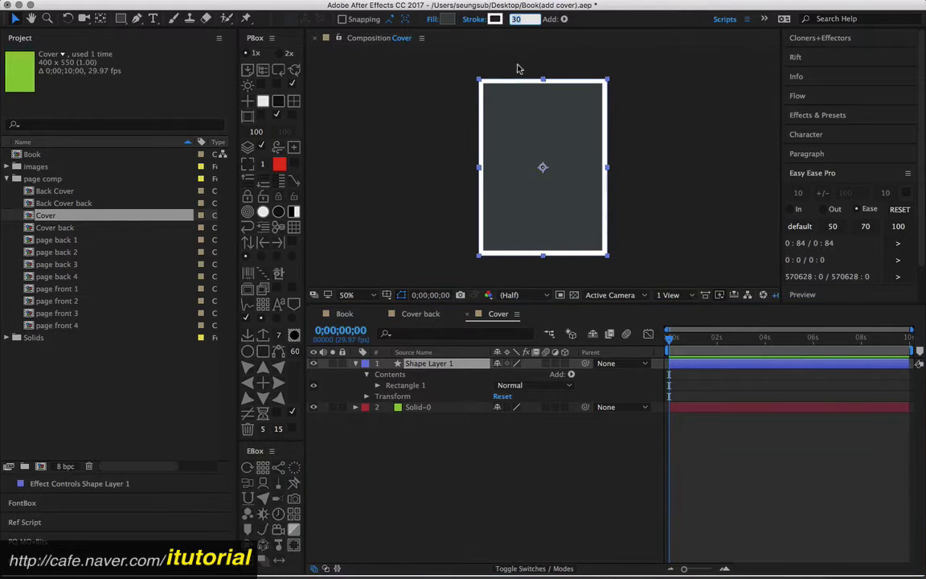
text(15)
key(Return)
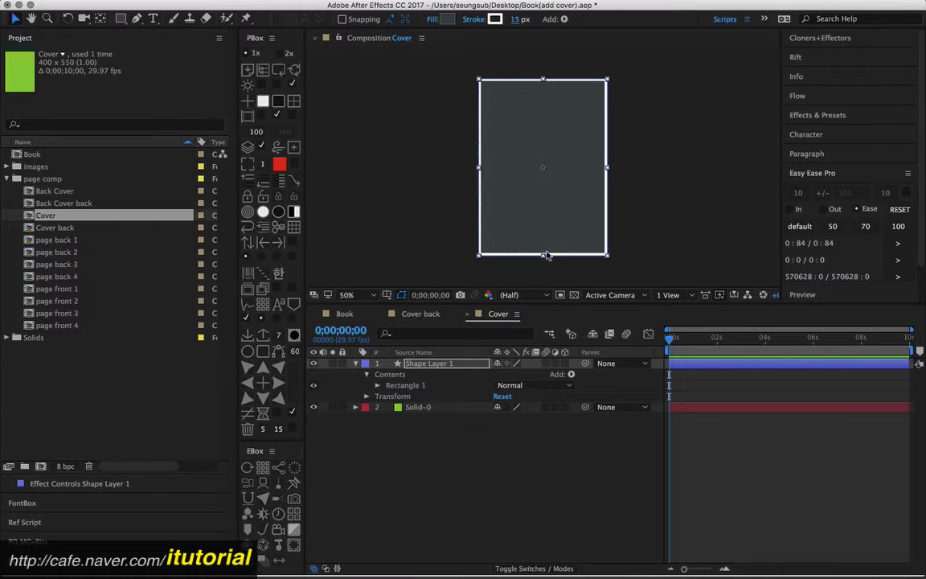
- Set the rectangle's Roundness to 60, hide Solid-0, and return to Book
click(377, 385)
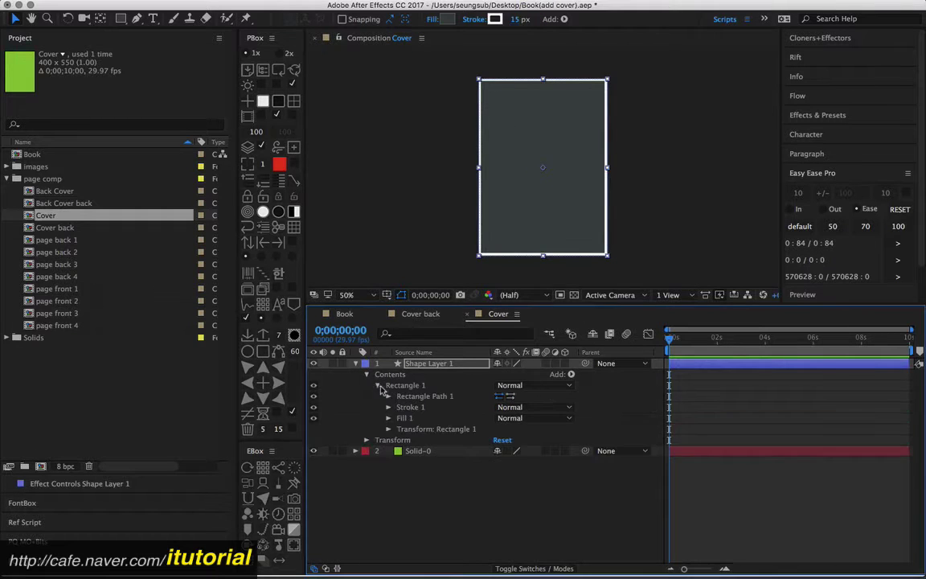
click(389, 397)
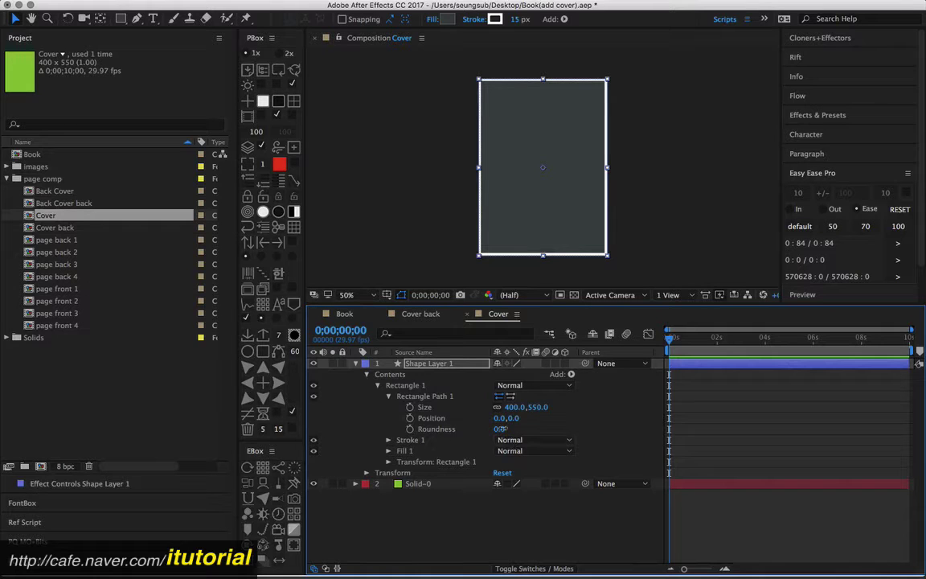
drag(498, 429, 550, 419)
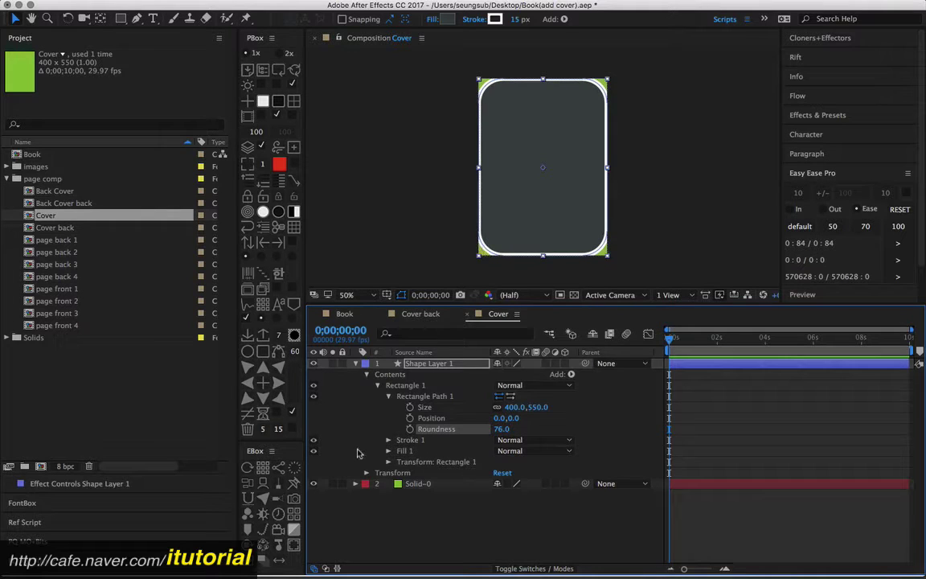
click(314, 484)
click(278, 71)
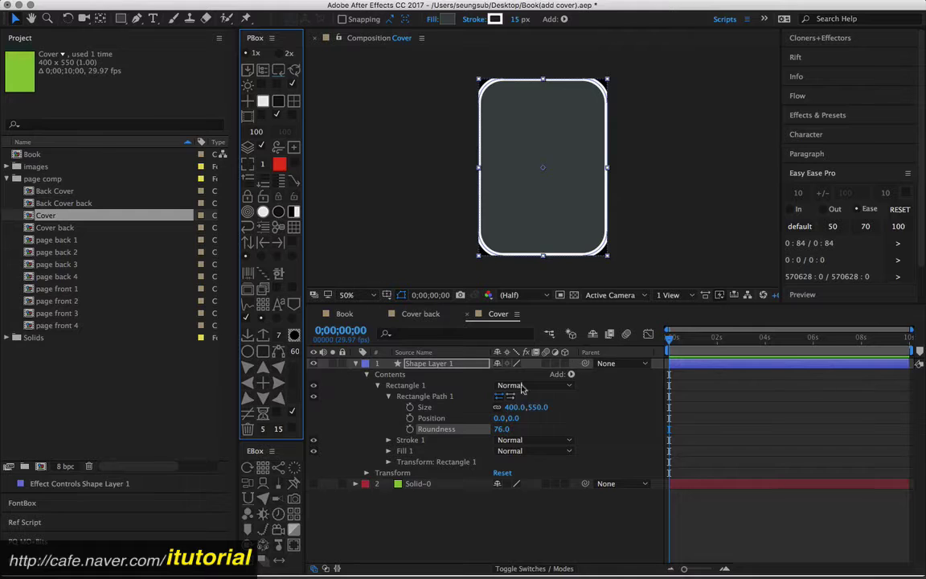
drag(500, 428, 492, 432)
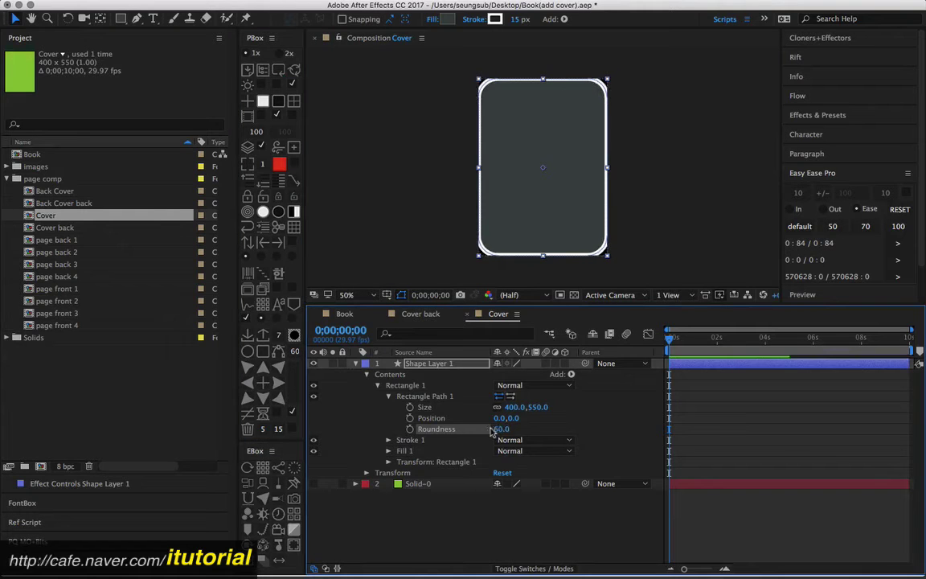
click(344, 314)
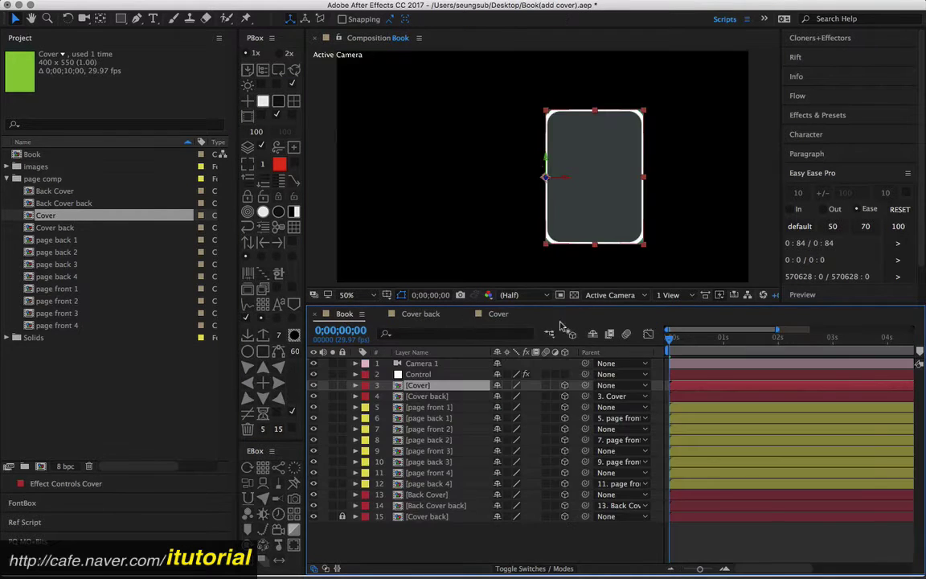
- Preview the rounded cover opening in Book, toggling the transparency grid, then open Cover back
click(677, 338)
mouse_move(687, 340)
mouse_down()
mouse_move(724, 338)
mouse_move(687, 338)
mouse_up()
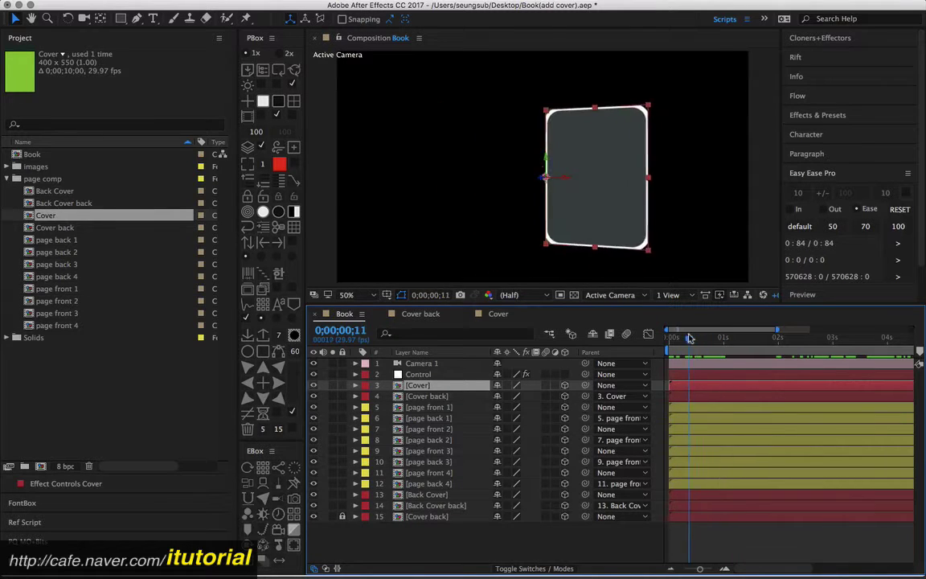
click(573, 294)
click(574, 294)
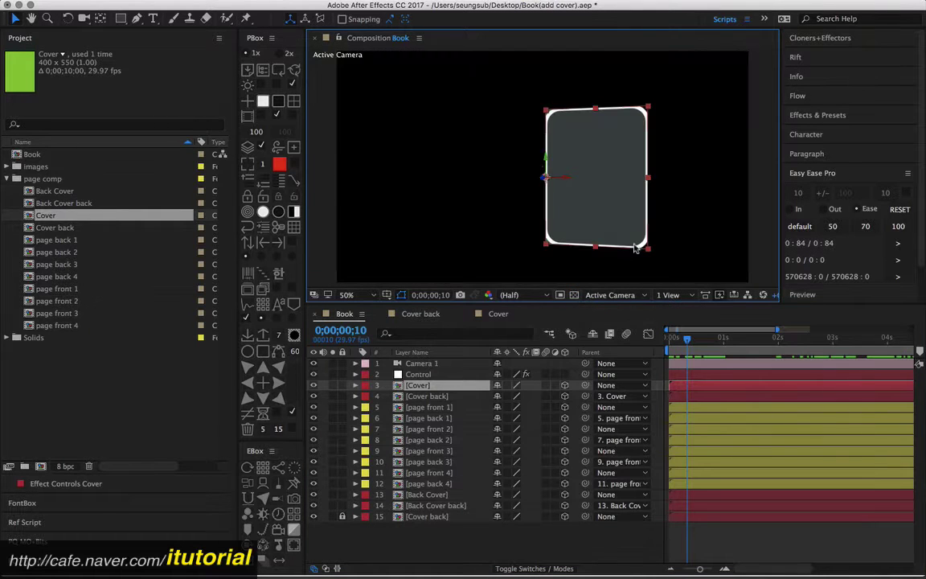
drag(681, 338, 715, 340)
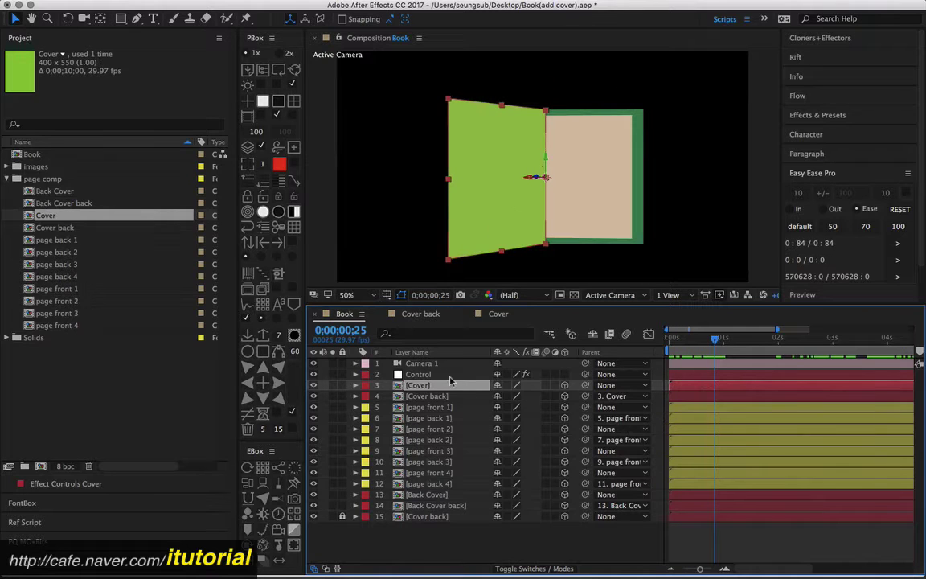
click(426, 396)
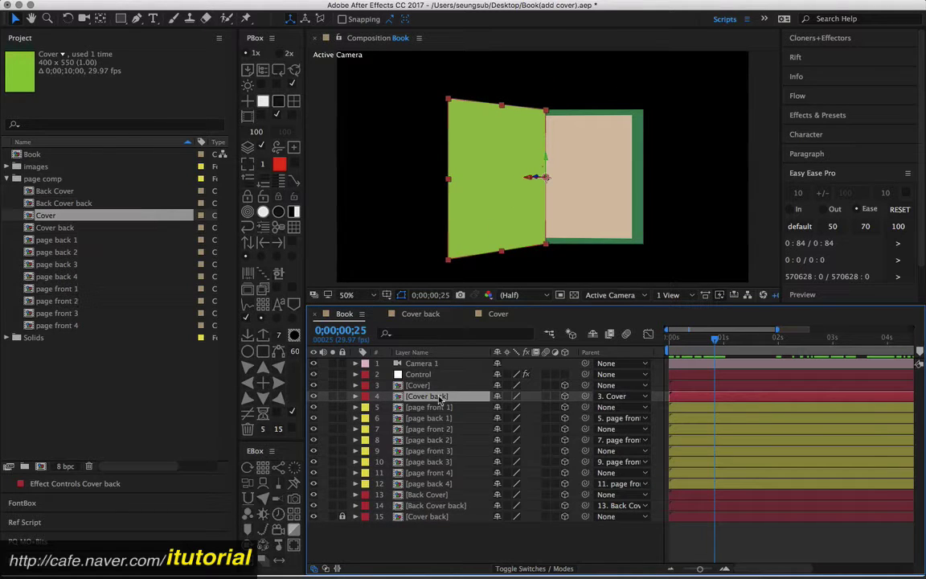
double_click(439, 396)
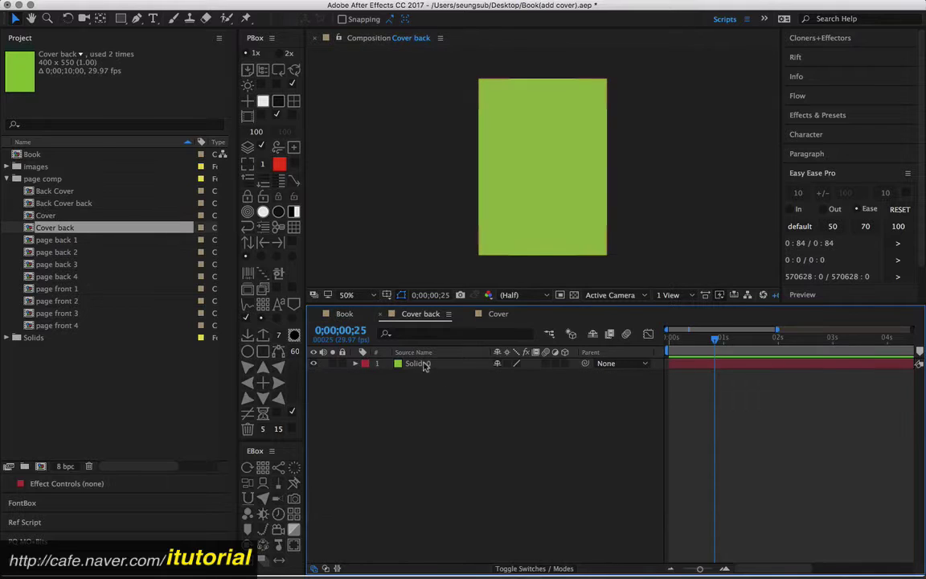
- Add a comp-sized rectangle shape to Cover back with Roundness 67
click(416, 363)
double_click(121, 18)
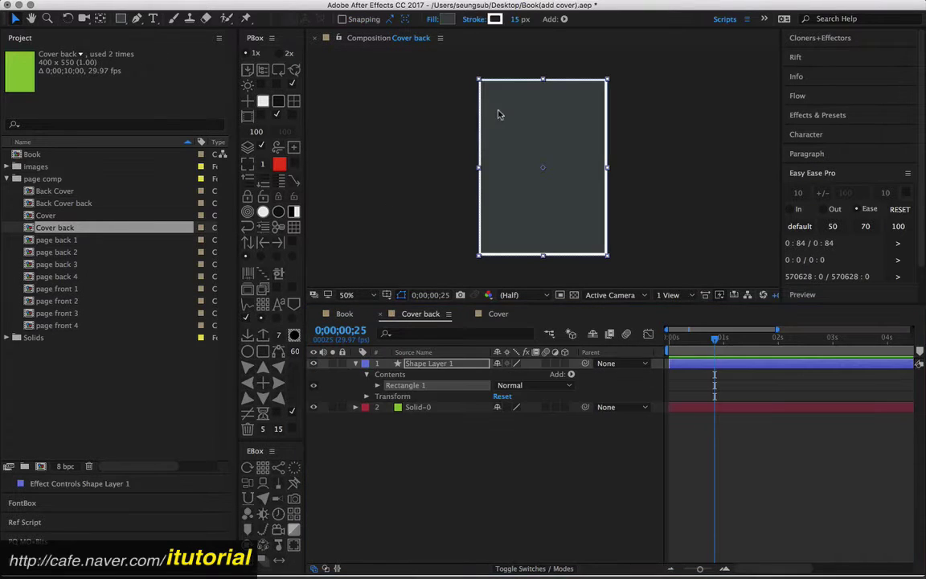
click(432, 365)
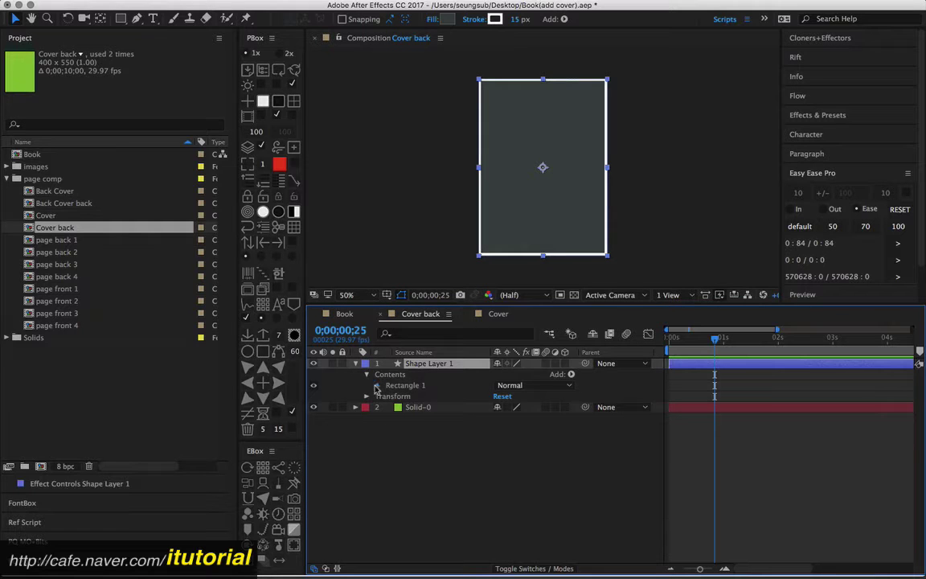
click(377, 386)
click(389, 396)
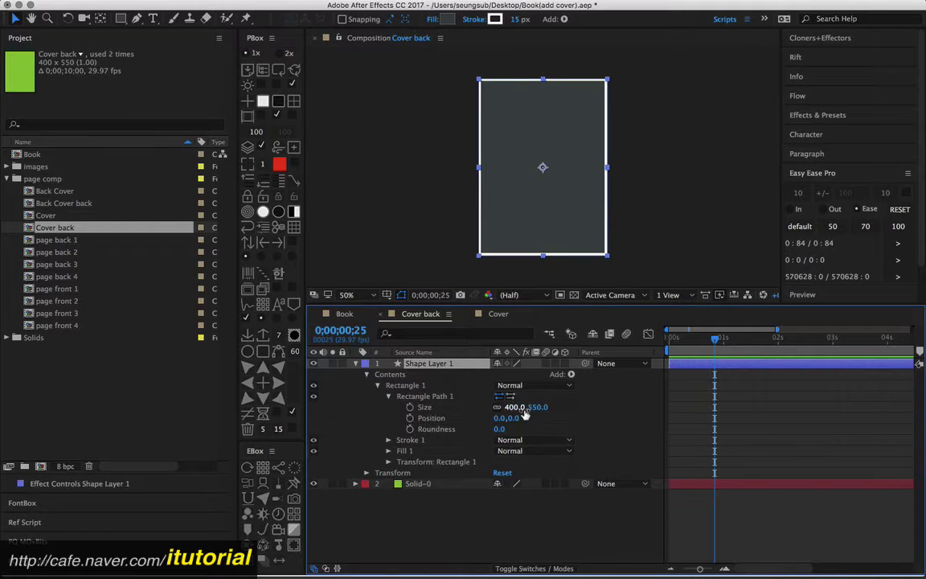
drag(501, 430, 540, 428)
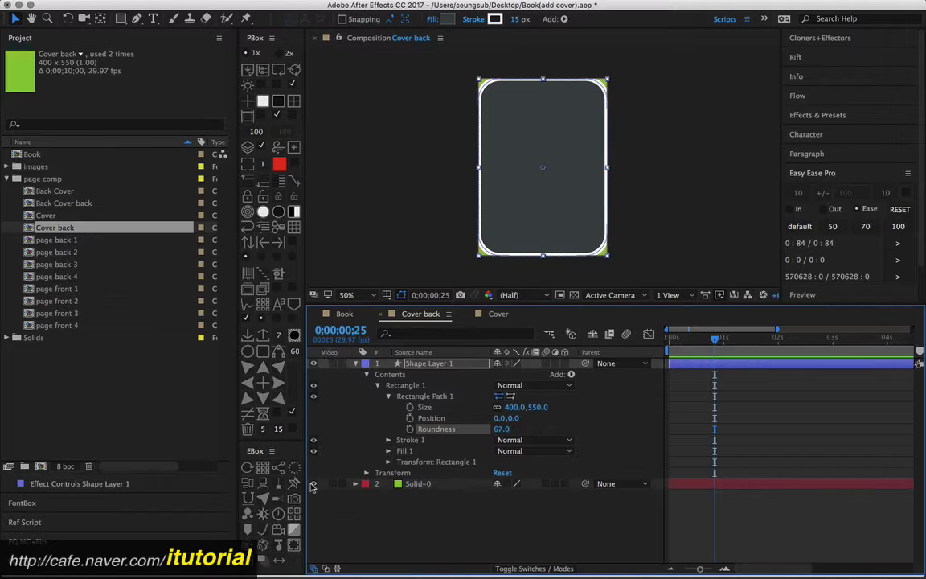
- Check the rounded back cover in the Book comp near the animation start
click(344, 313)
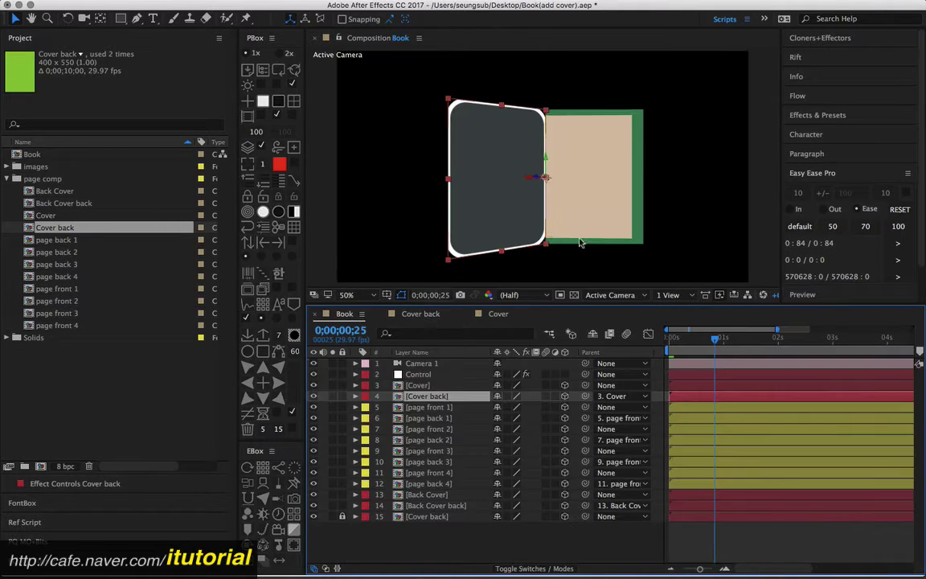
click(573, 296)
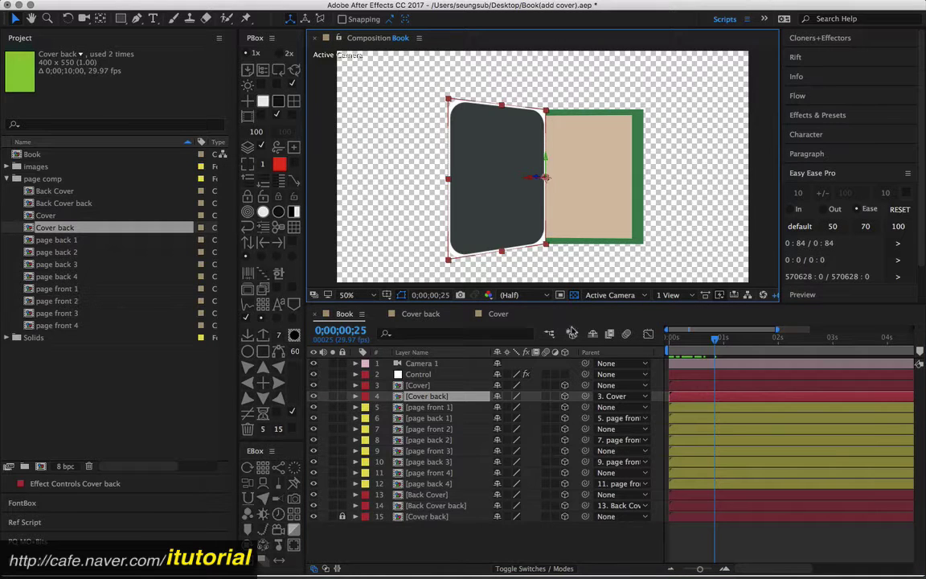
click(575, 296)
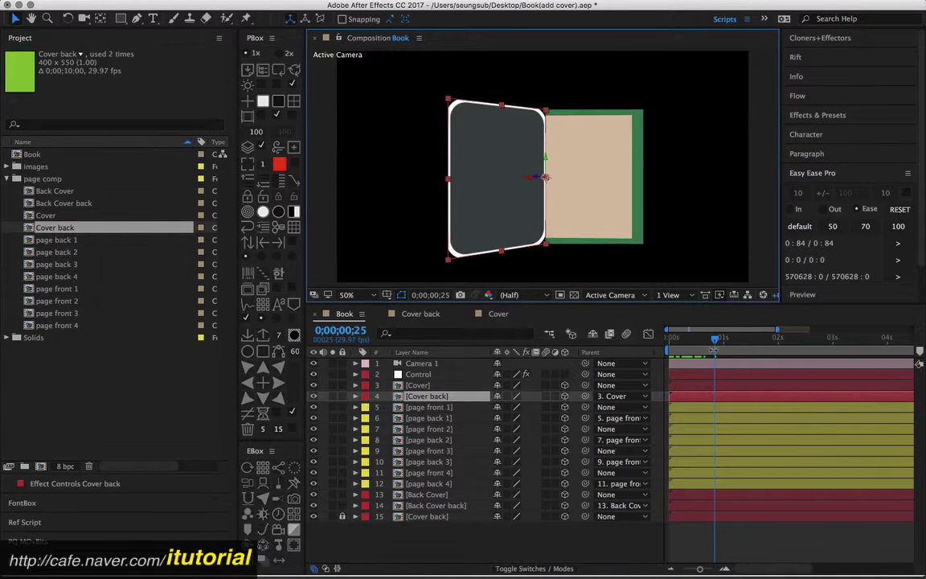
drag(712, 345, 701, 339)
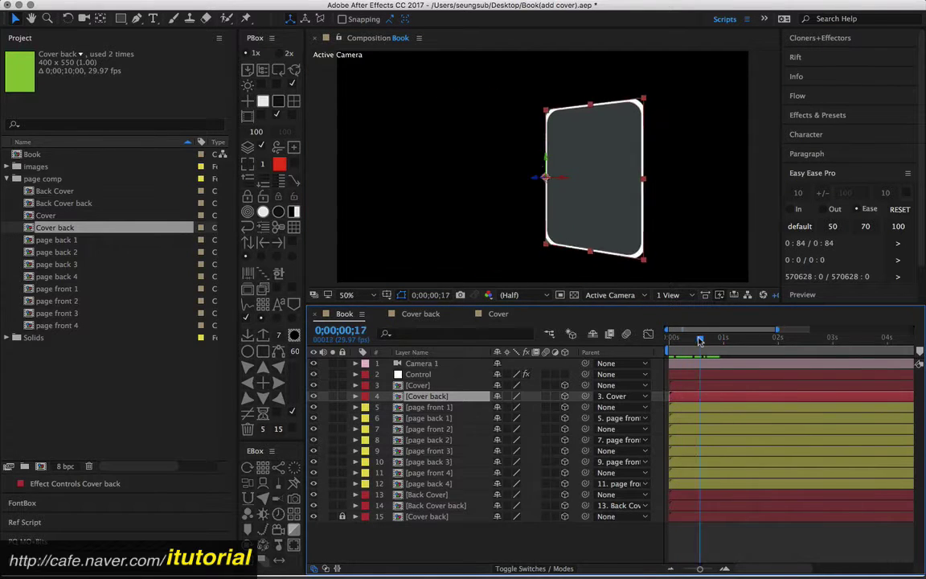
- Set the Cover back rectangle's fill to None and expand the images folder in Project
double_click(447, 397)
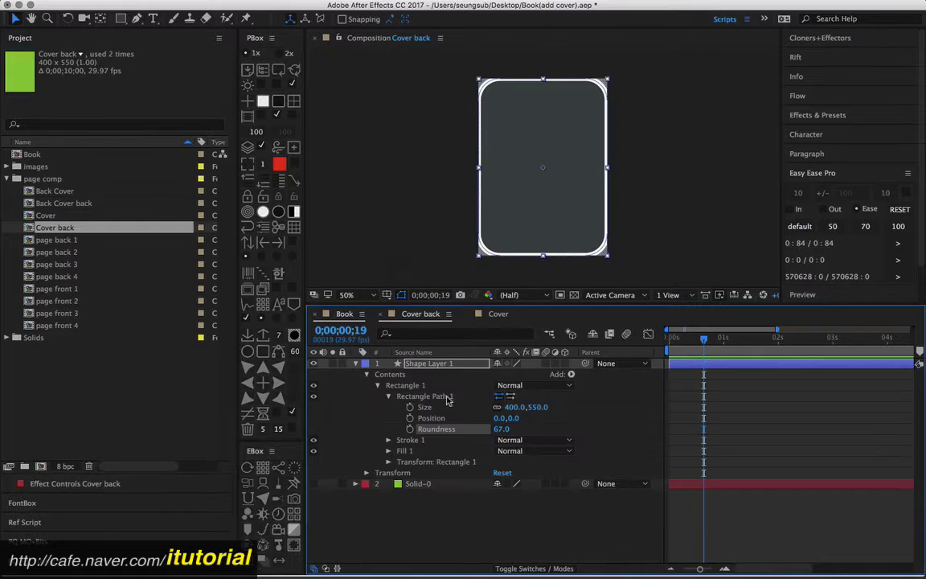
click(355, 364)
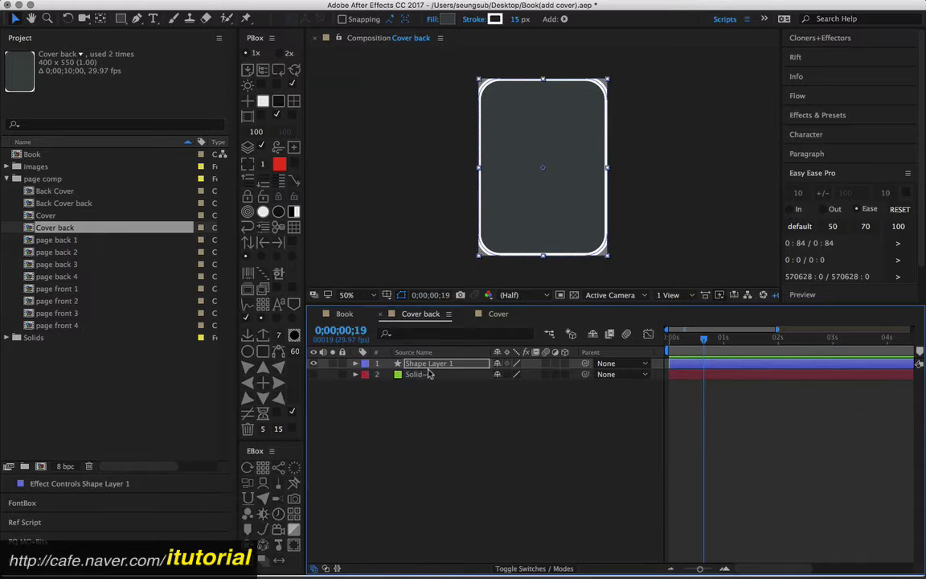
click(431, 19)
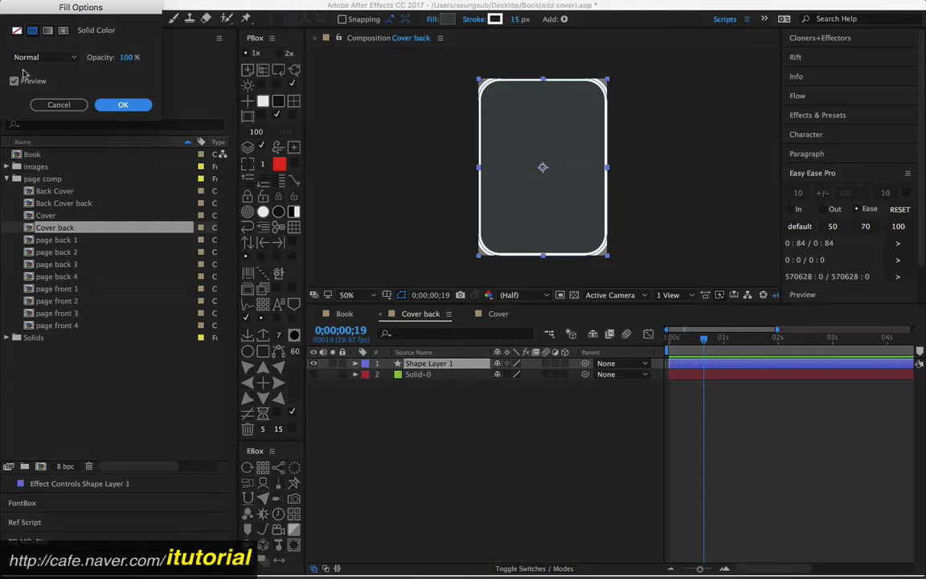
click(17, 31)
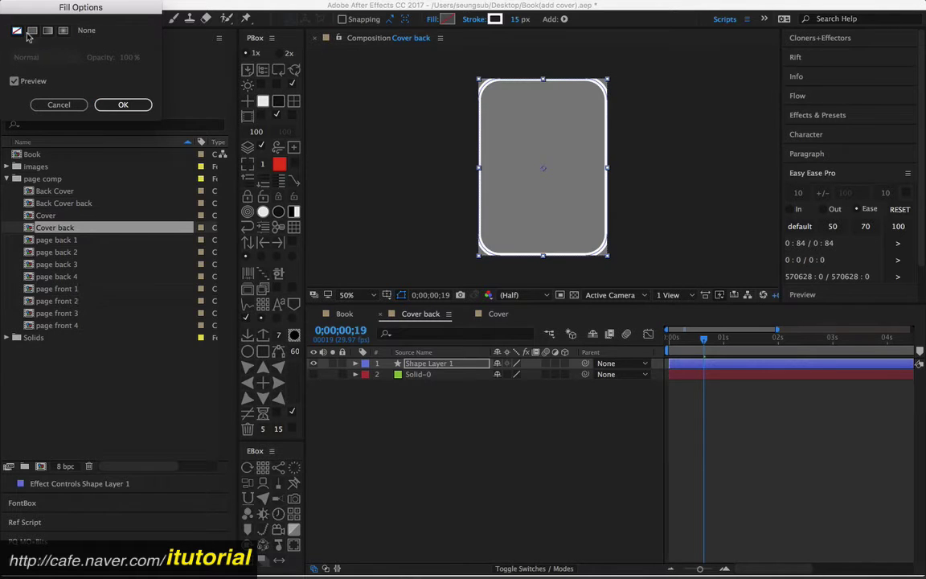
click(121, 104)
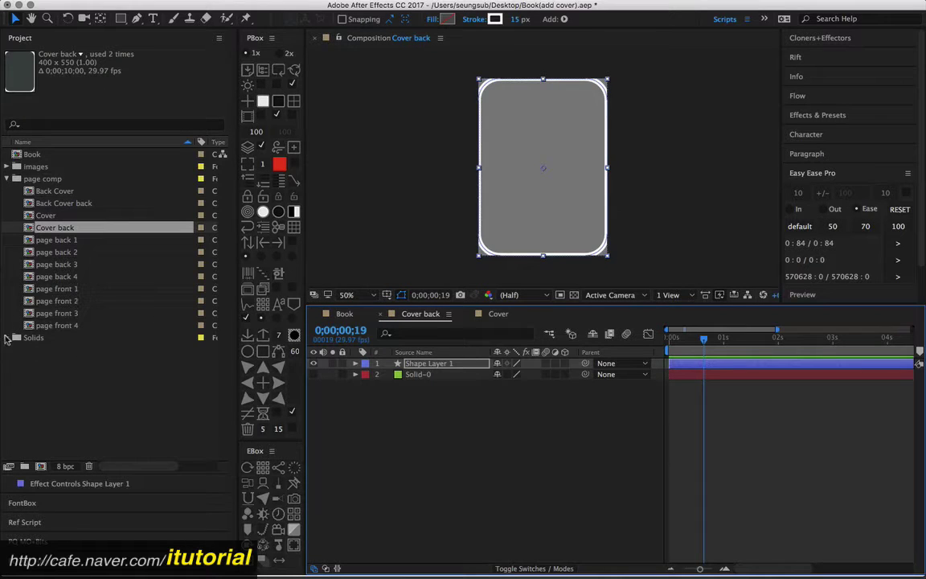
click(7, 167)
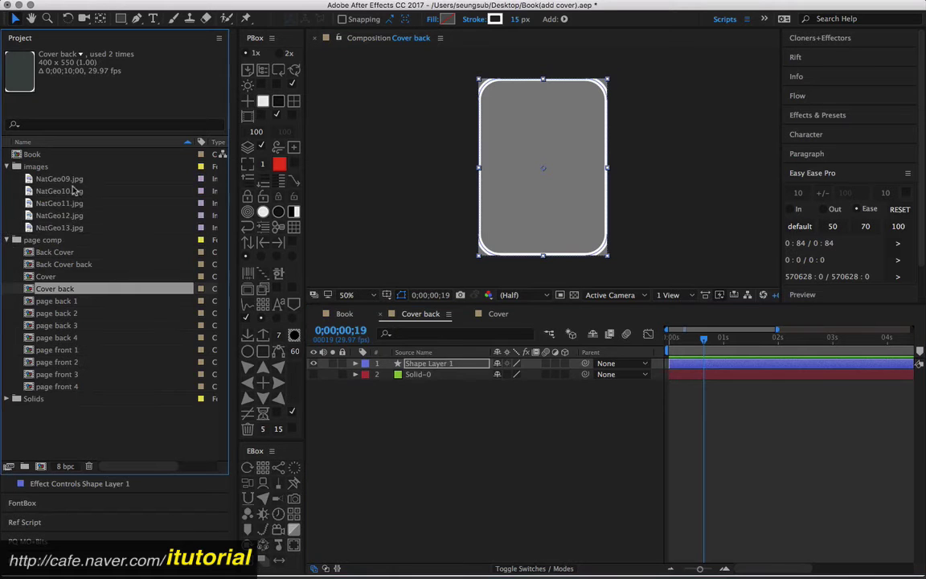
- Put NatGeo09.jpg in Cover back at 26% scale, shifted right to reveal the leopard
drag(67, 183, 398, 371)
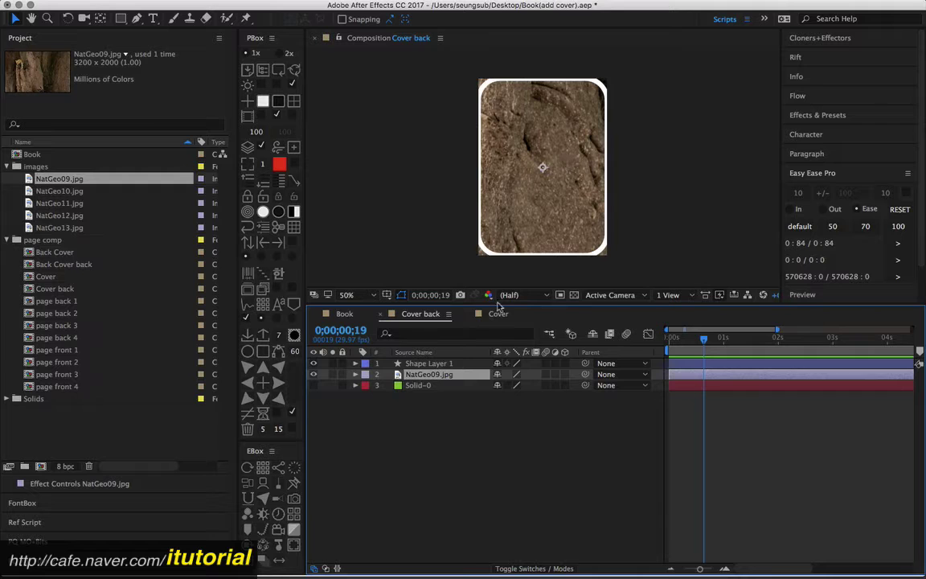
key(s)
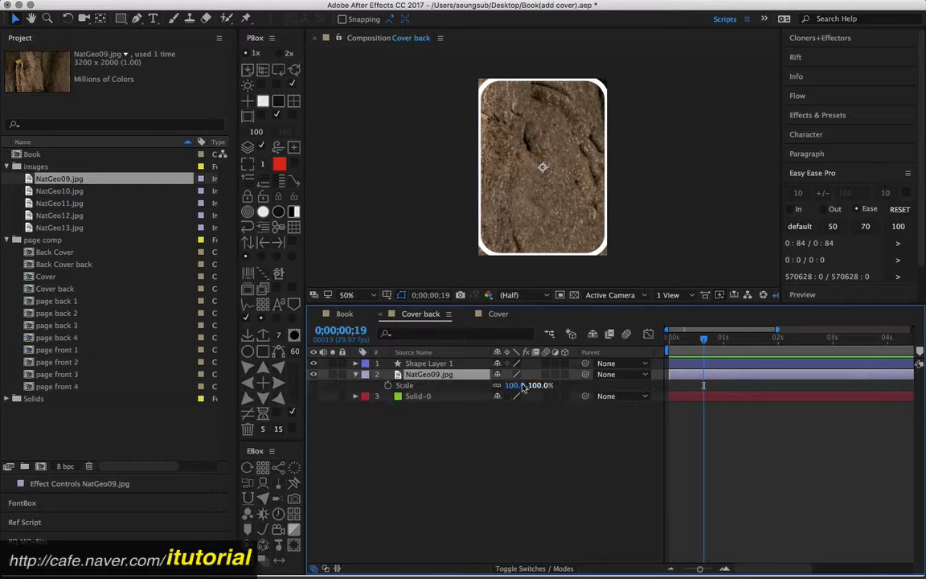
drag(521, 385, 475, 385)
click(546, 205)
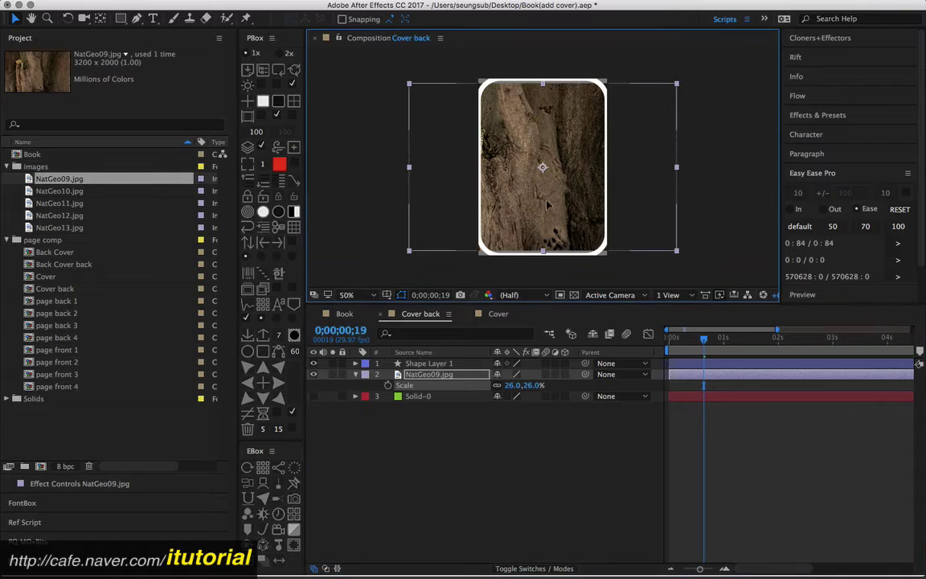
drag(547, 205, 604, 206)
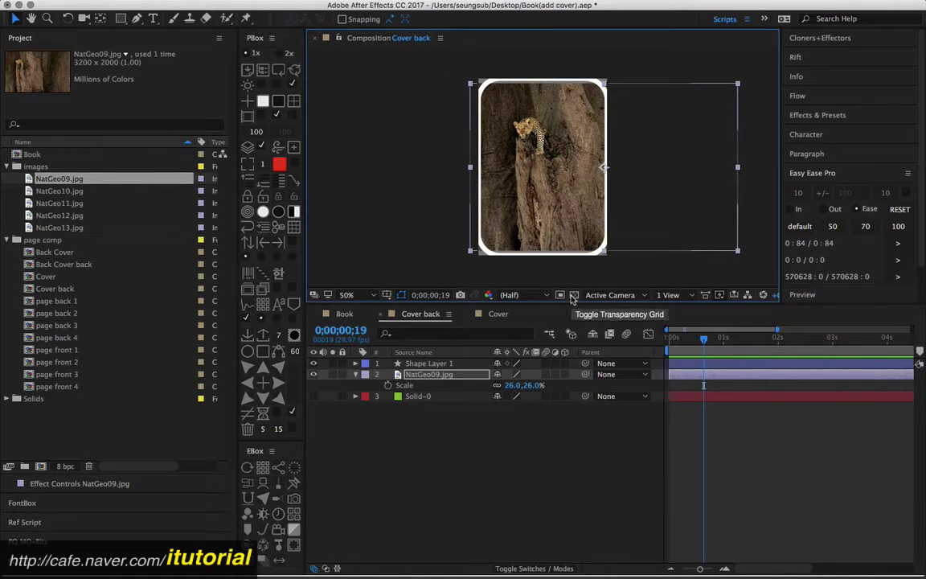
click(459, 435)
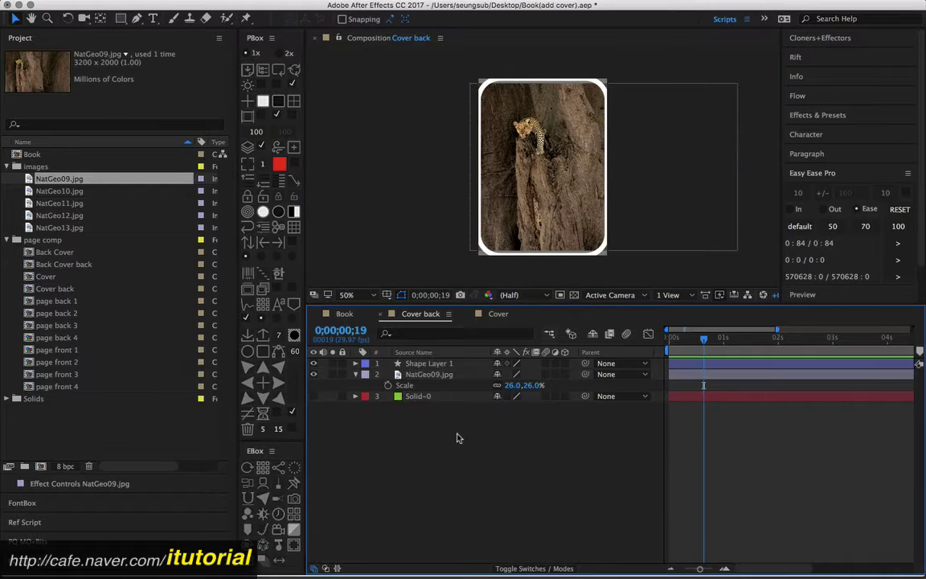
click(344, 314)
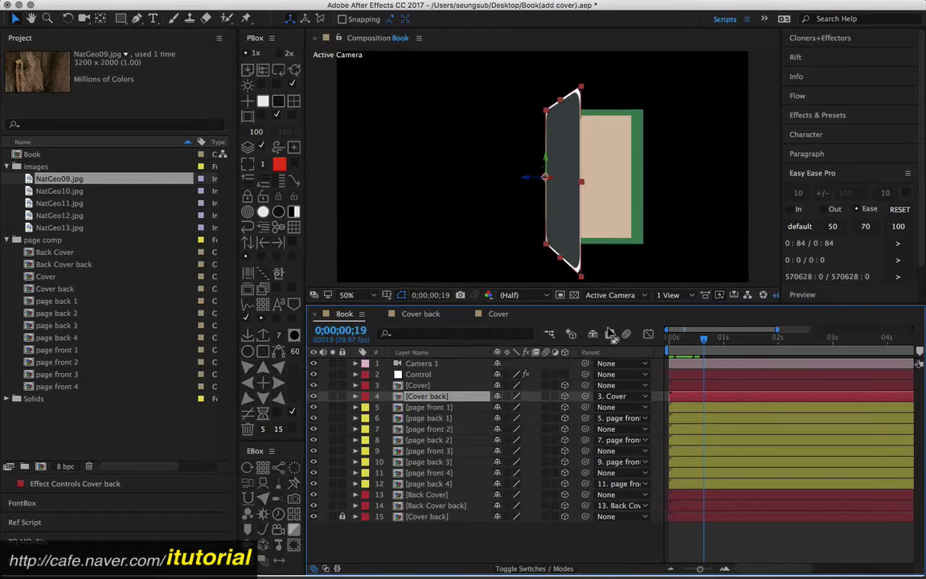
- Move to 0;00;00;26, where the cover has swung open, and open the Cover back precomp
drag(705, 343, 719, 345)
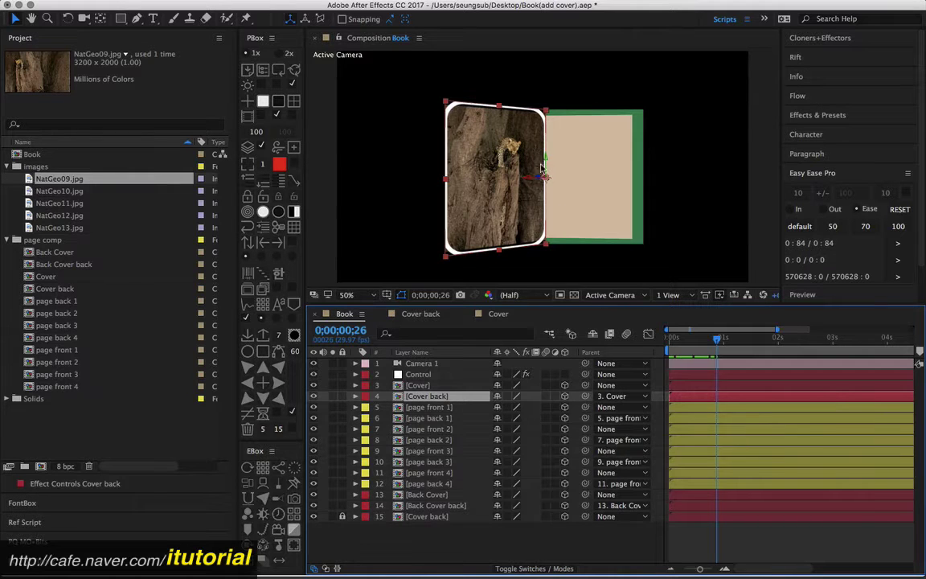
double_click(442, 397)
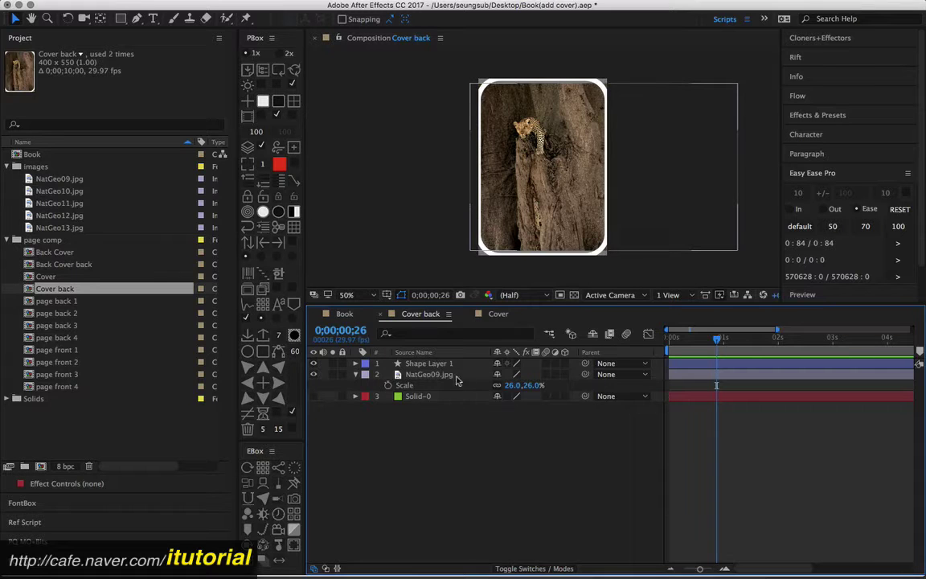
click(422, 375)
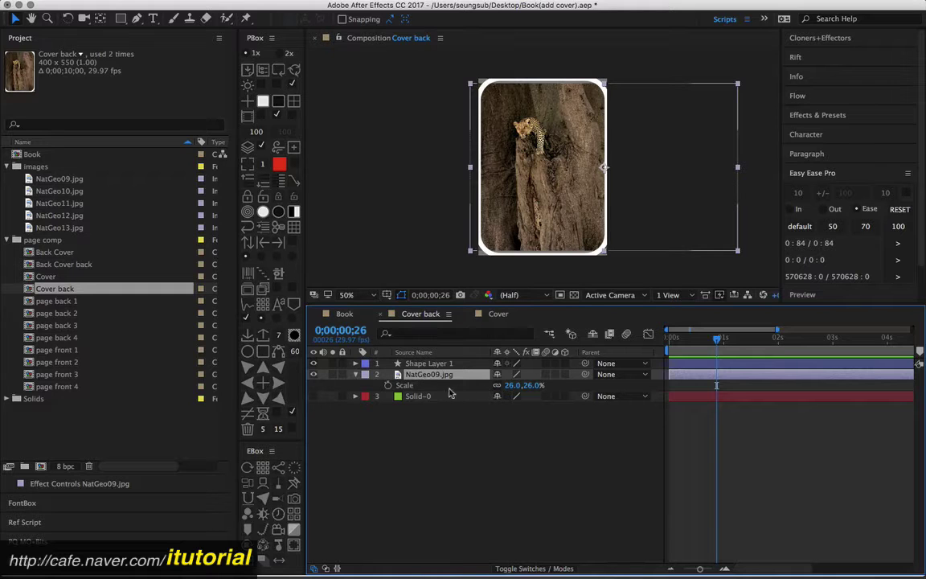
click(427, 364)
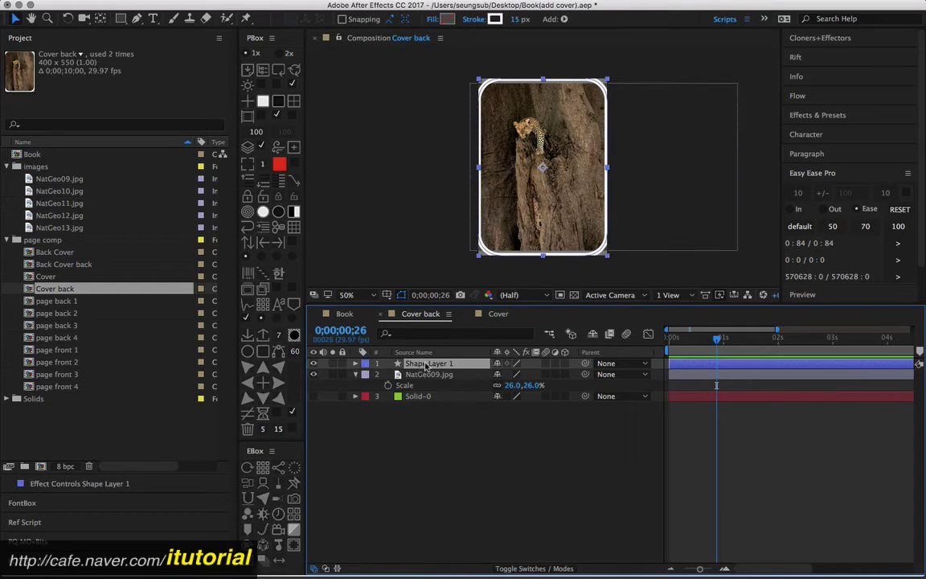
- Draw a small rectangle near the photo's top-left corner and check it in the Book comp
click(347, 454)
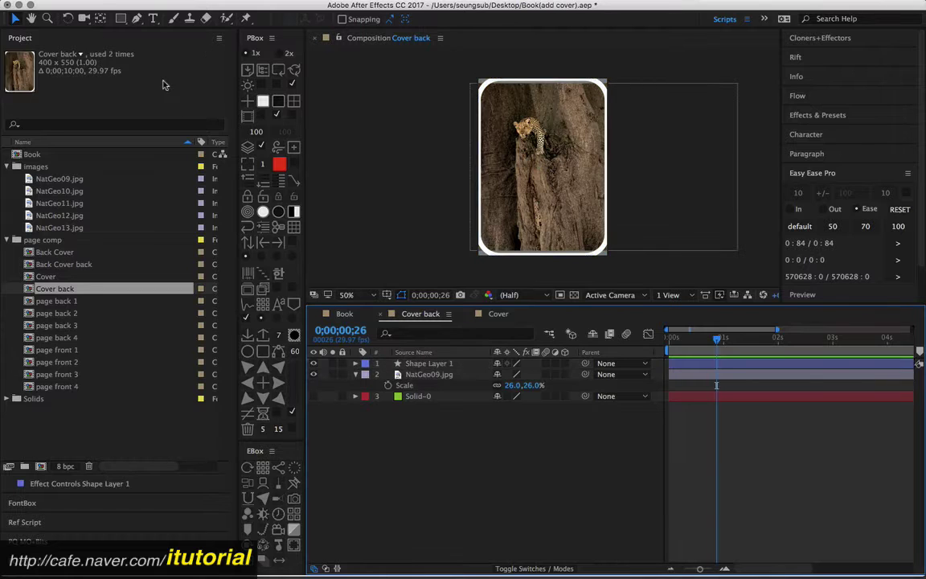
click(120, 18)
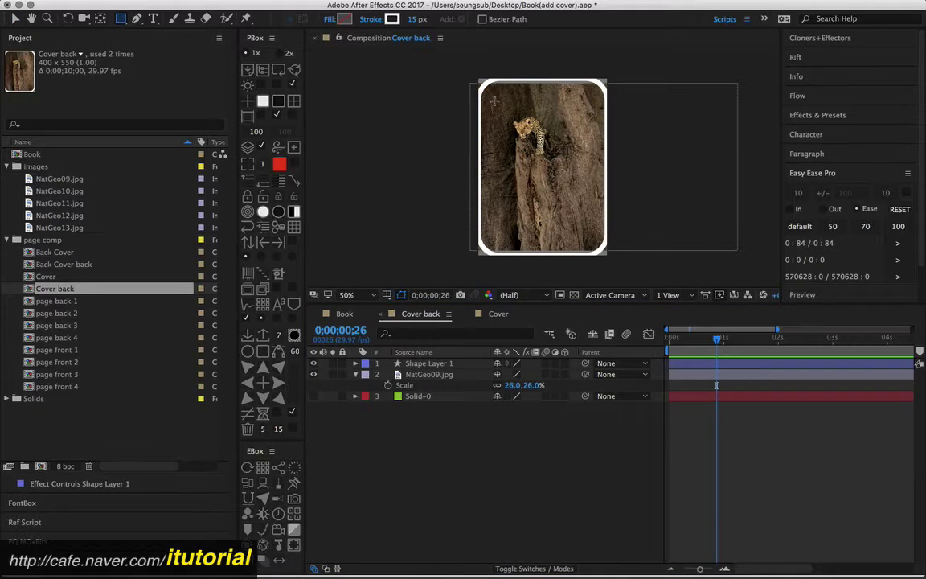
drag(492, 101, 522, 122)
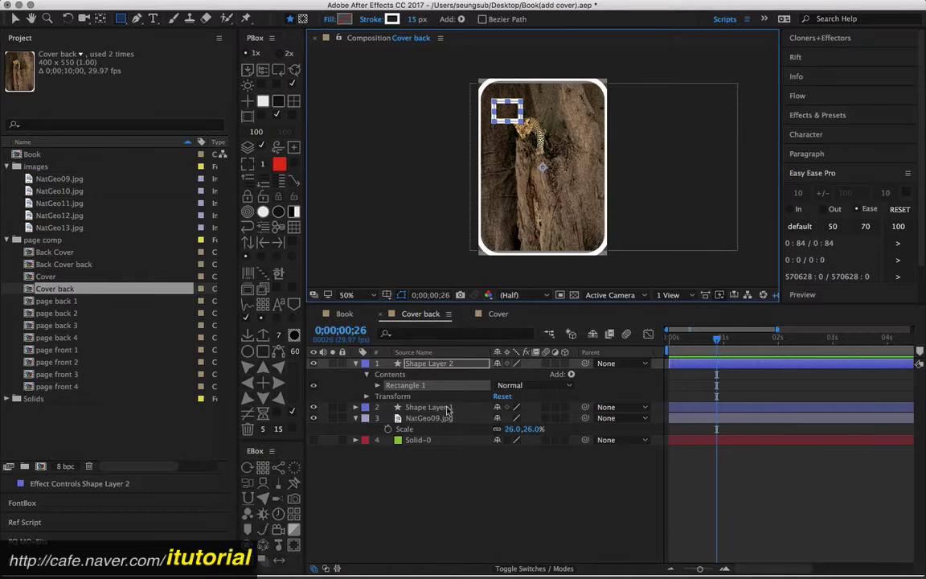
click(344, 313)
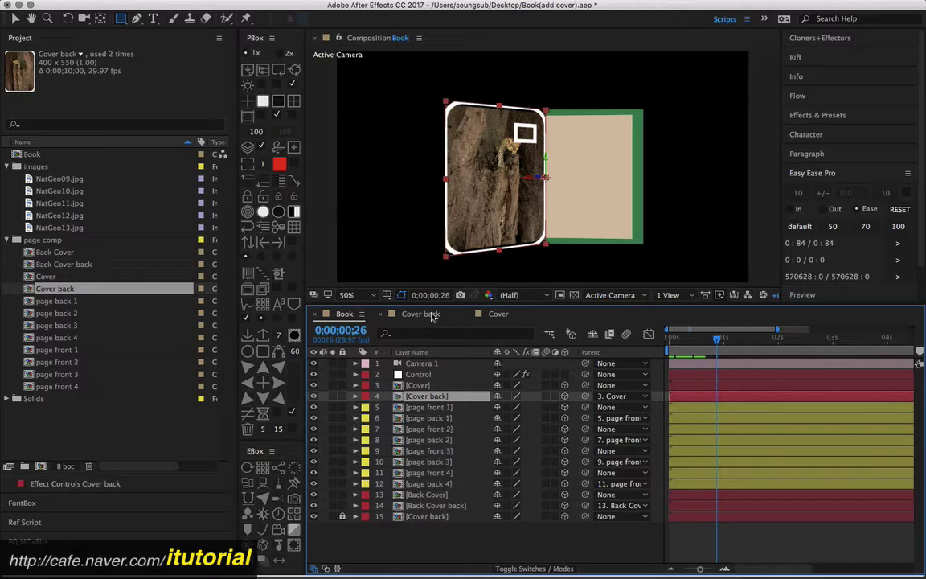
double_click(423, 397)
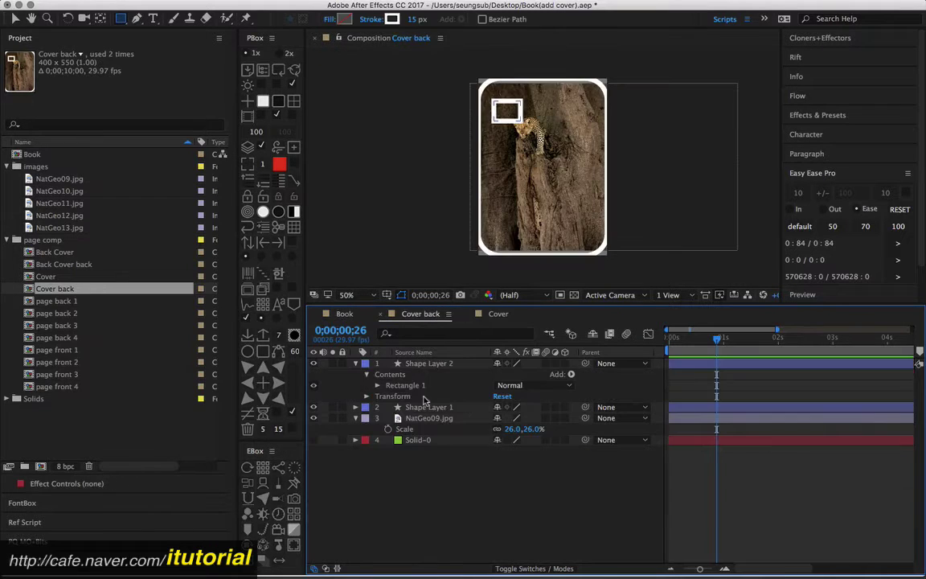
- Test negative Scale flips on Shape Layer 2 and the photo (-26), then undo both
click(434, 366)
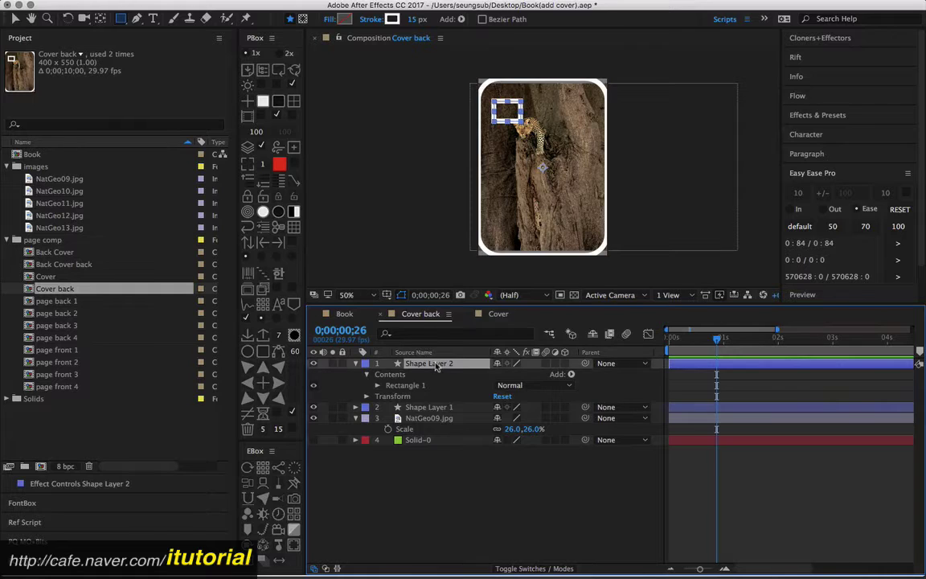
key(s)
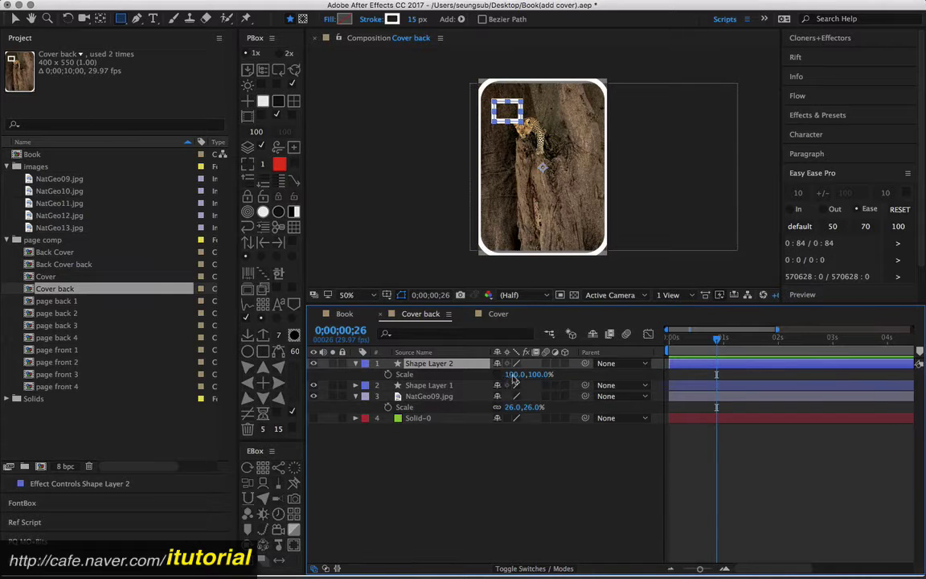
click(515, 373)
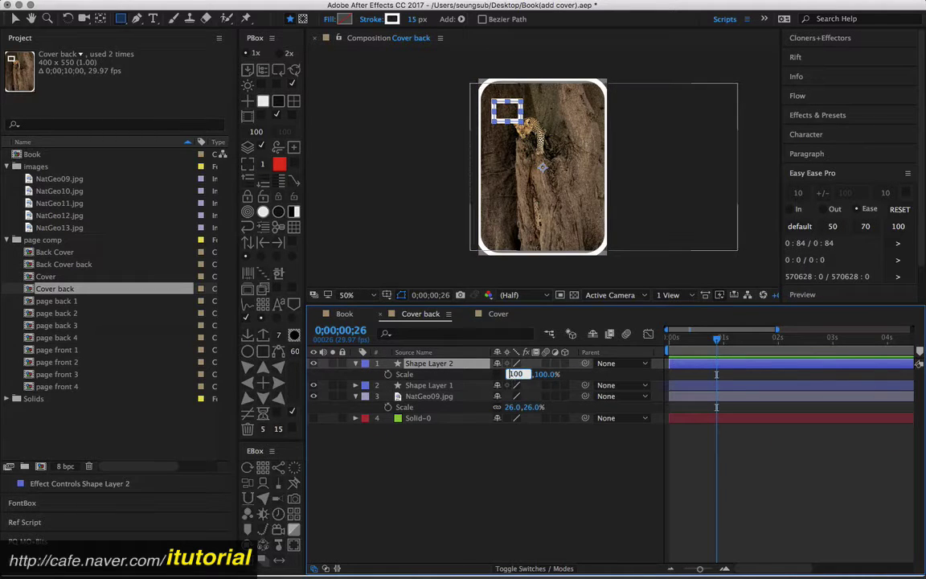
text(-100)
click(489, 451)
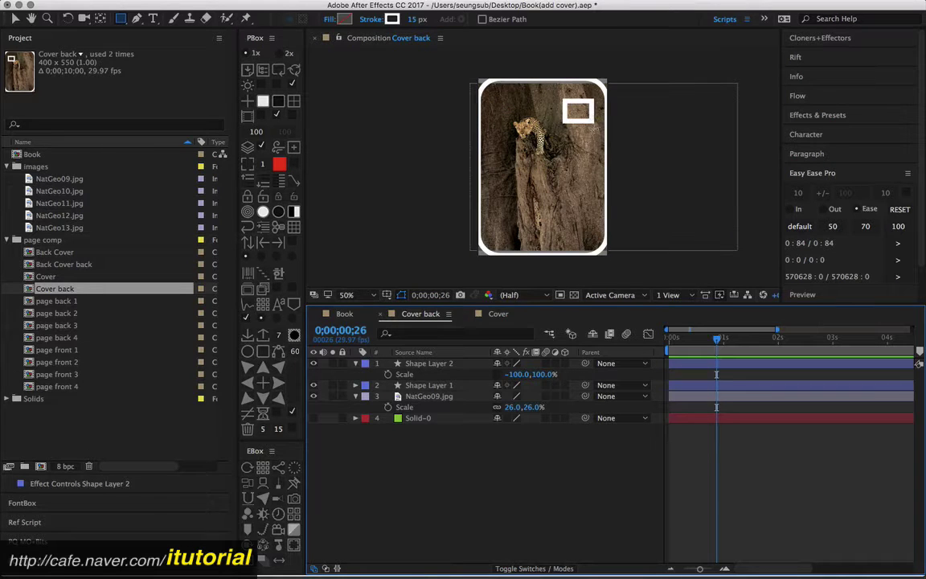
click(512, 407)
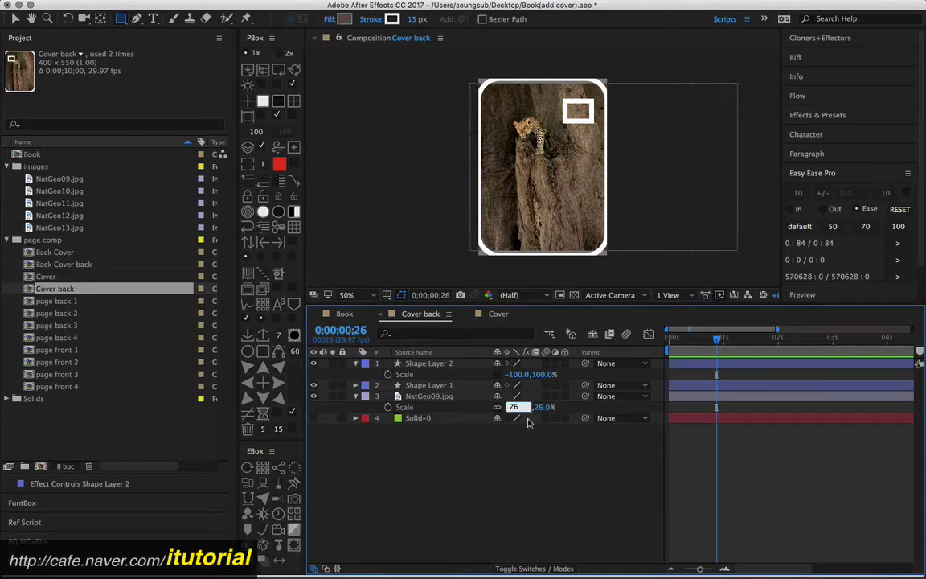
text(-26)
key(Return)
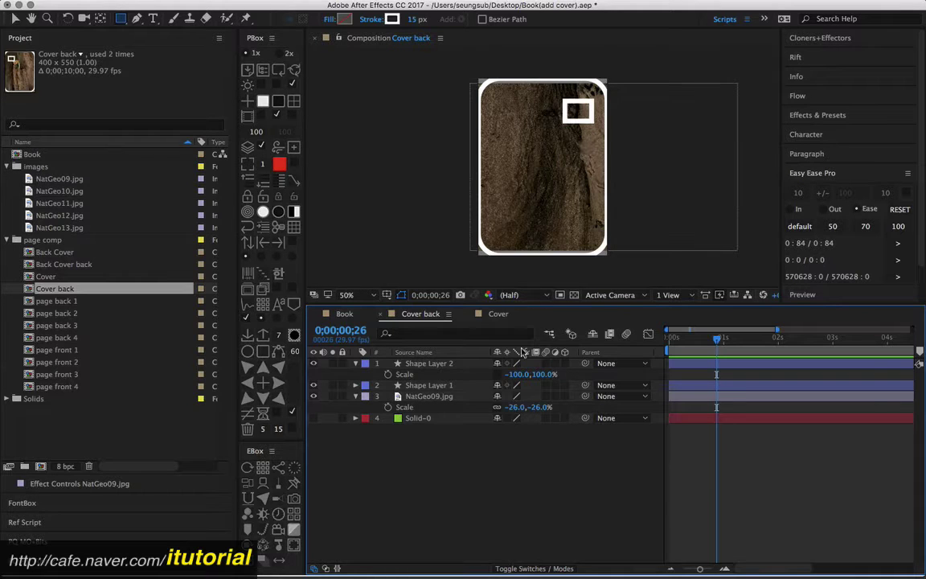
key(super+z)
key(super+z)
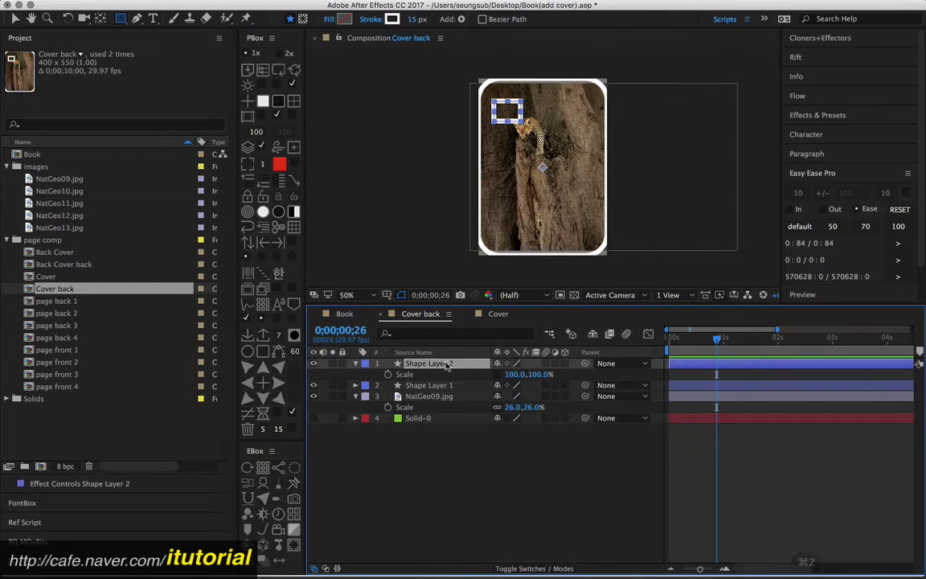
click(315, 139)
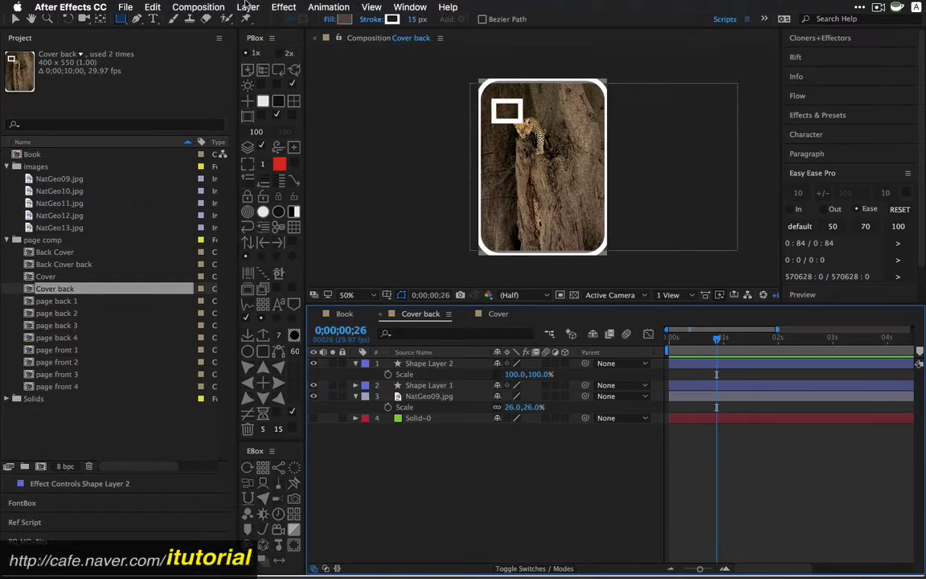
- Add an adjustment layer with the Transform effect to the Cover back comp
click(248, 7)
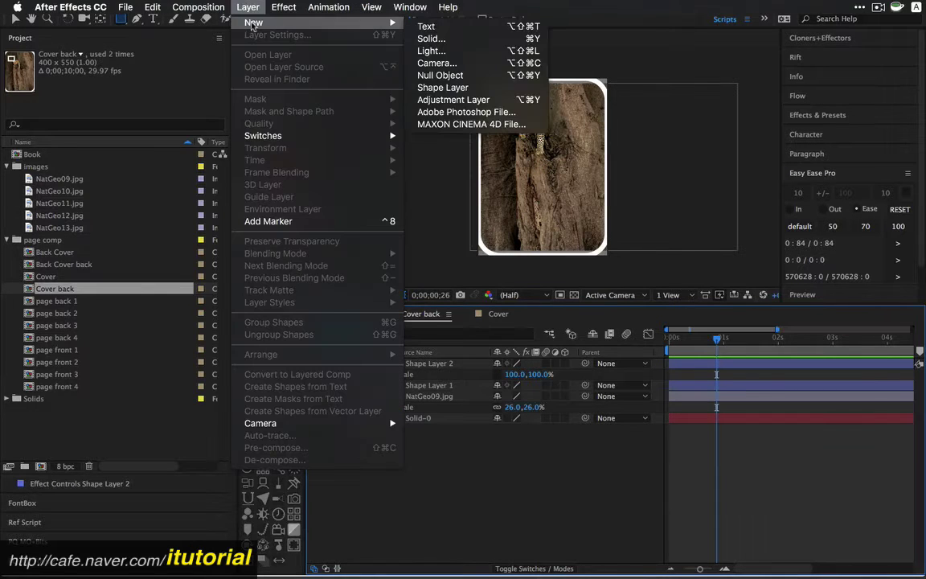
click(452, 100)
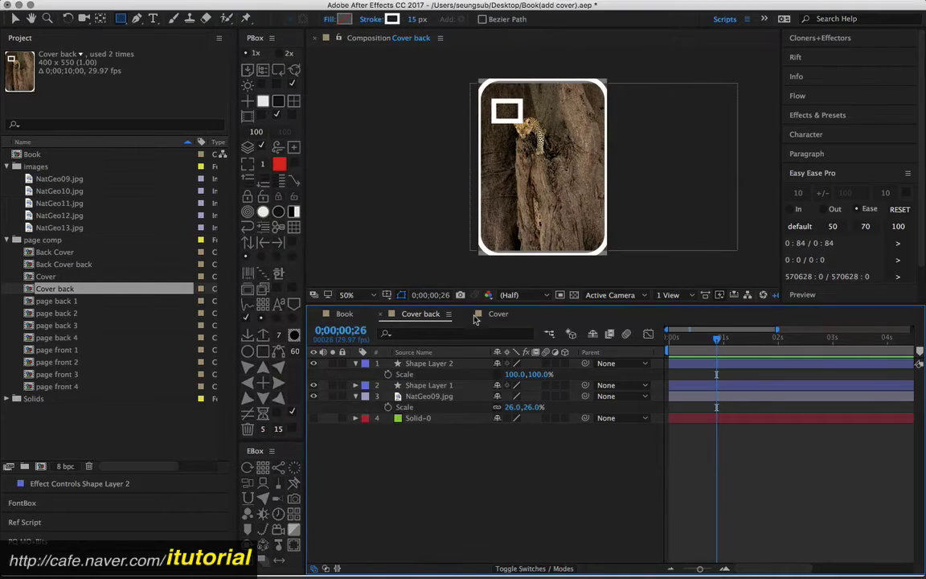
mouse_move(342, 4)
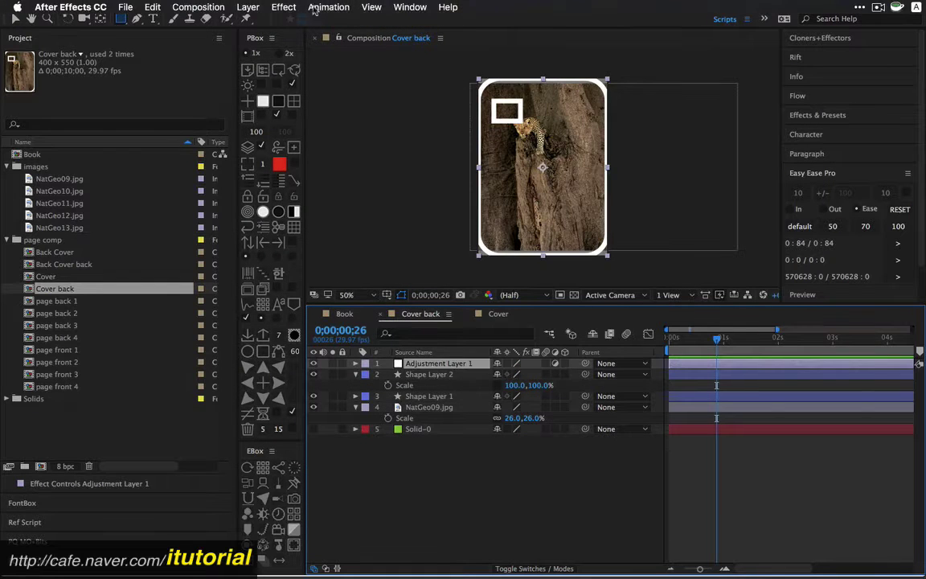
click(282, 7)
mouse_move(324, 189)
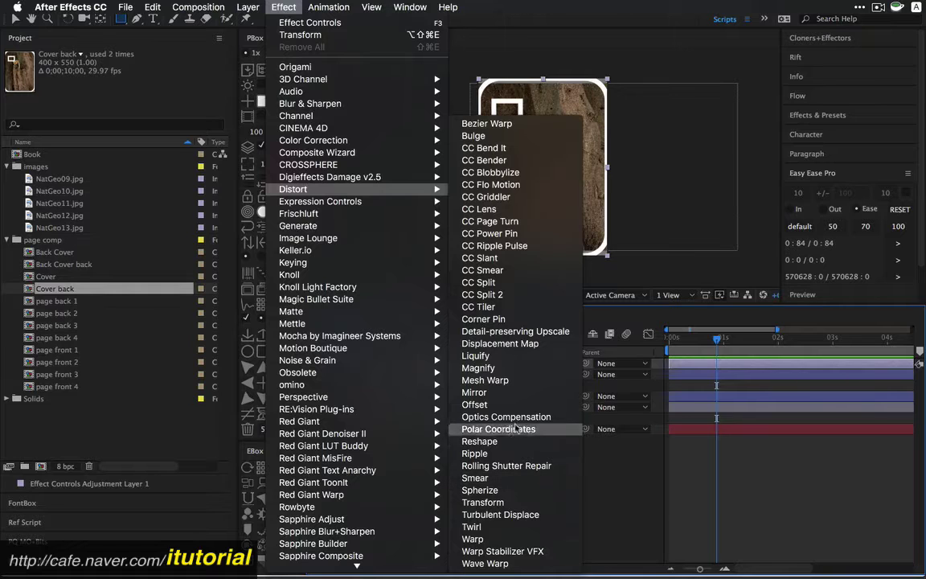
click(486, 502)
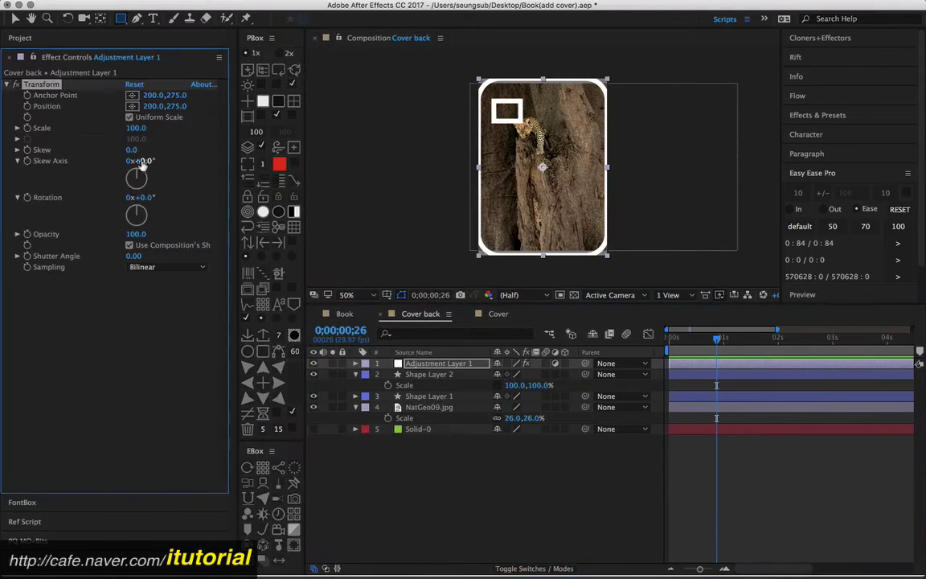
key(v)
- Turn off uniform scale and set the Transform Scale Width to -100 to mirror horizontally
click(16, 127)
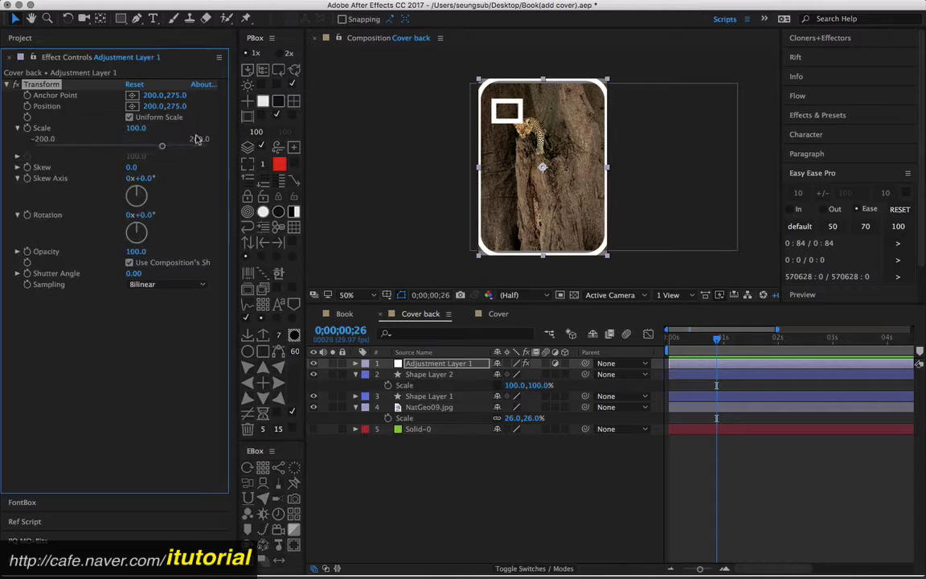
click(130, 117)
click(137, 128)
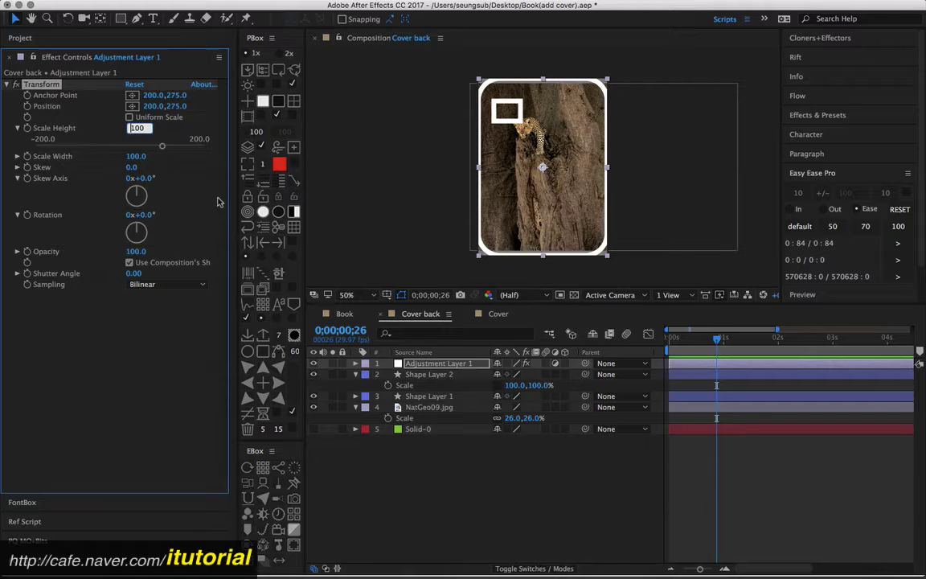
text(-)
click(161, 334)
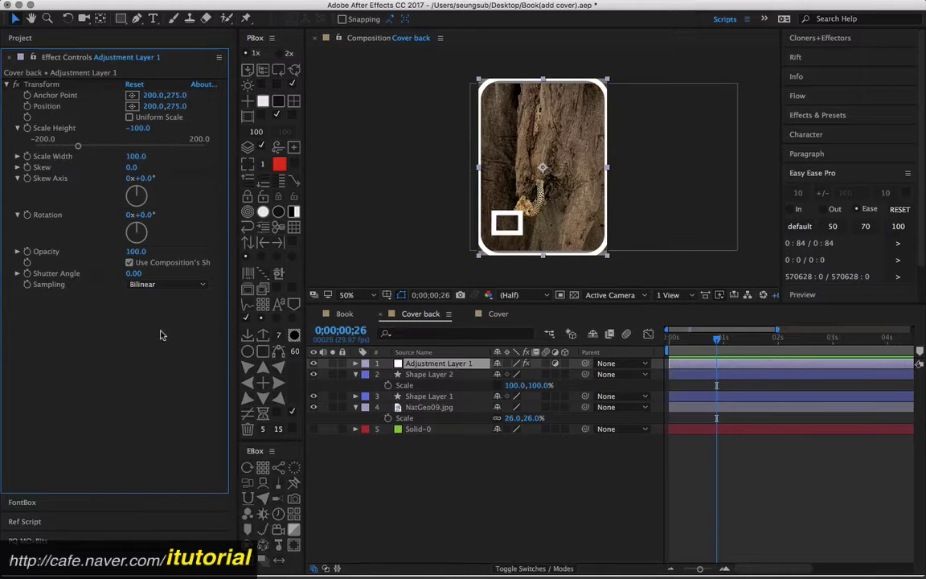
click(139, 128)
key(ctrl+z)
click(136, 156)
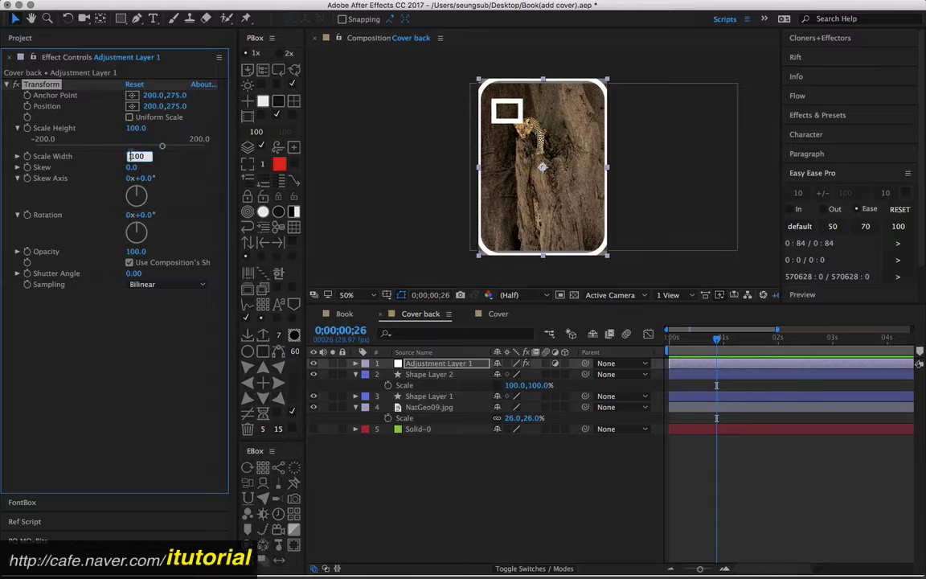
text(-)
key(Return)
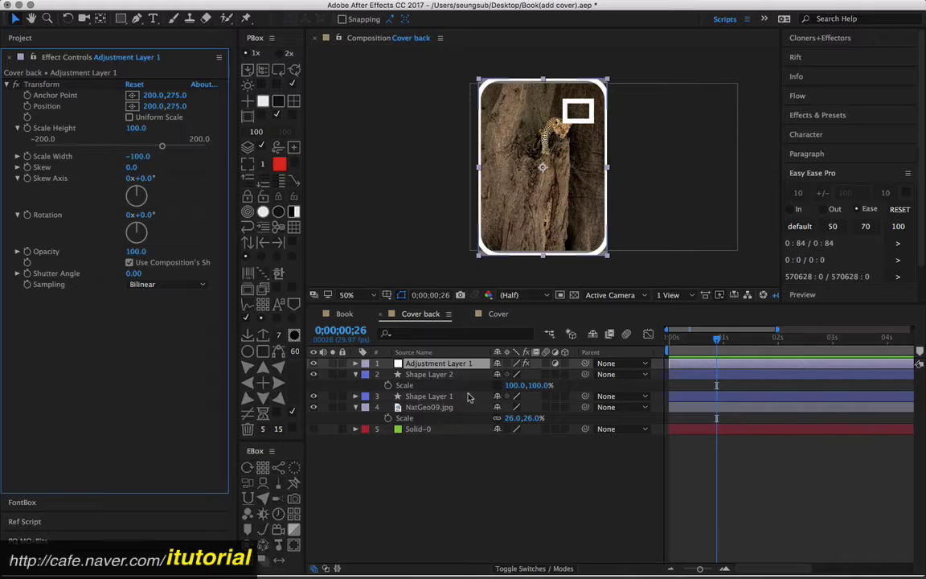
- Leave the photo's scale at 26 after a trial change, and return to the Book comp
drag(514, 418, 513, 425)
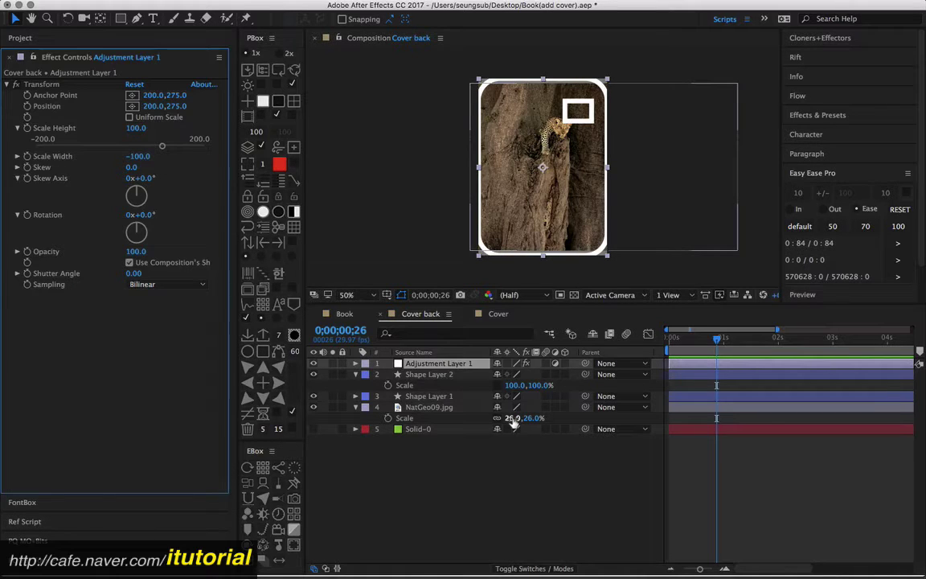
drag(512, 424, 530, 422)
key(ctrl+z)
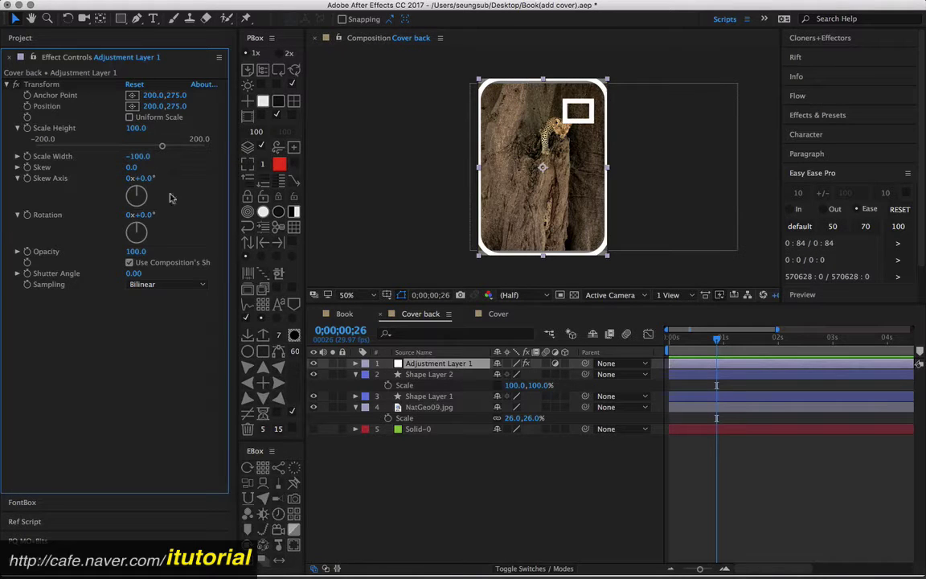
click(341, 313)
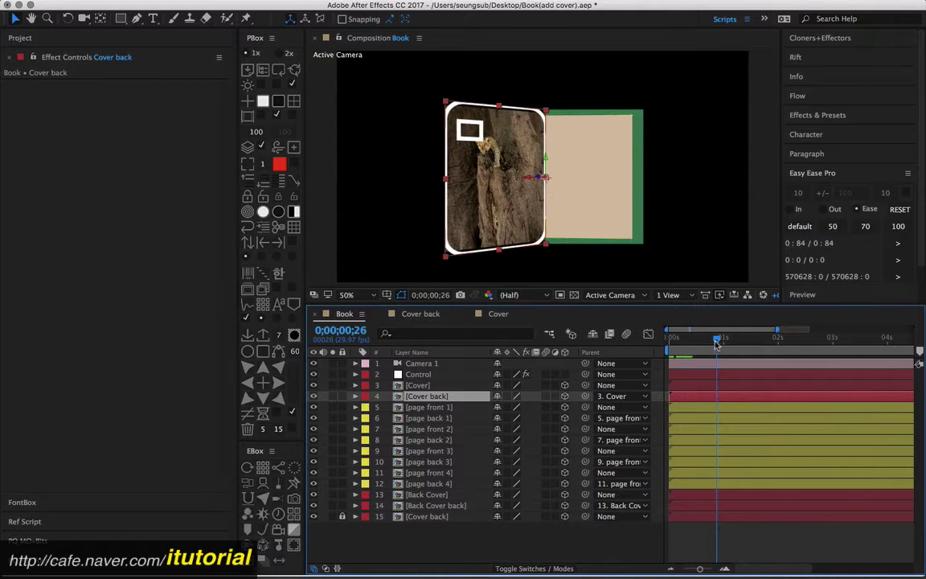
- Scrub the cover turn in Book and open the page front 1 precomp
drag(716, 342, 745, 341)
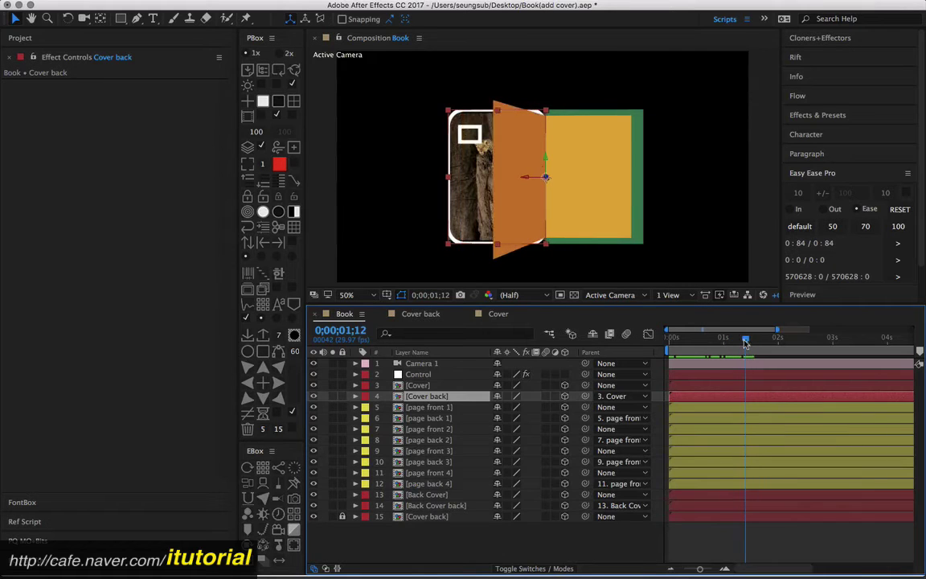
click(439, 408)
double_click(441, 409)
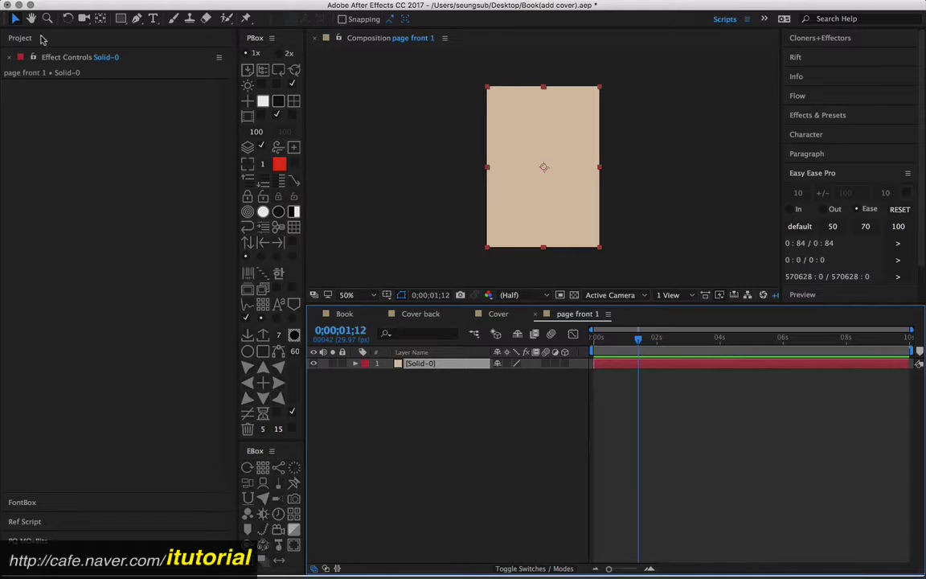
- Add NatGeo12.jpg to page front 1 at 29% scale, shifted left to frame the mountain
click(22, 40)
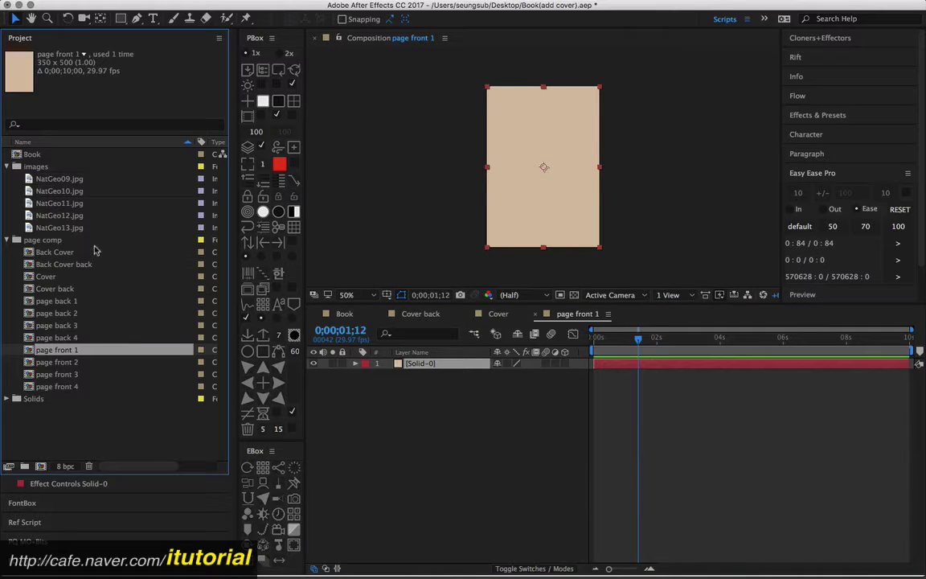
click(59, 215)
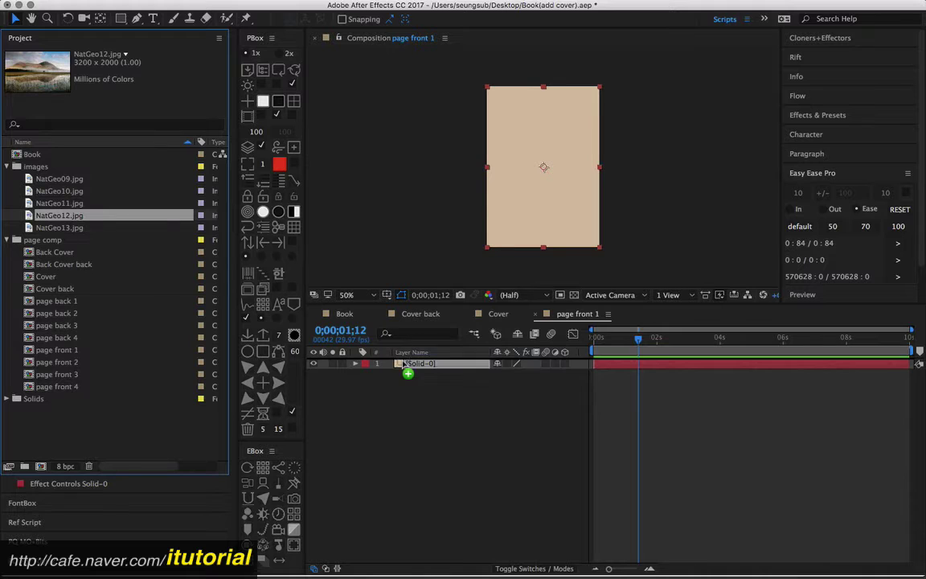
drag(32, 215, 427, 376)
key(s)
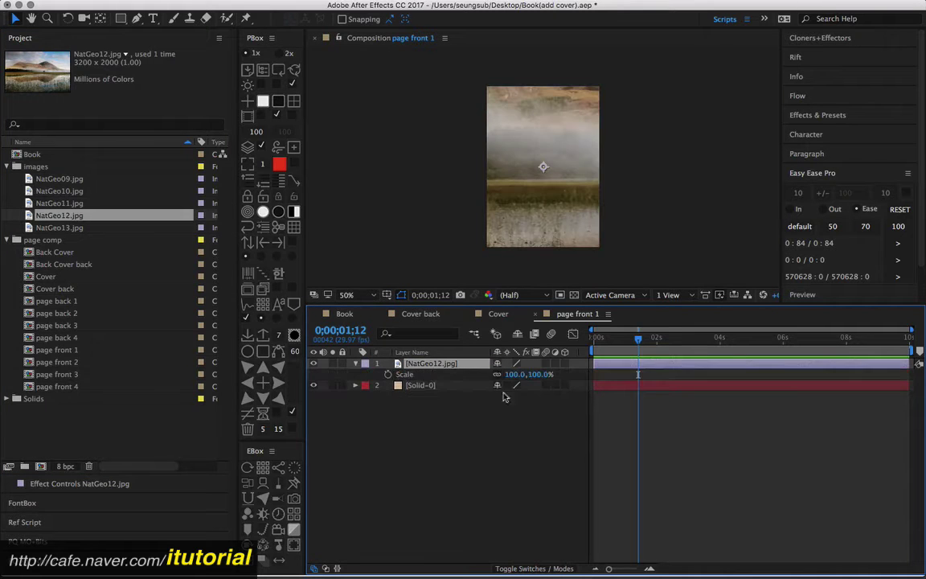
drag(518, 374, 483, 374)
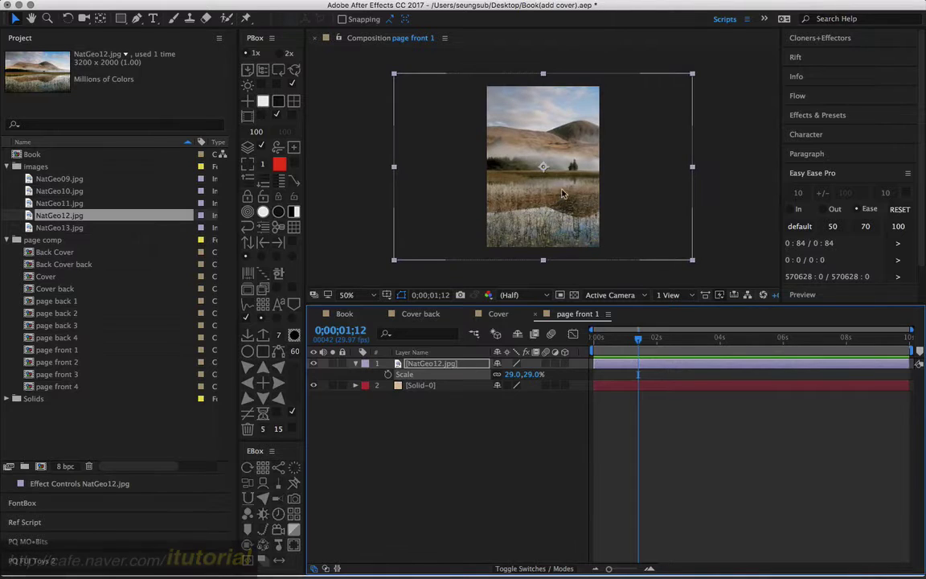
drag(563, 193, 504, 195)
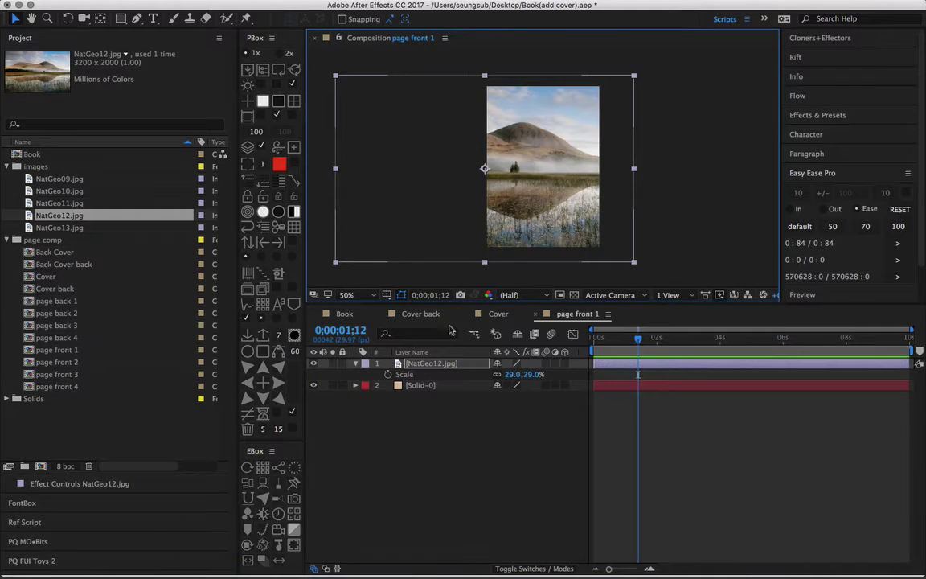
- Close the page front 1, Cover and Cover back tabs, scrub the turn, and open page back 1
click(536, 314)
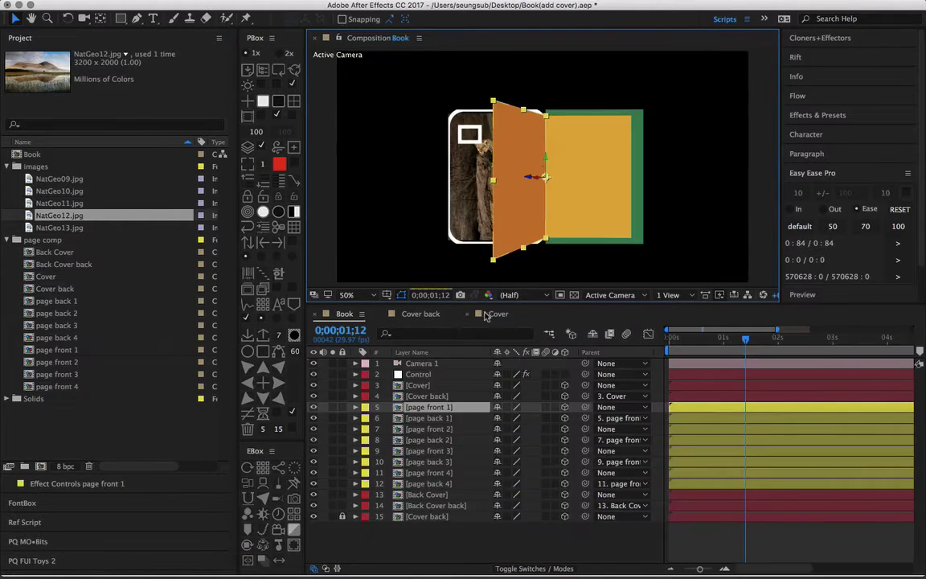
click(466, 314)
click(381, 315)
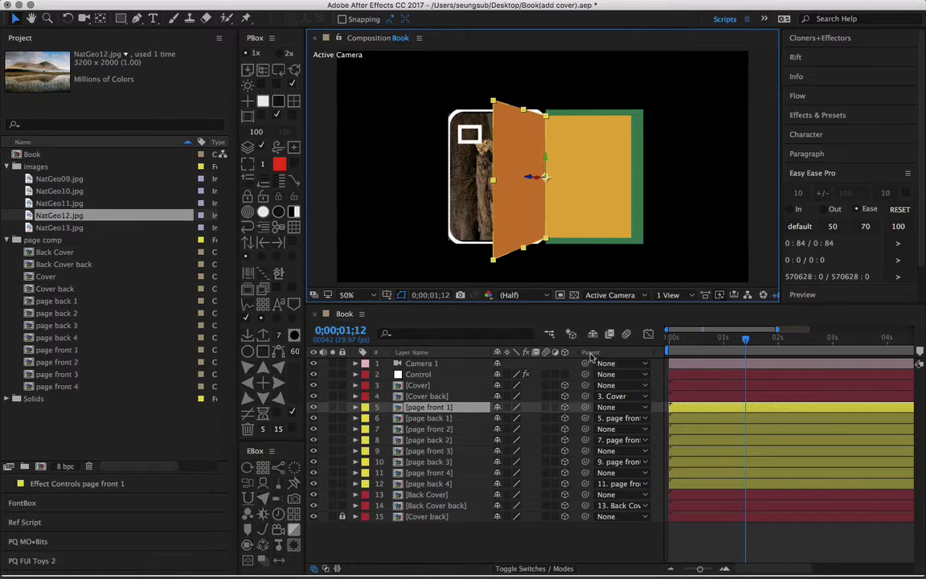
drag(745, 339, 717, 342)
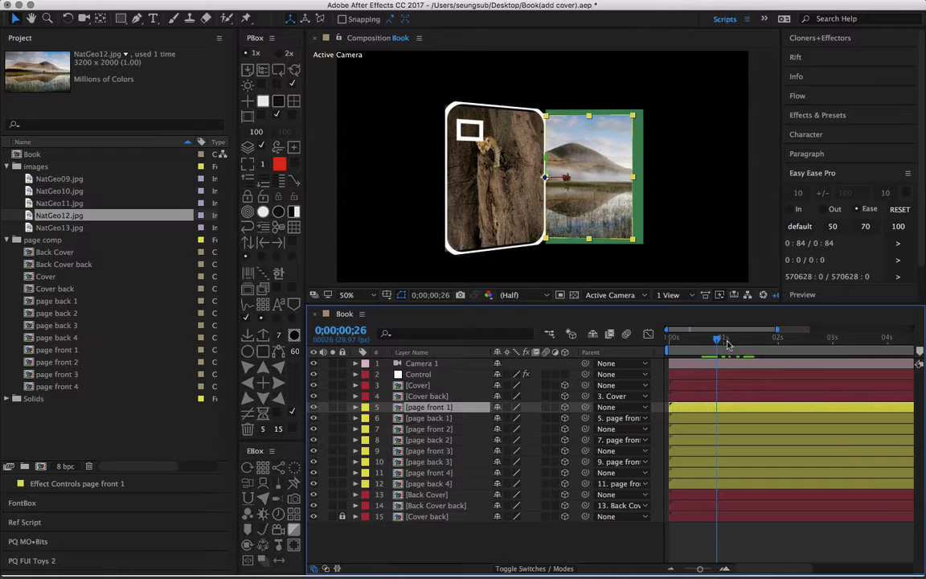
drag(727, 344, 745, 340)
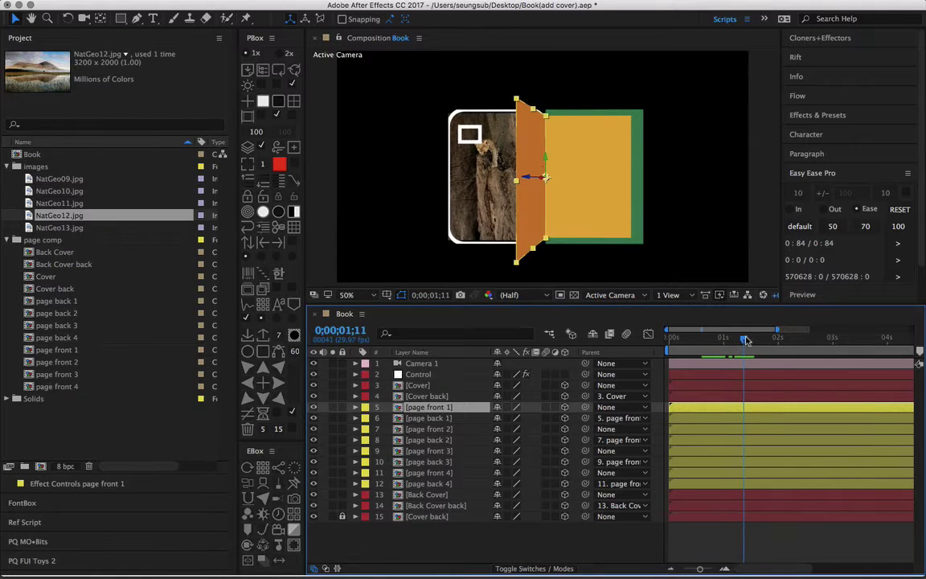
click(439, 420)
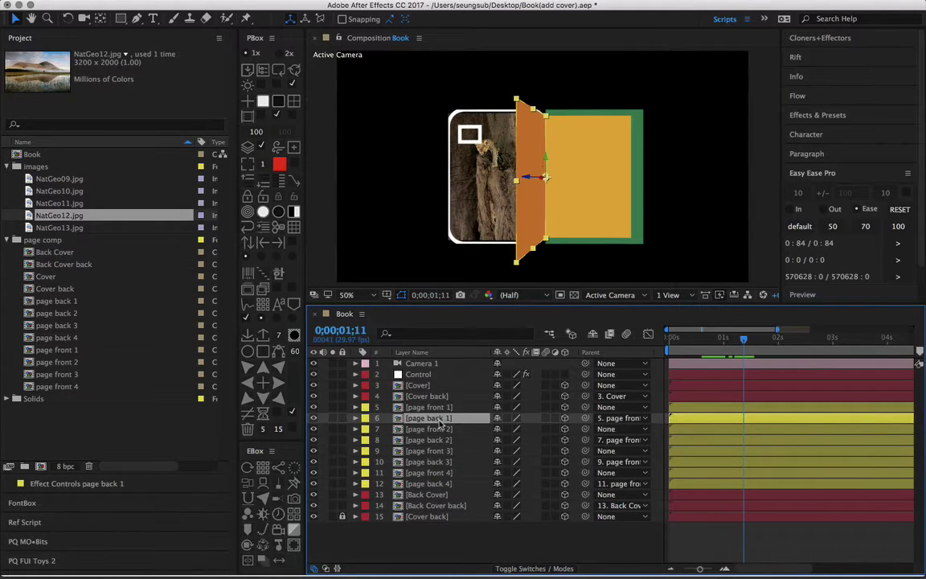
double_click(439, 419)
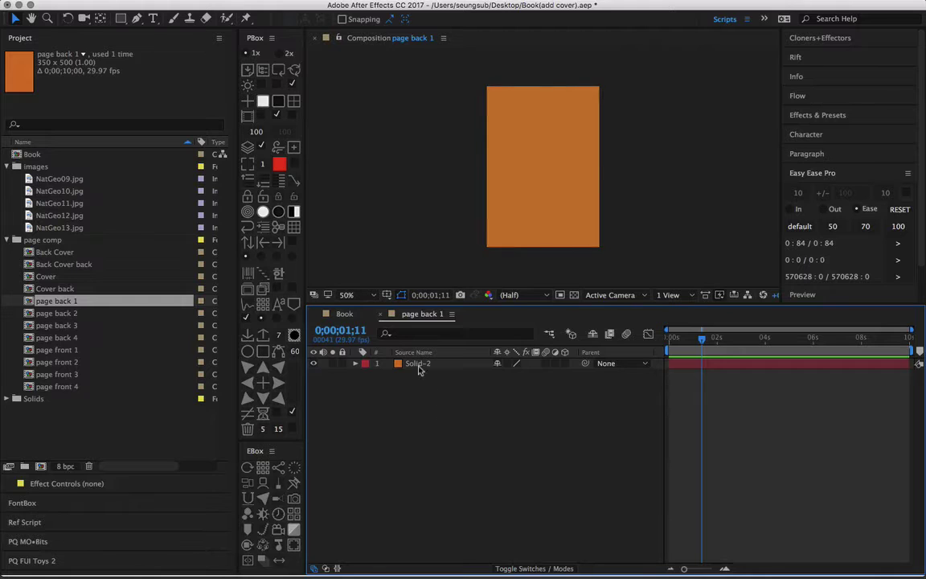
- Create a page-sized rectangle shape layer in page back 1, discarding an accidental solid mask
click(417, 364)
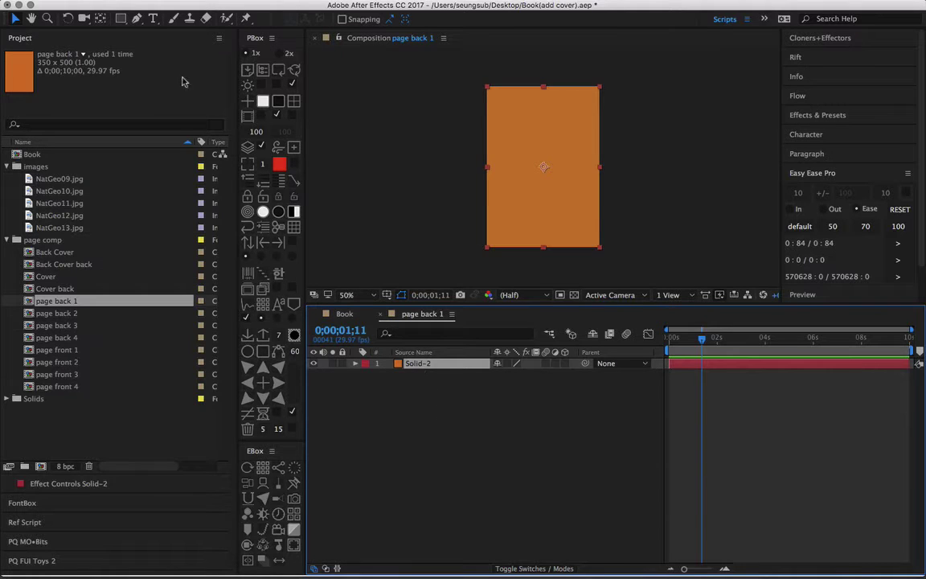
double_click(122, 18)
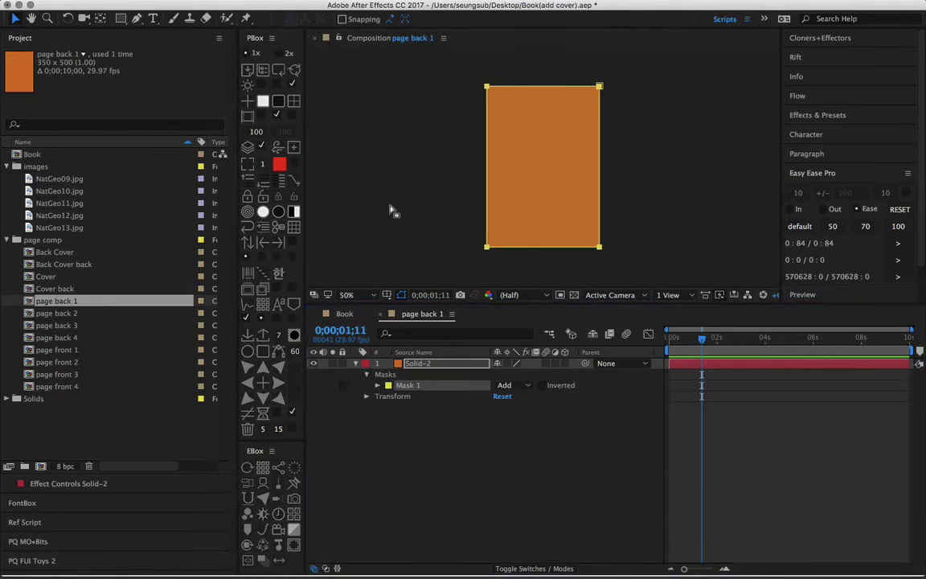
key(Delete)
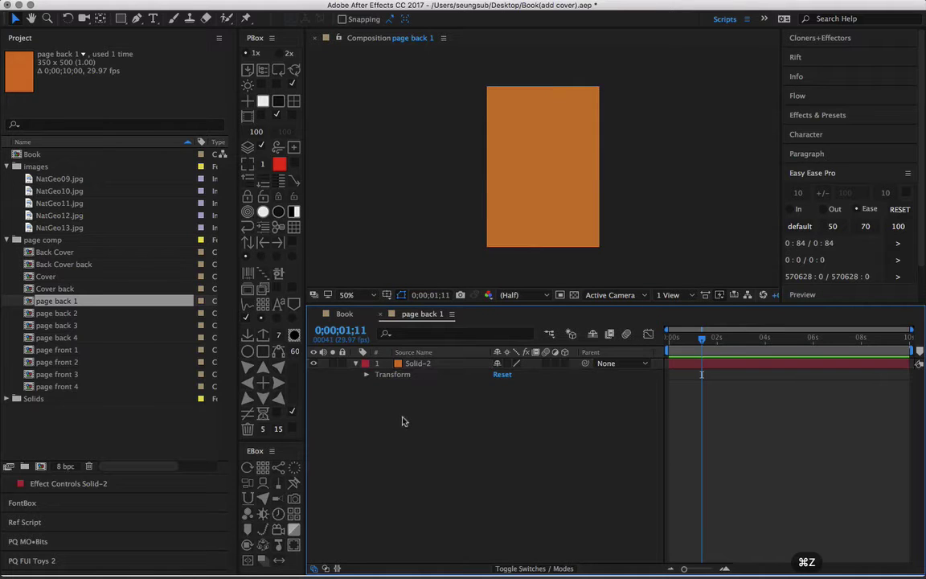
click(401, 419)
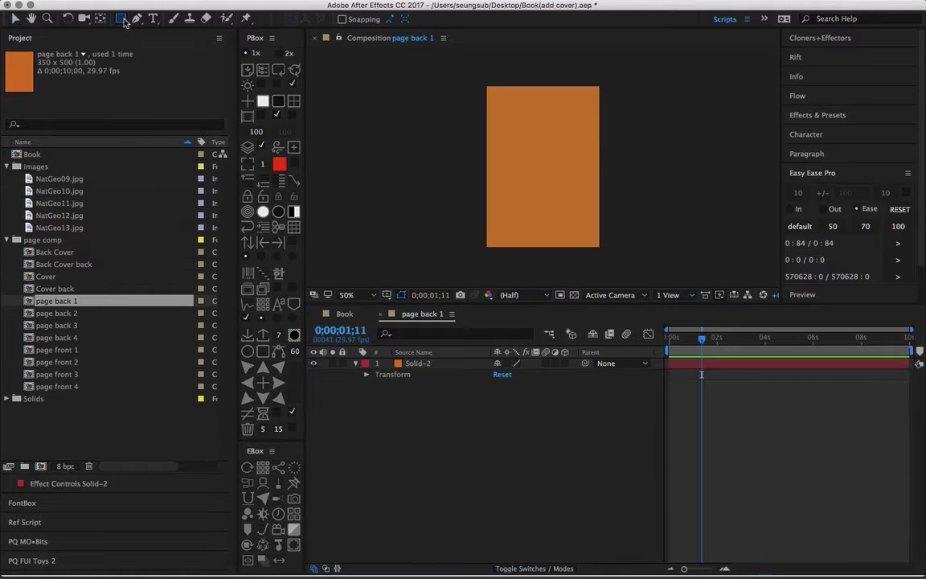
double_click(122, 17)
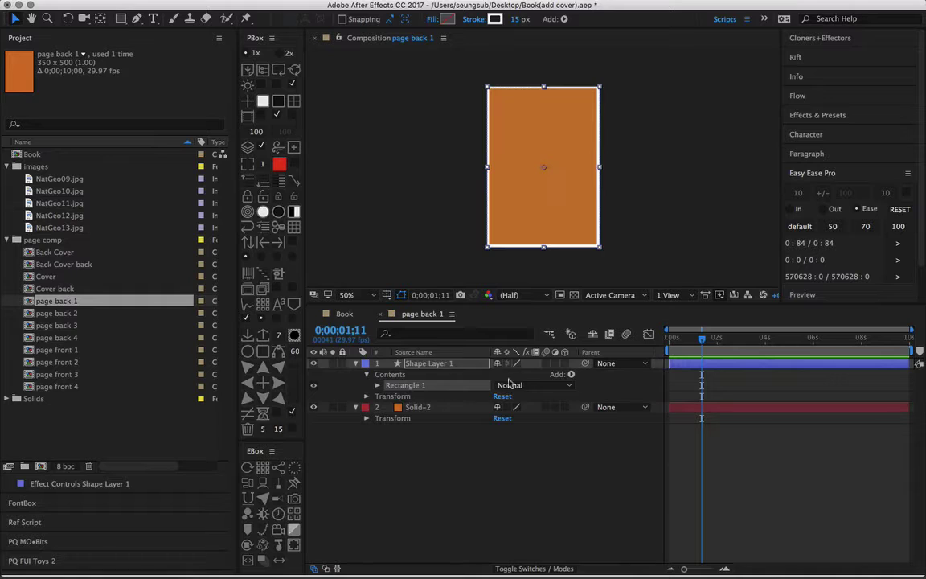
- Give the rectangle a solid teal fill
click(424, 366)
click(432, 22)
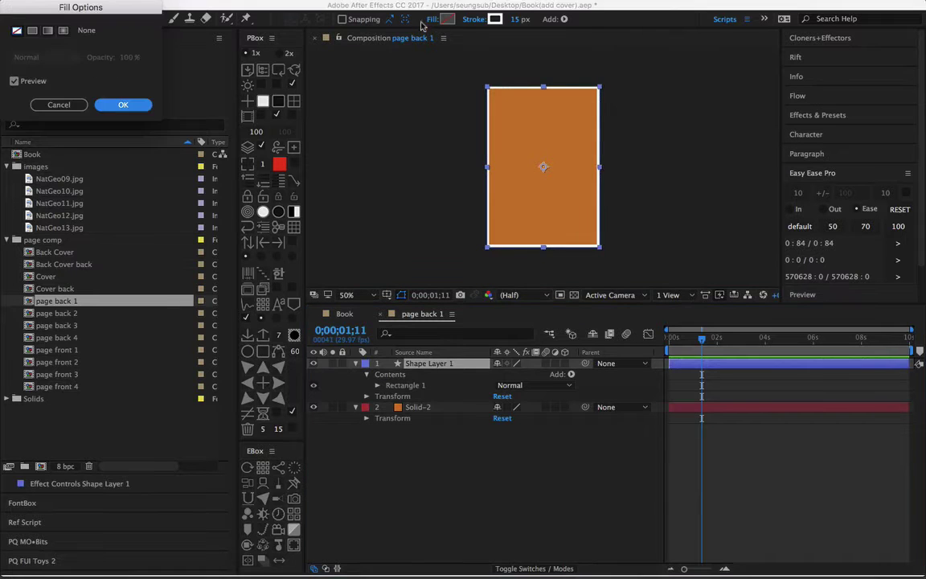
click(33, 30)
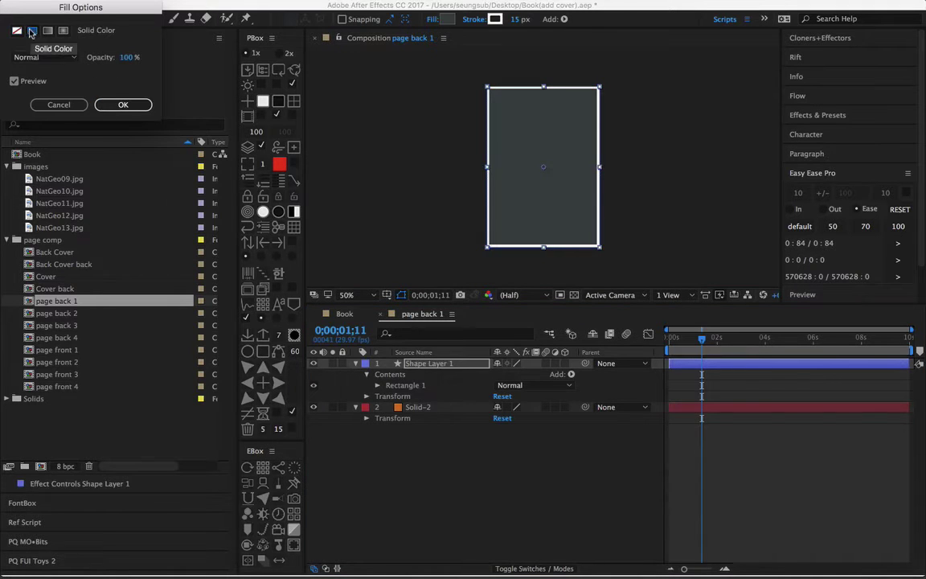
click(119, 105)
click(448, 20)
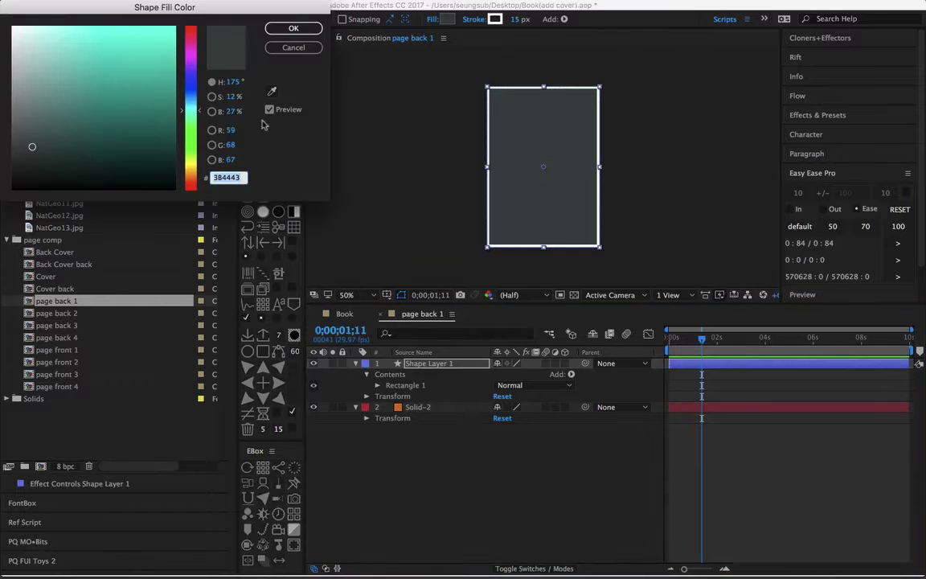
drag(124, 120, 144, 53)
click(293, 29)
click(405, 442)
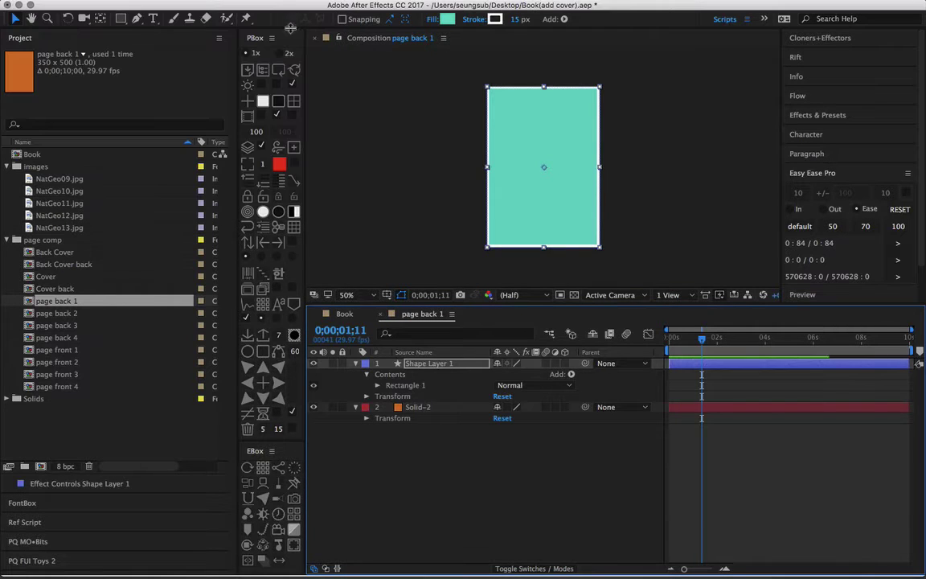
- Close page back 1 and scrub the Book timeline to watch the teal page turn
click(381, 314)
click(737, 339)
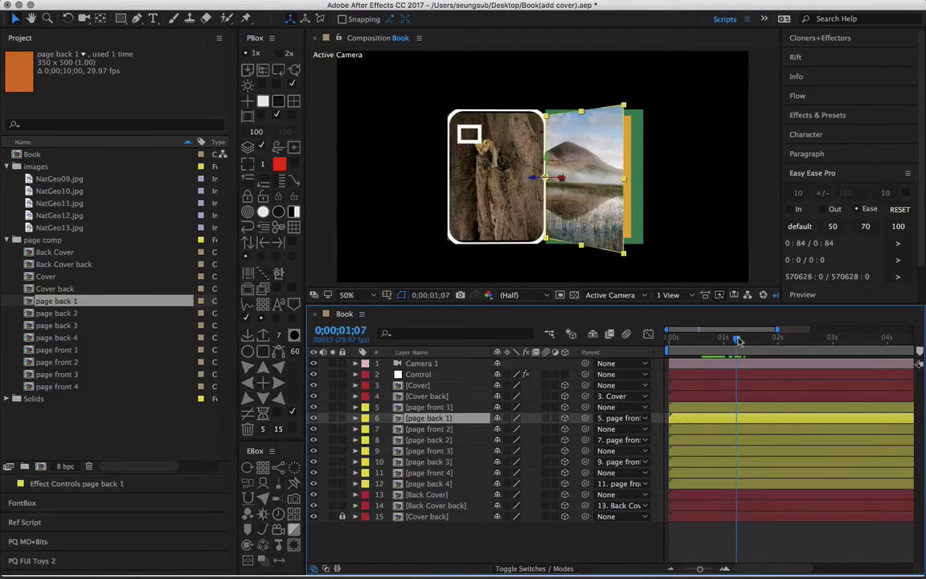
mouse_move(737, 340)
mouse_down()
mouse_move(779, 342)
mouse_move(721, 341)
mouse_move(784, 350)
mouse_up()
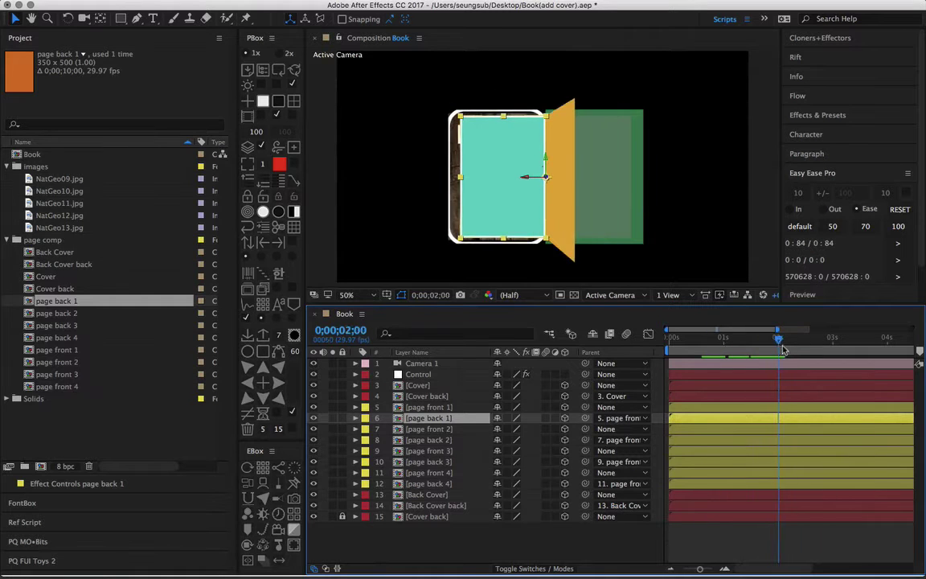
drag(784, 350, 857, 357)
click(439, 495)
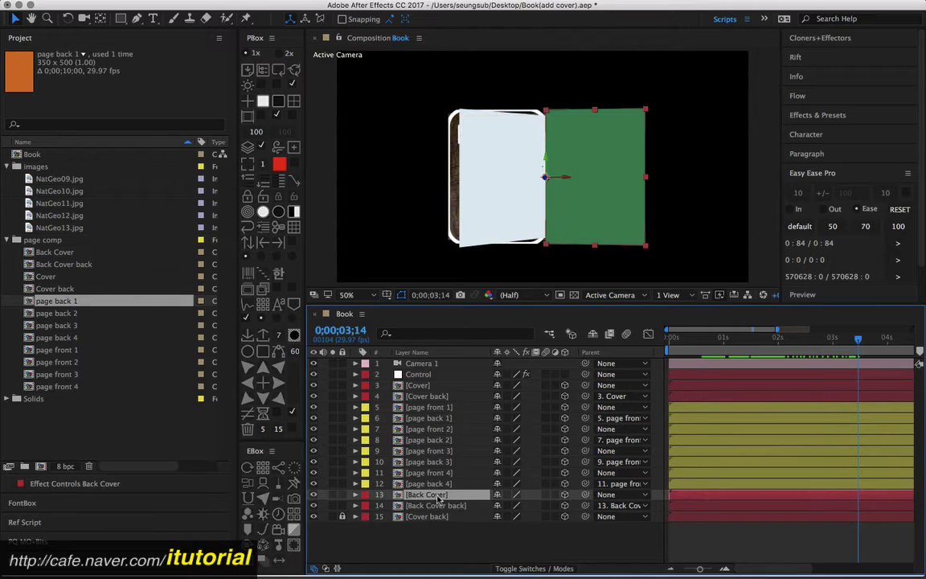
- Open the Back Cover precomp and add NatGeo13.jpg as a layer
double_click(439, 495)
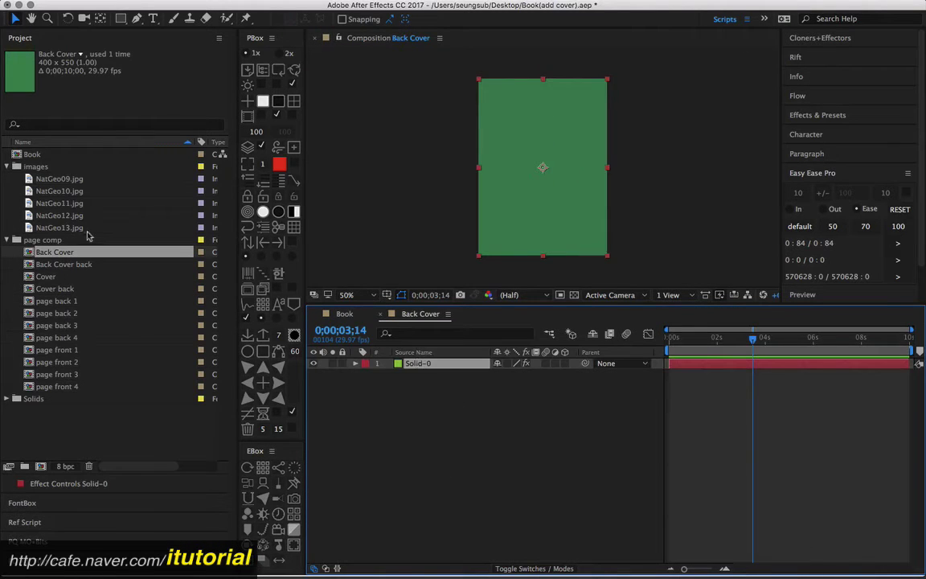
drag(80, 229, 366, 344)
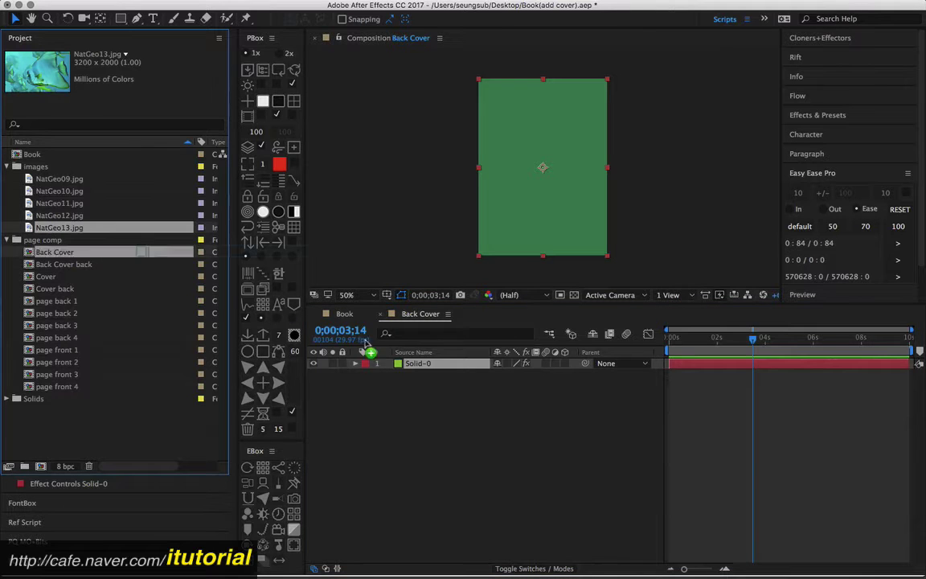
drag(366, 344, 447, 392)
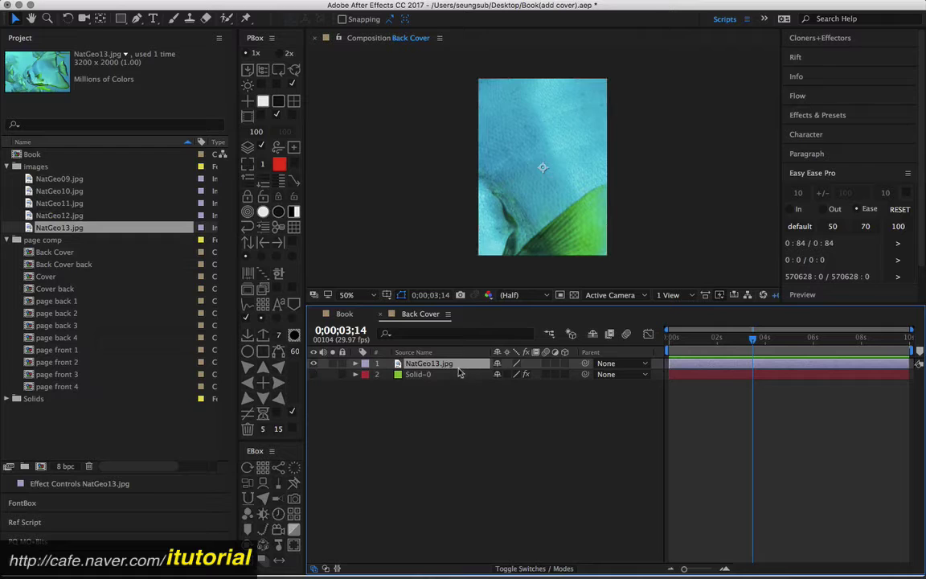
- Scale the fish photo to 30%, shift it right, then preview the Book comp at 4 seconds
click(440, 366)
key(s)
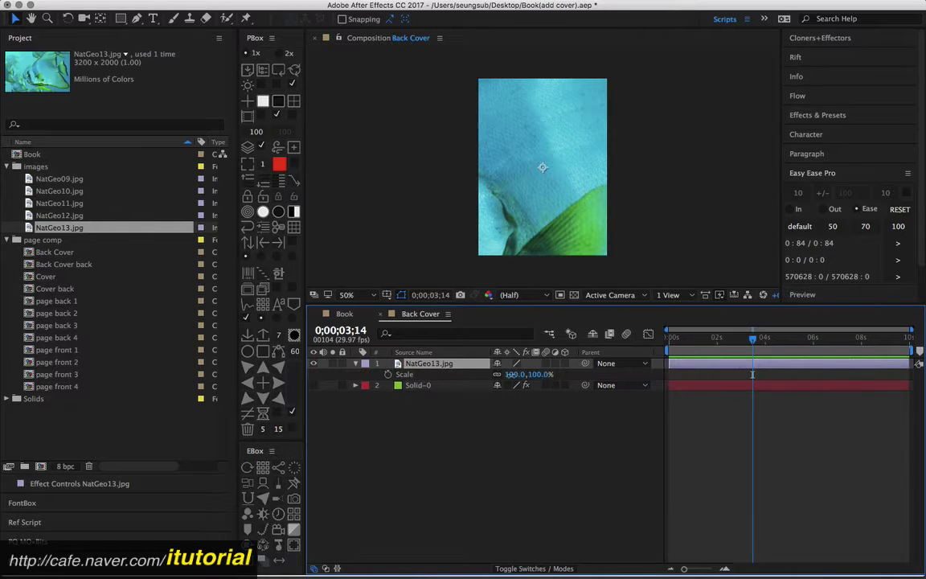
drag(523, 375, 470, 375)
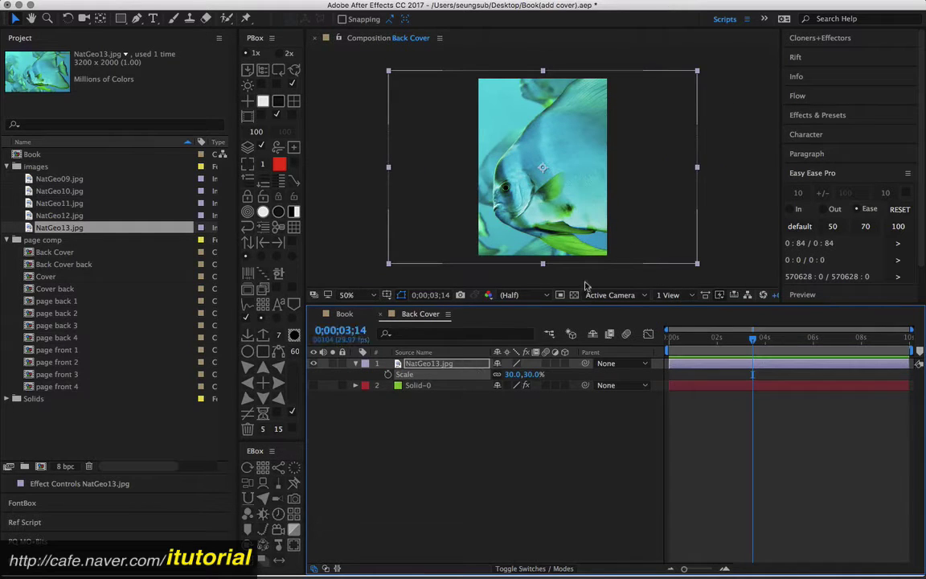
drag(542, 193, 603, 197)
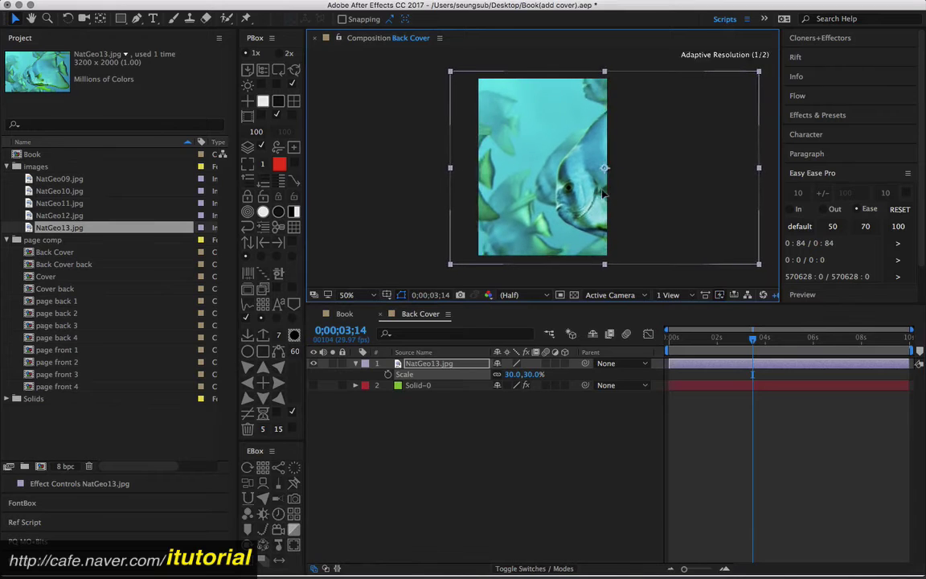
click(382, 315)
drag(856, 342, 882, 341)
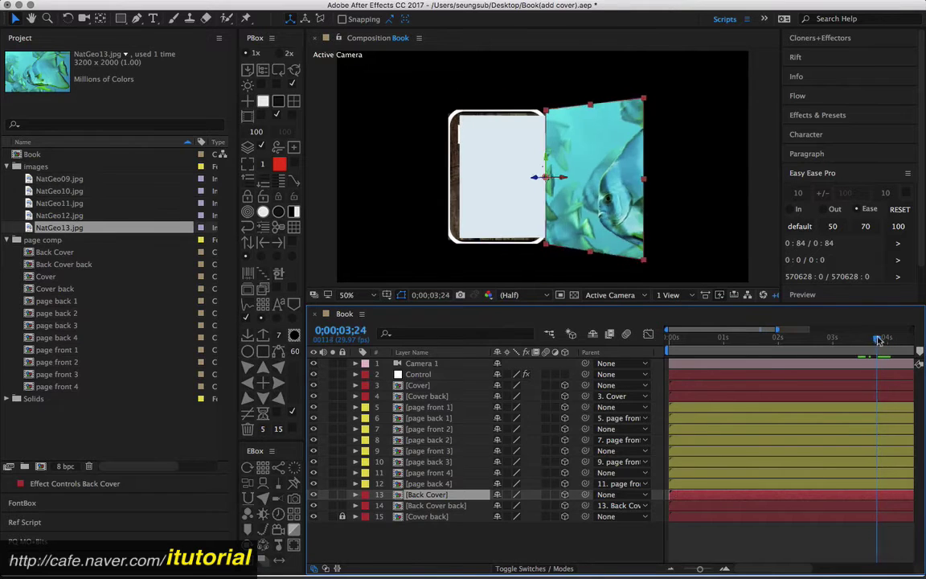
click(452, 506)
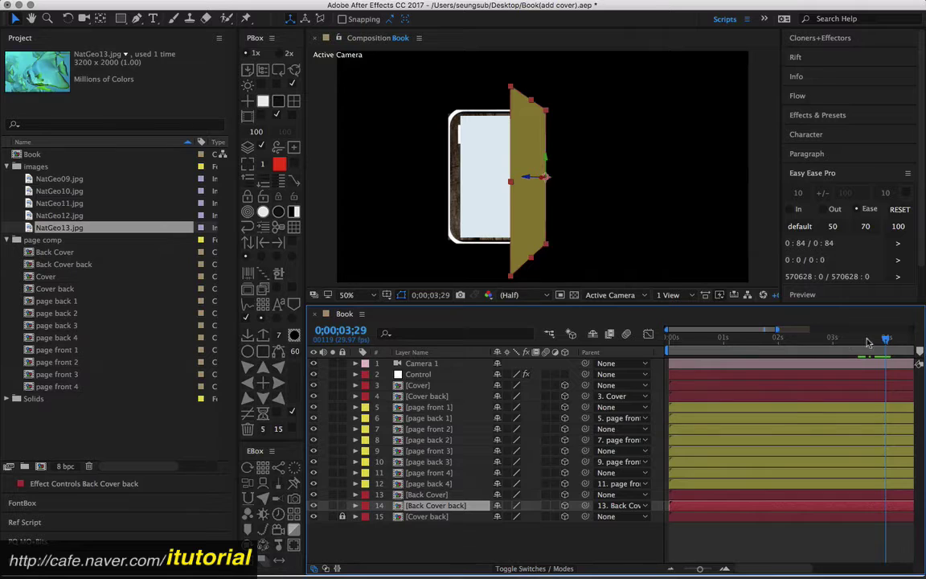
mouse_move(868, 342)
mouse_down()
mouse_move(679, 335)
mouse_move(740, 332)
mouse_up()
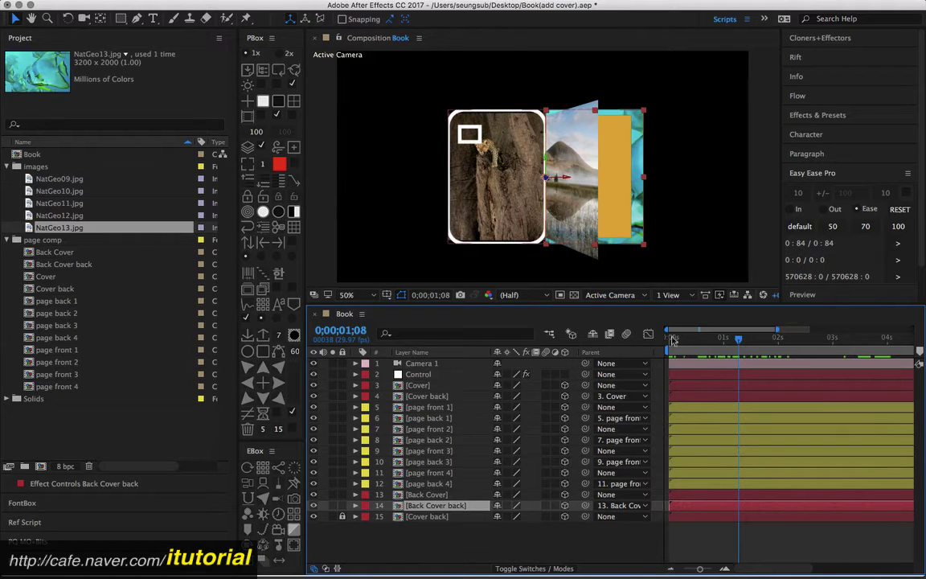
mouse_move(728, 338)
mouse_down()
mouse_move(691, 341)
mouse_move(769, 341)
mouse_up()
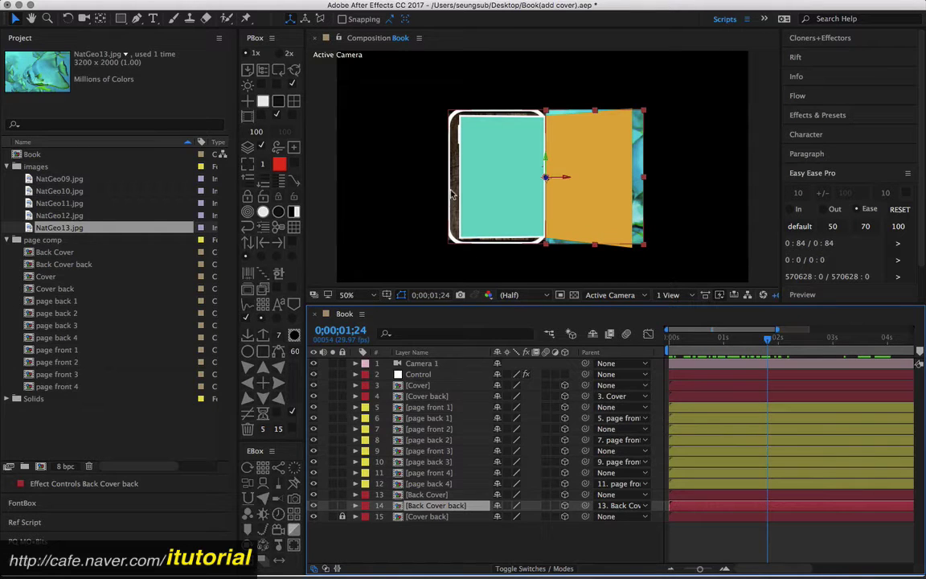
click(422, 386)
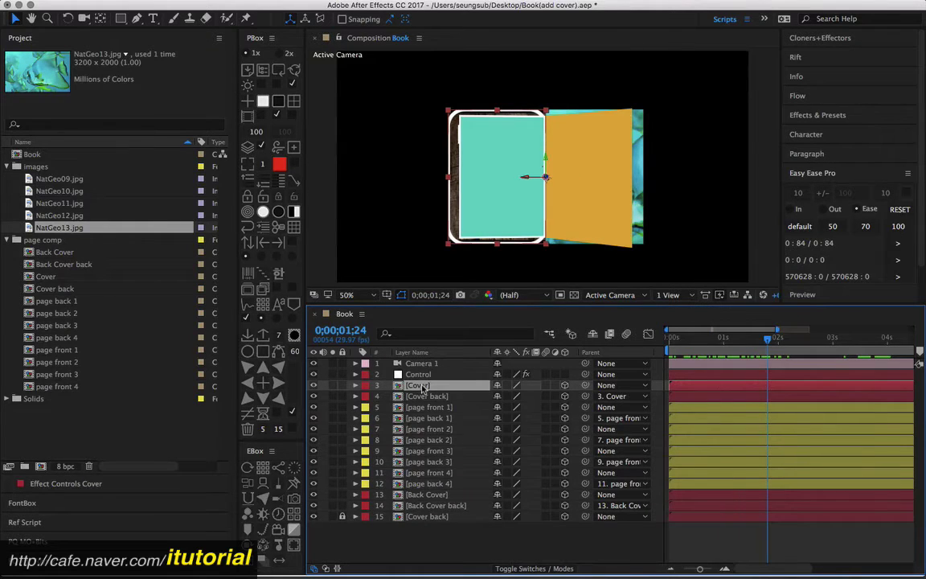
- Set the Cover layer's scale to 96 by 102 percent
key(s)
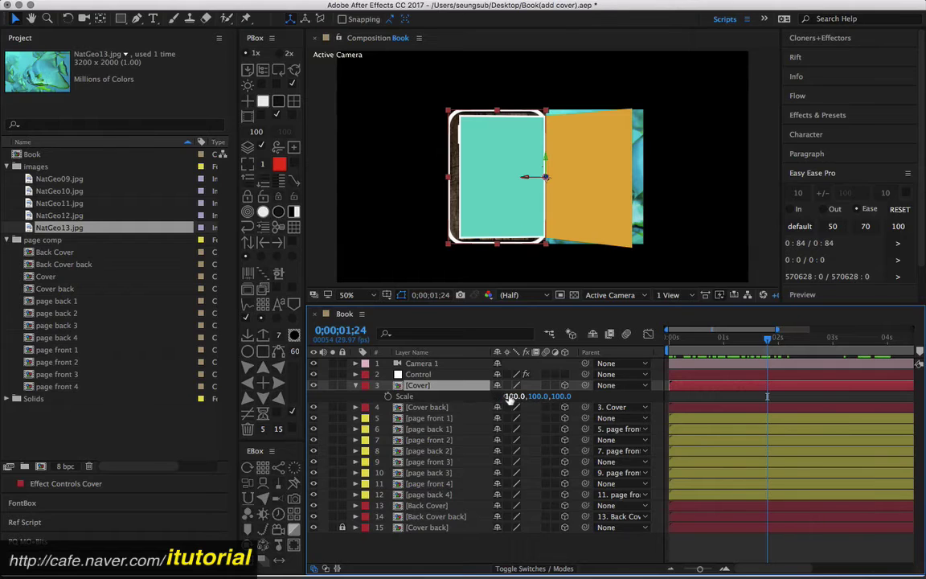
click(514, 396)
text(88)
key(Return)
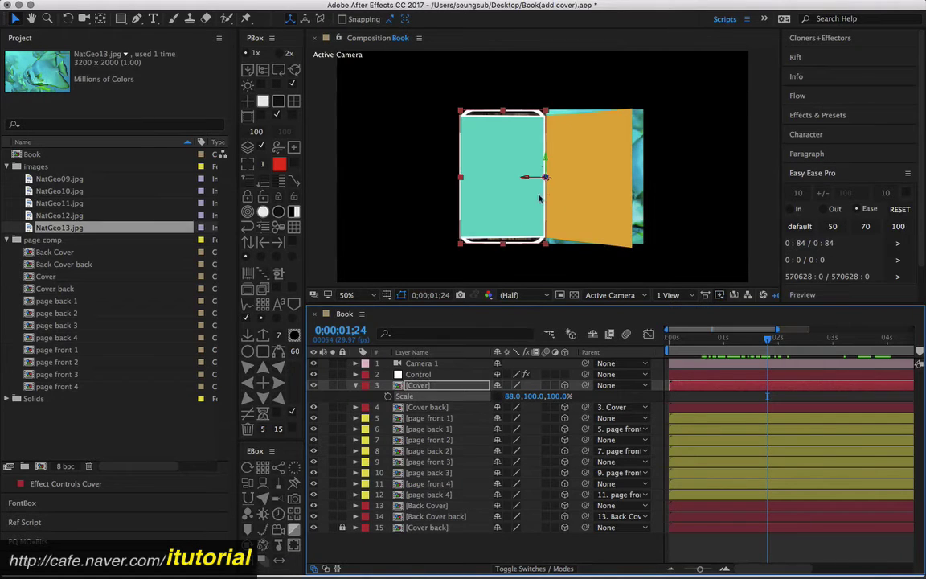
mouse_move(510, 395)
mouse_down()
mouse_move(531, 402)
mouse_move(511, 400)
mouse_up()
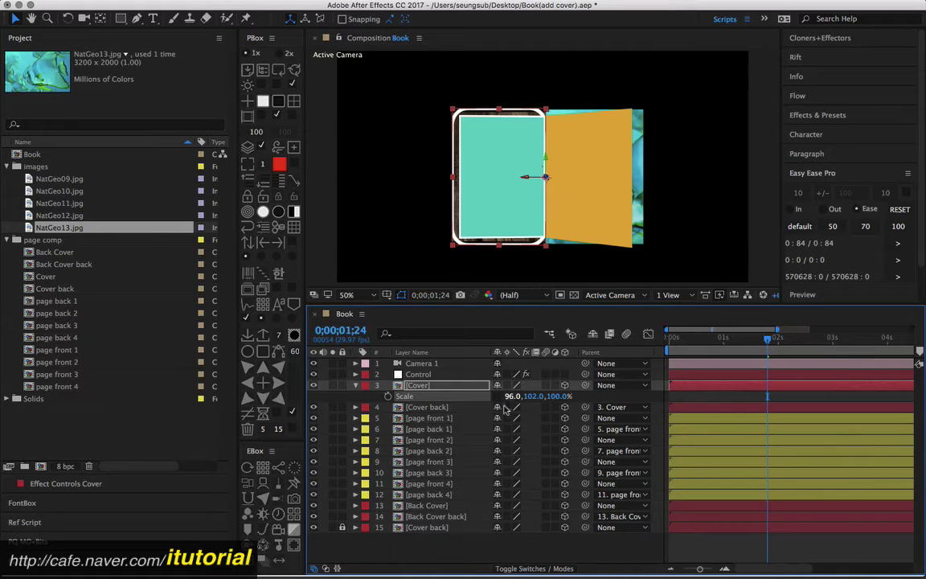
- Set the Back Cover layer's scale to 92 by 98 percent
click(440, 505)
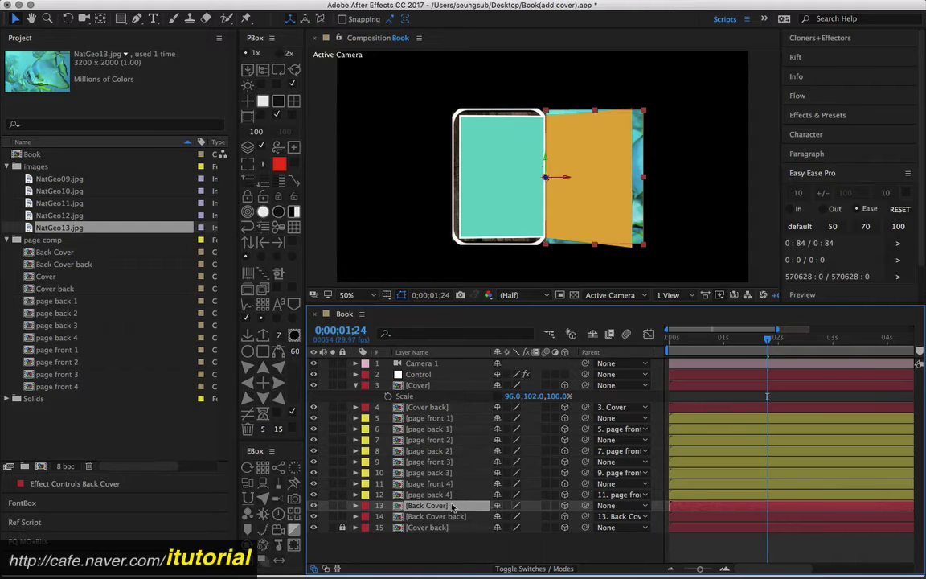
key(s)
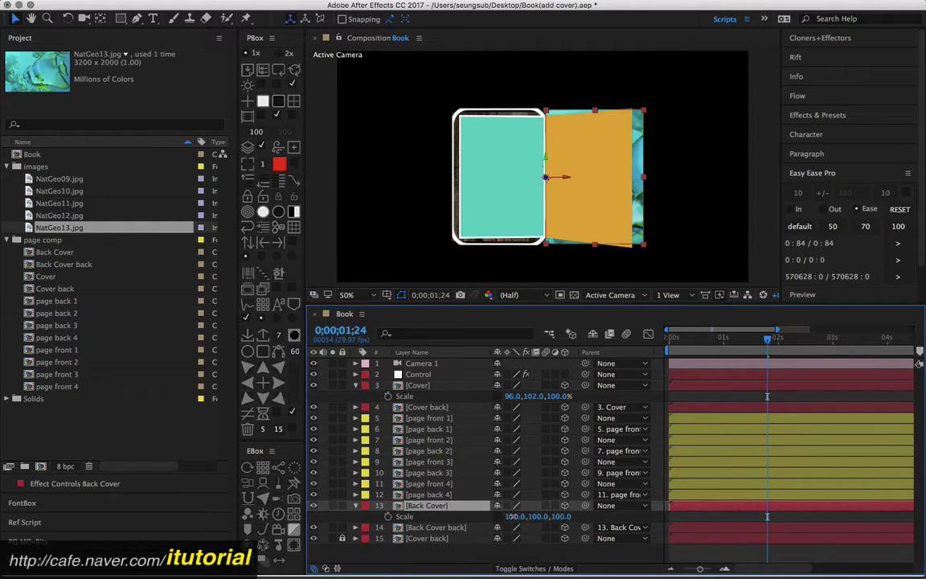
drag(508, 516, 502, 516)
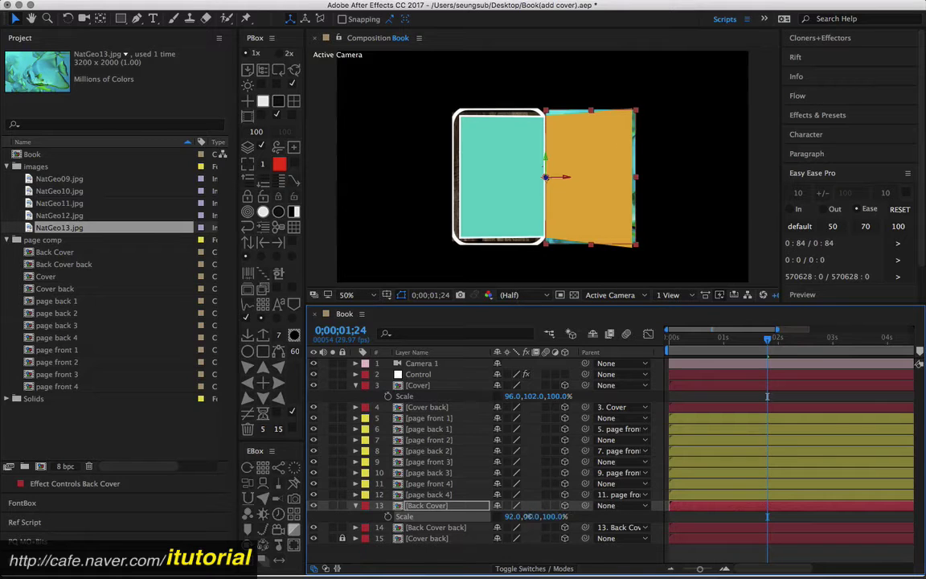
drag(522, 516, 518, 516)
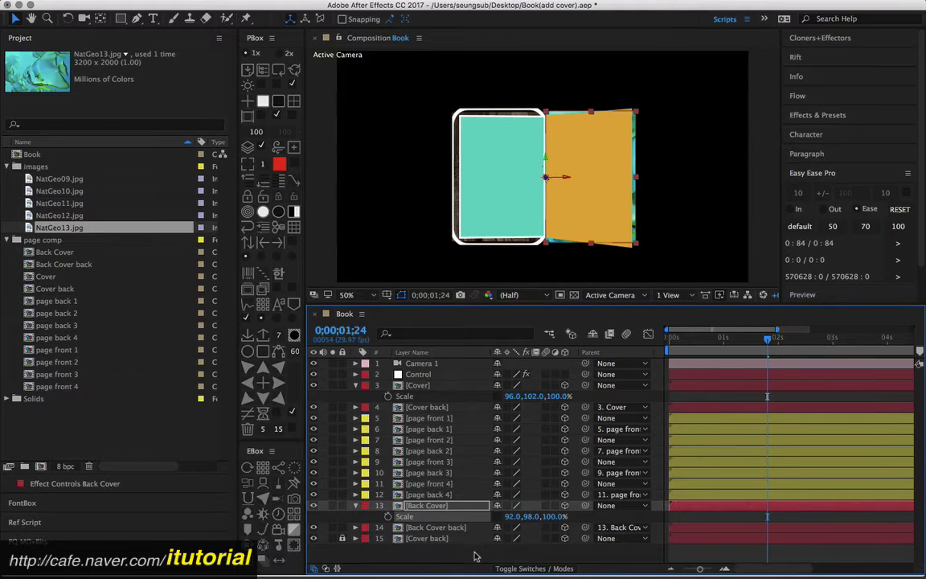
- Scrub from just under one second to about 3 seconds to preview the cover and page turning
click(710, 339)
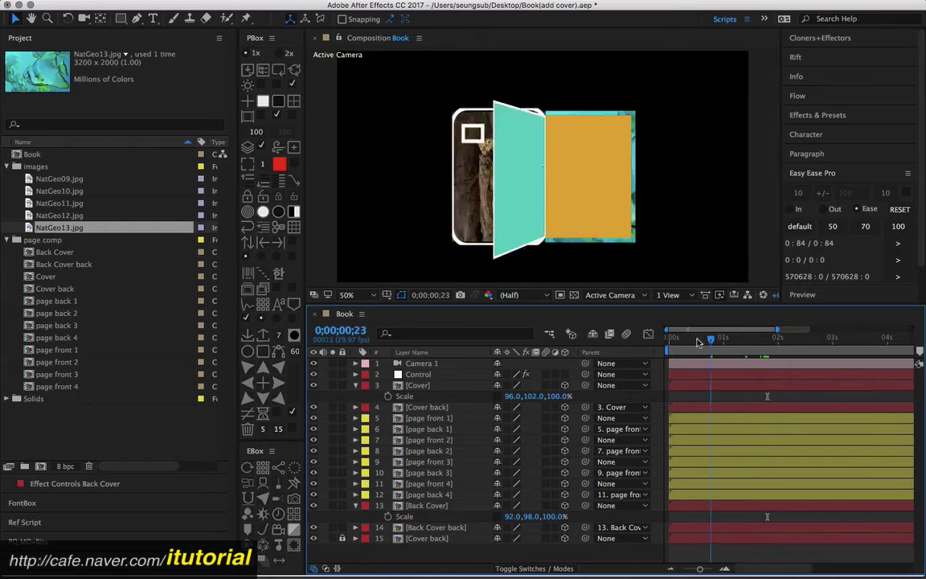
drag(697, 343, 846, 336)
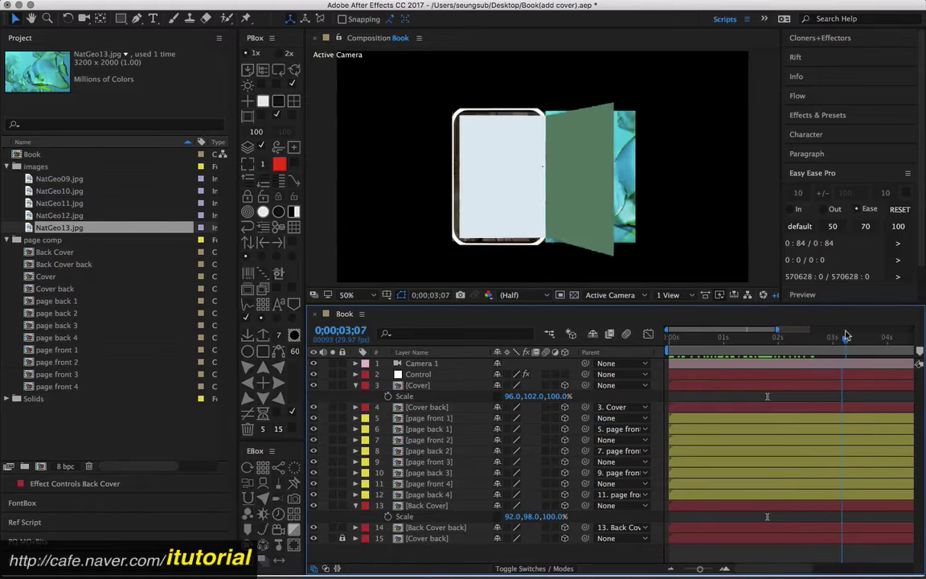
drag(845, 336, 841, 336)
click(444, 484)
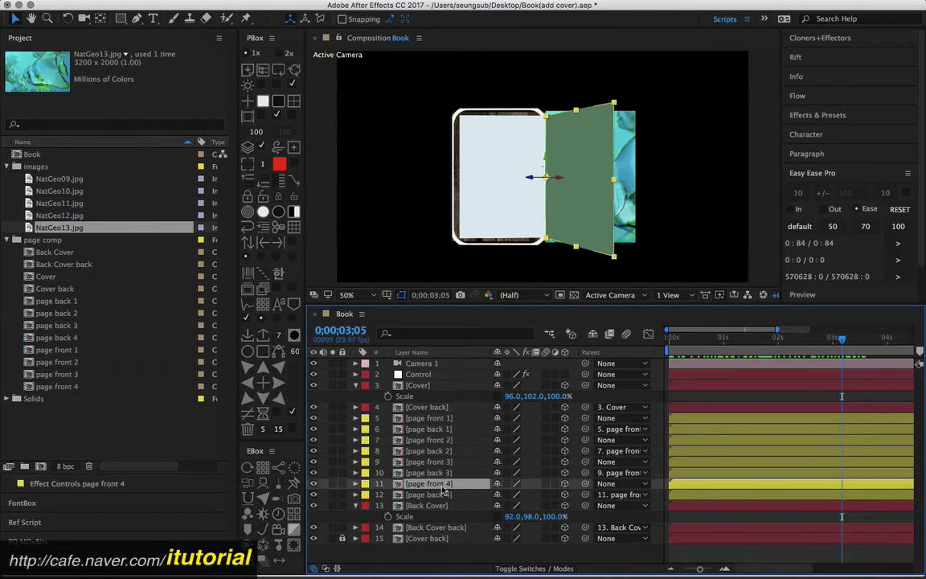
- Add NatGeo11.jpg to page front 4 at 28% scale, shifted right
double_click(440, 488)
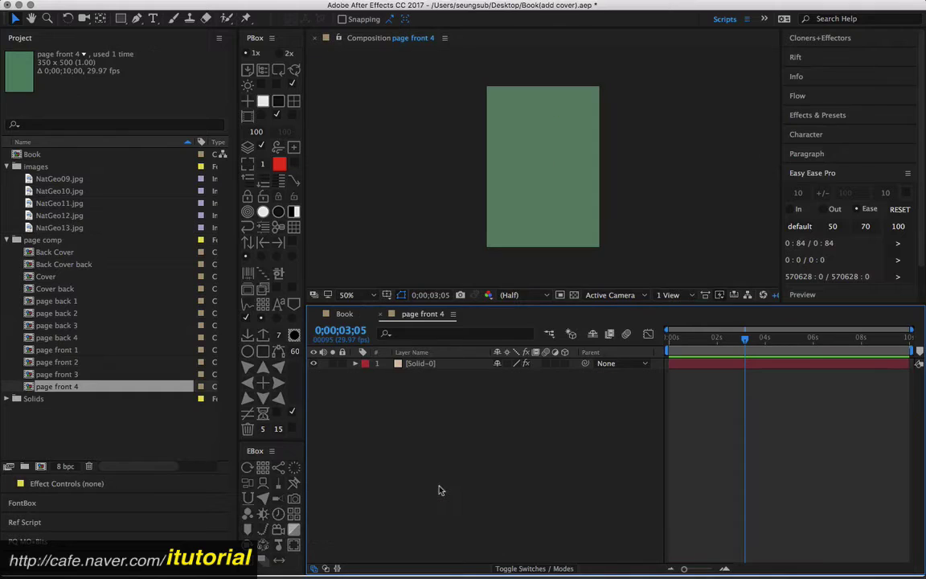
click(418, 365)
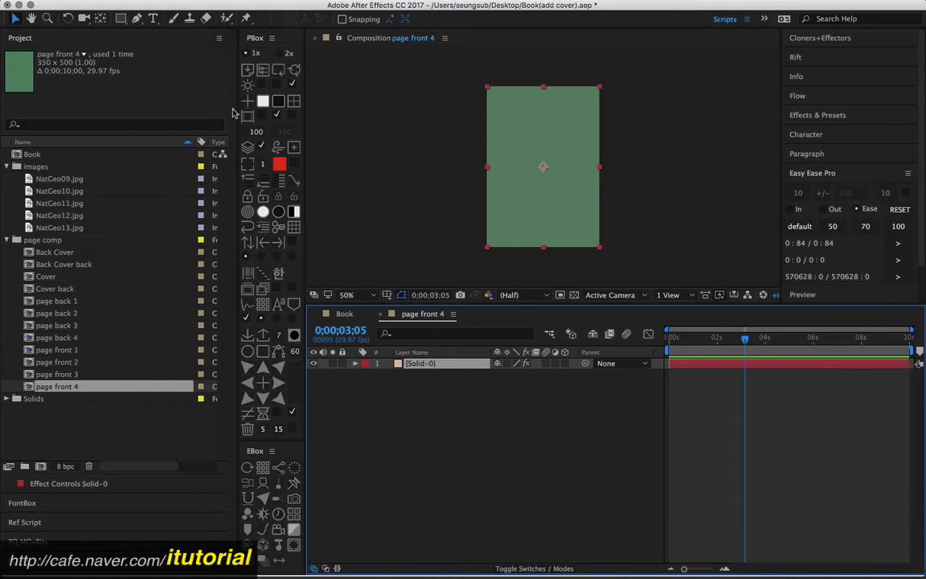
mouse_move(56, 204)
mouse_down()
mouse_move(371, 346)
mouse_move(402, 371)
mouse_up()
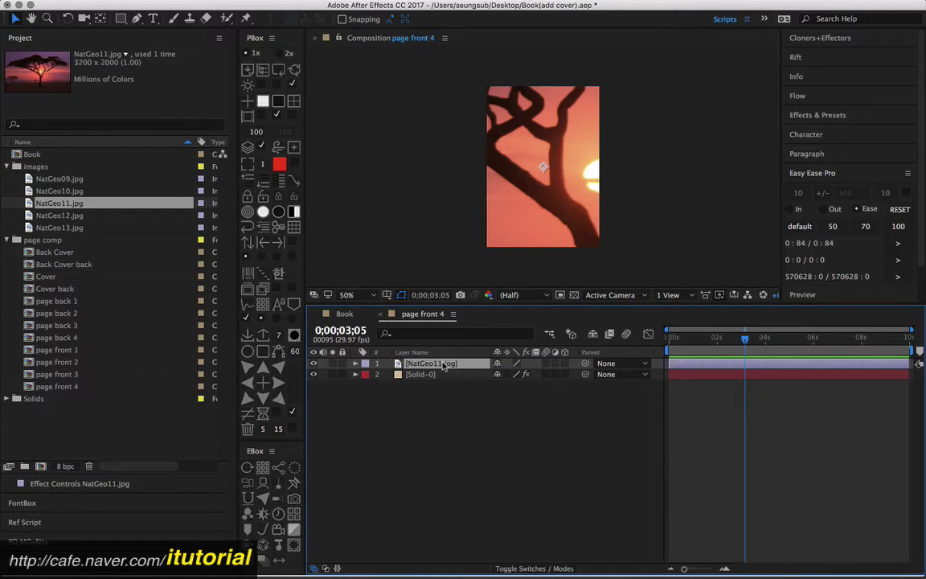
key(s)
mouse_move(519, 374)
mouse_down()
mouse_move(462, 372)
mouse_move(512, 328)
mouse_up()
drag(567, 178, 602, 178)
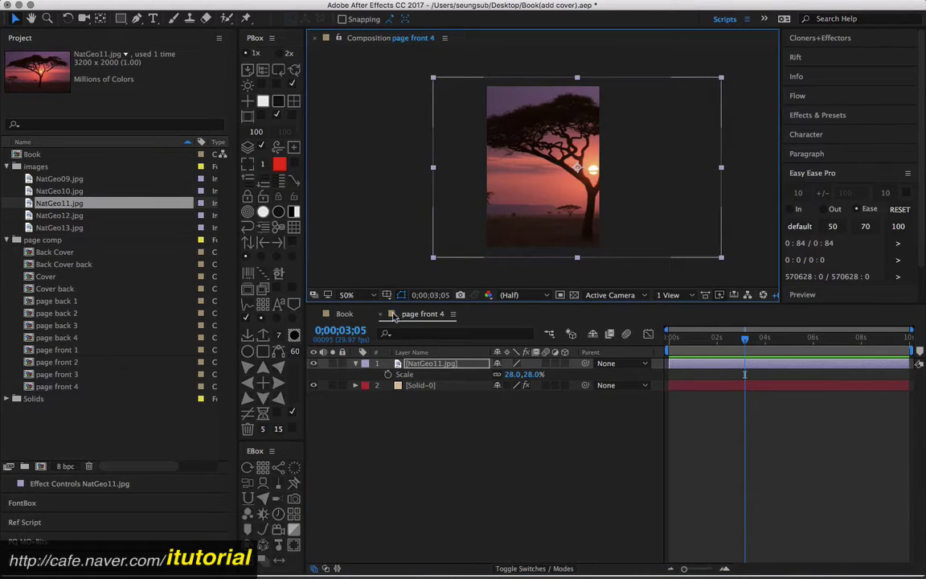
- Close page front 4, preview the page flip, and open page back 4
click(380, 314)
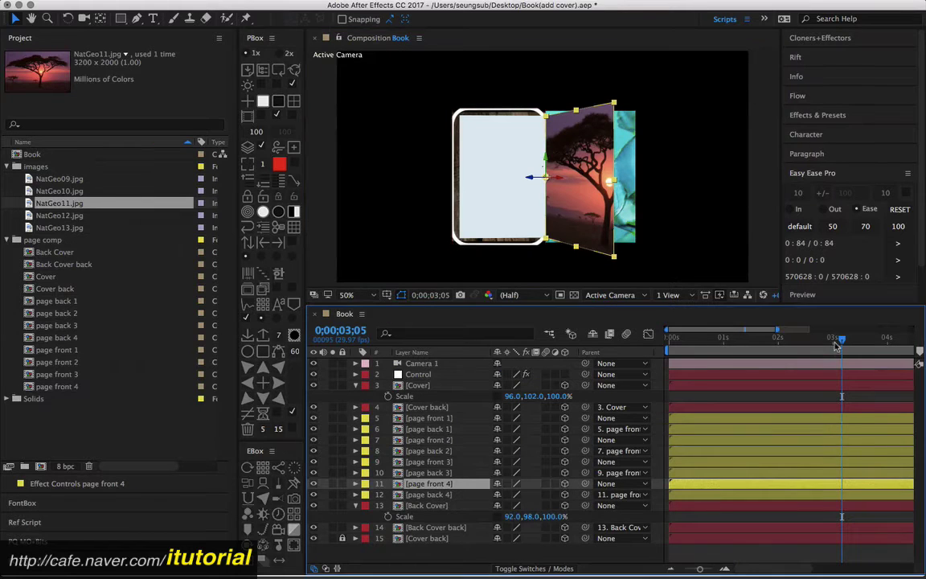
drag(836, 346, 854, 344)
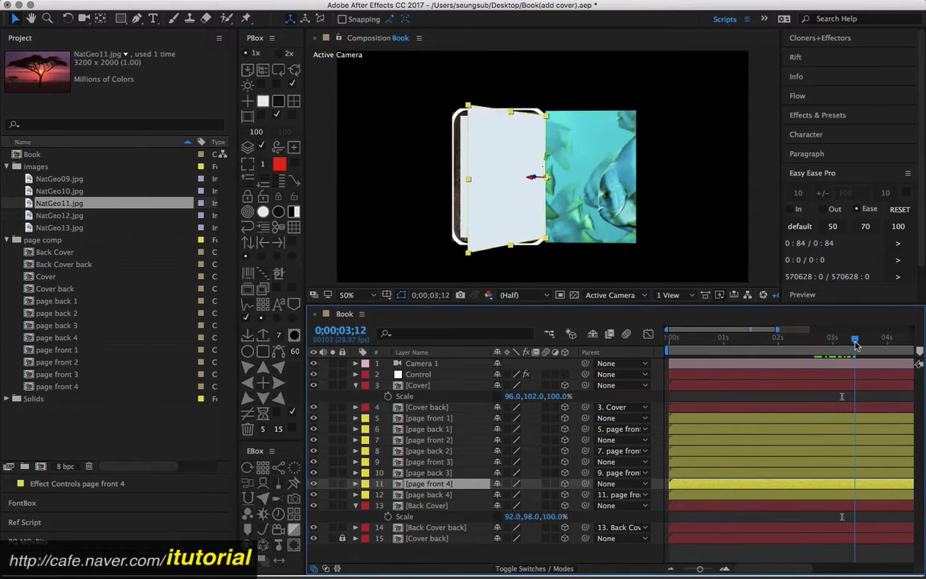
double_click(437, 495)
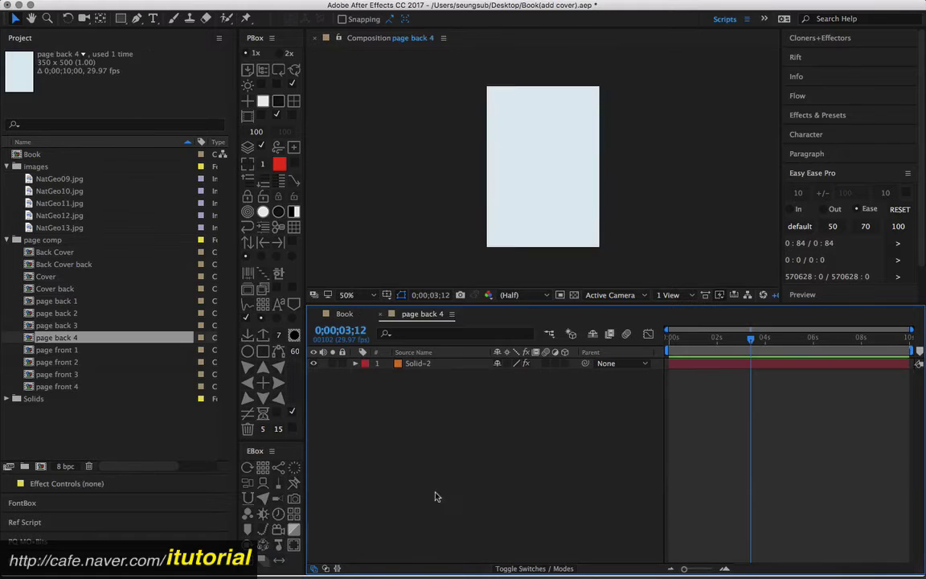
click(424, 365)
click(70, 218)
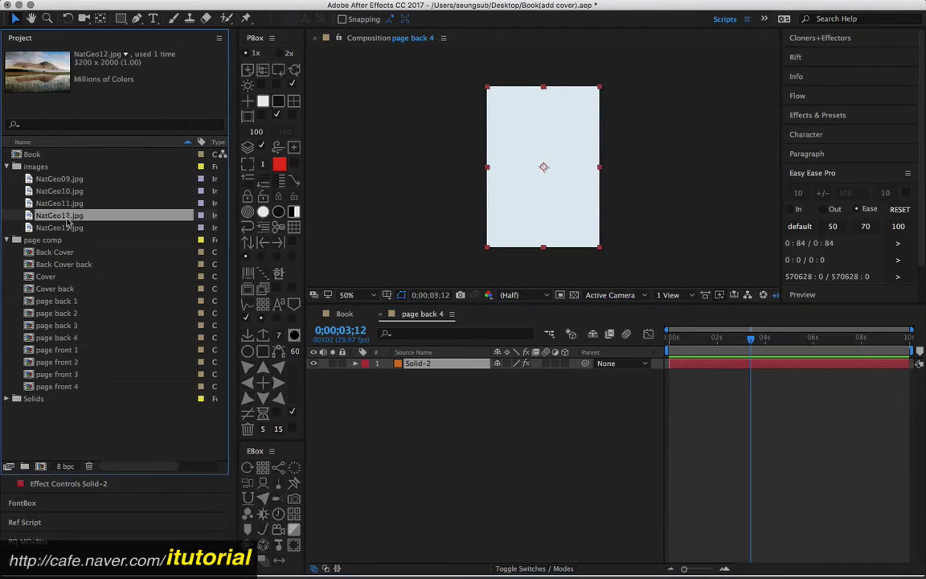
click(50, 192)
click(55, 227)
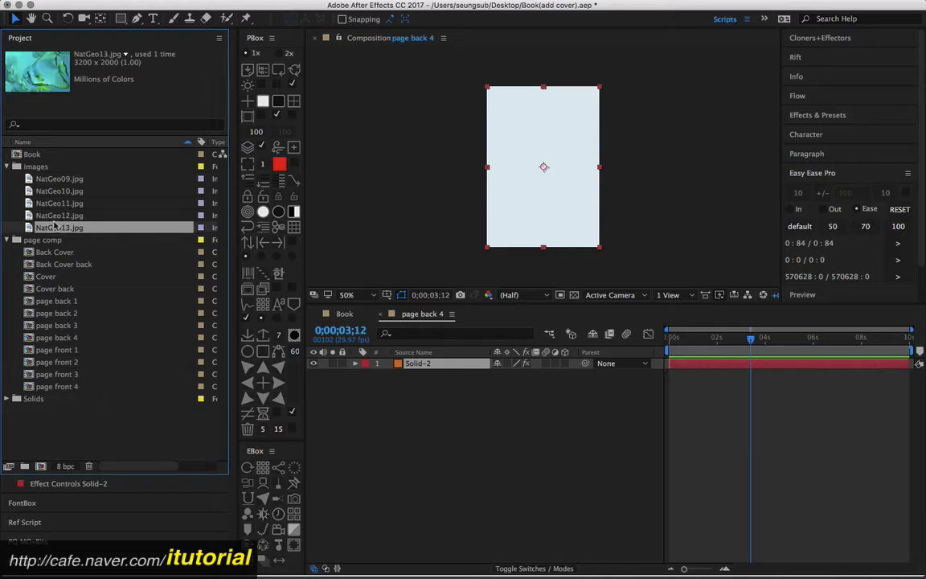
click(58, 204)
click(58, 191)
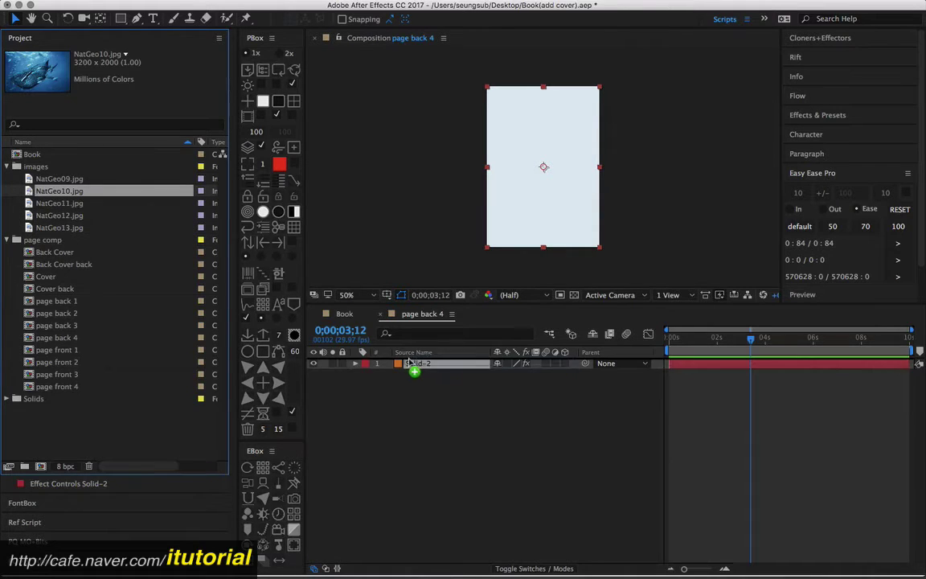
drag(30, 193, 414, 371)
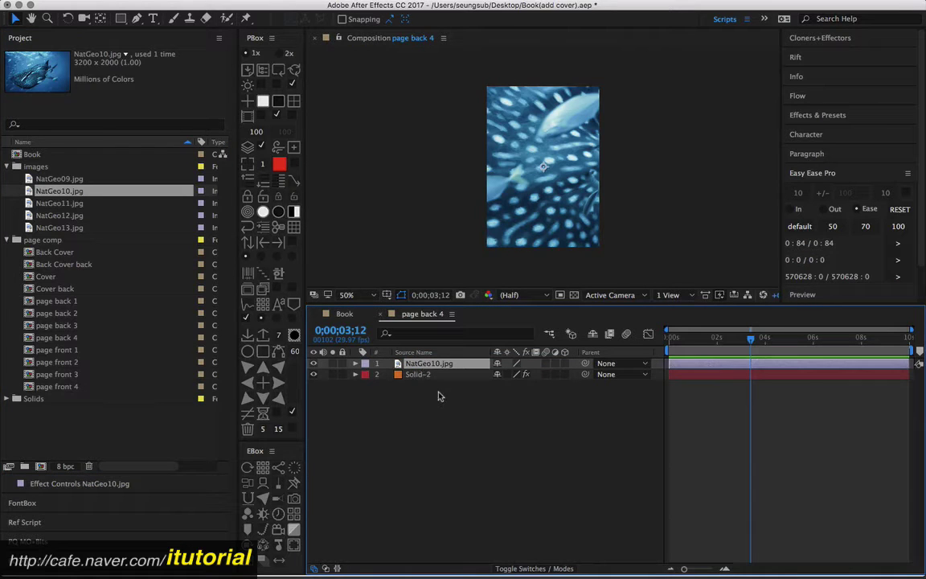
key(s)
drag(520, 374, 467, 378)
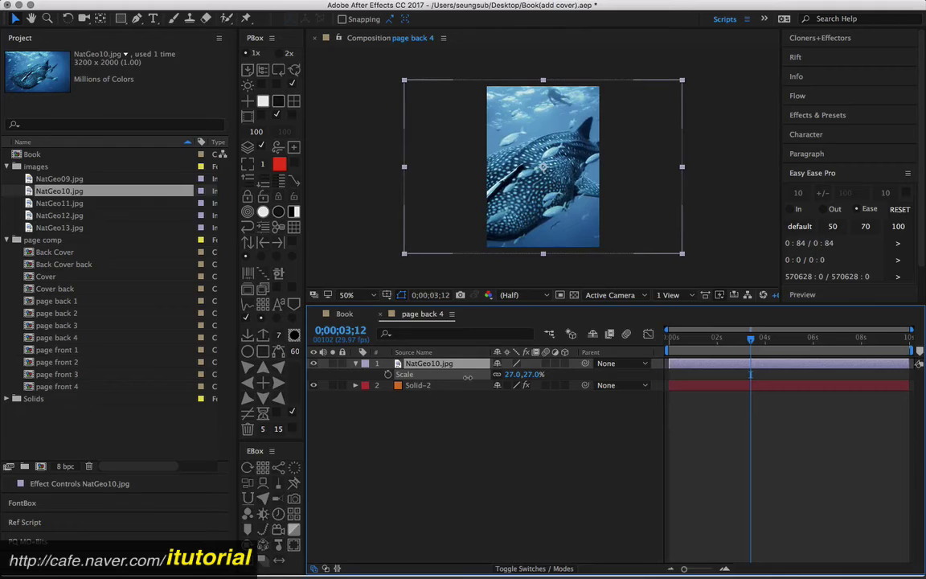
drag(549, 174, 584, 175)
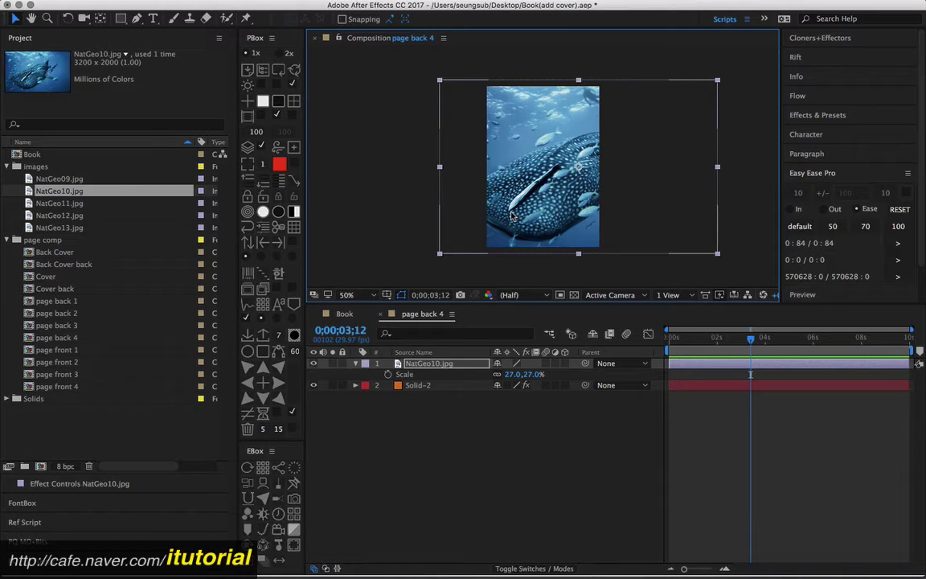
click(344, 314)
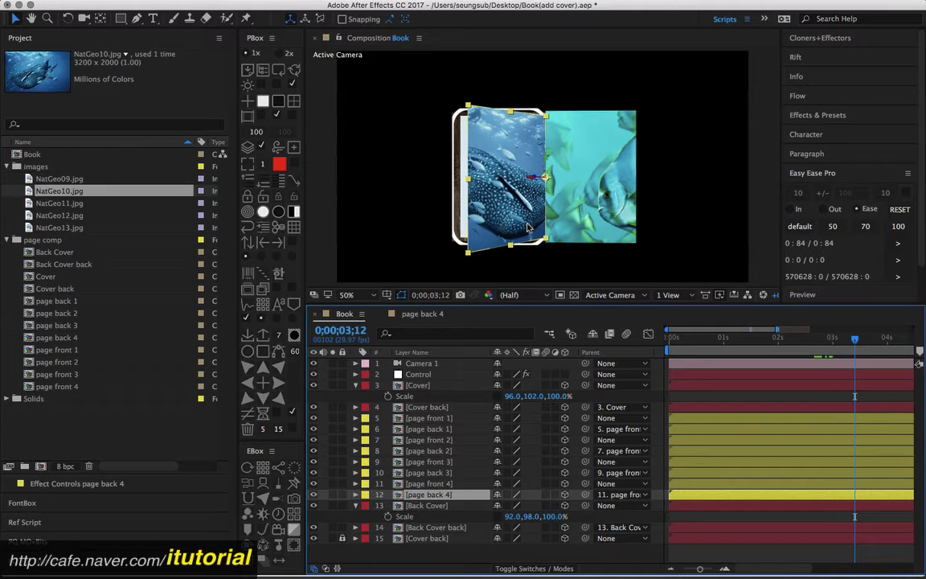
click(420, 315)
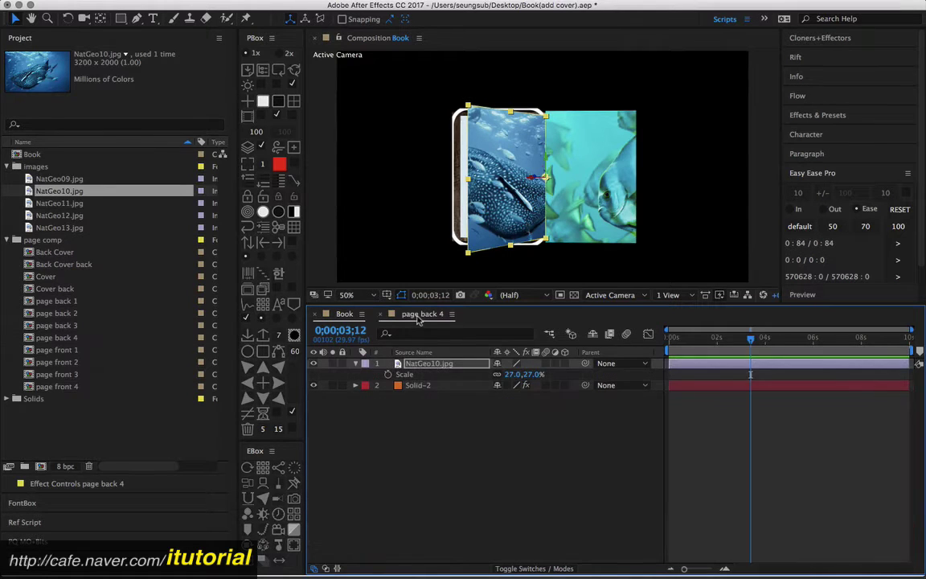
click(511, 376)
text(-27)
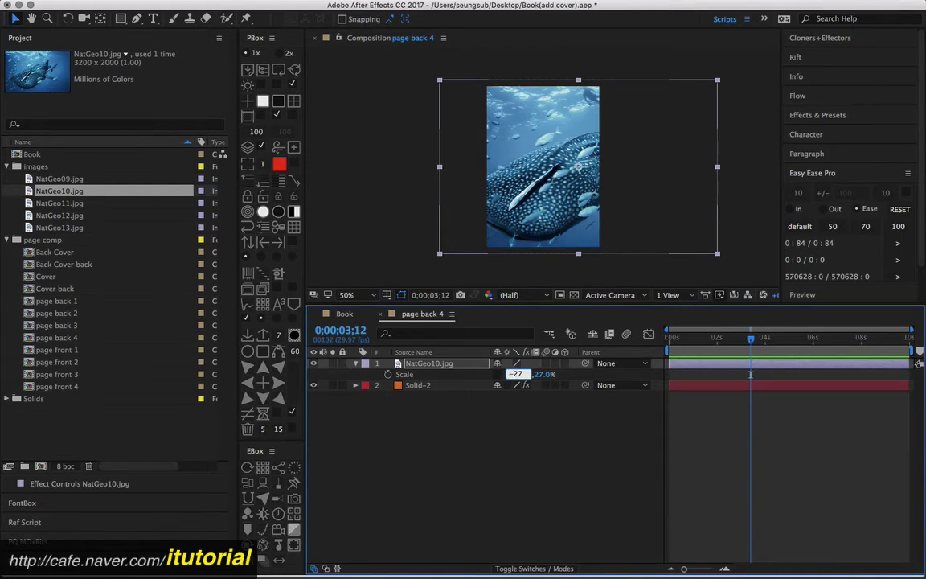
key(Return)
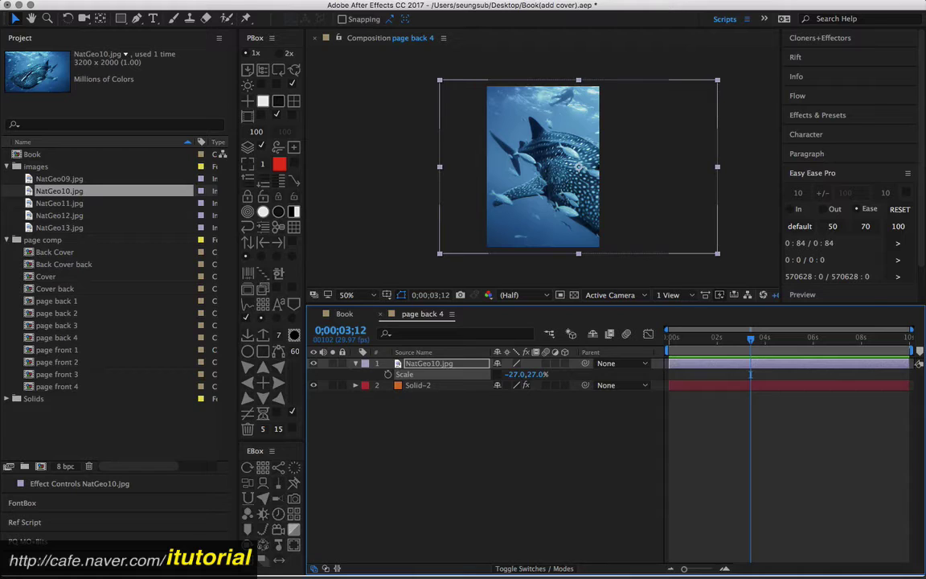
key(super+z)
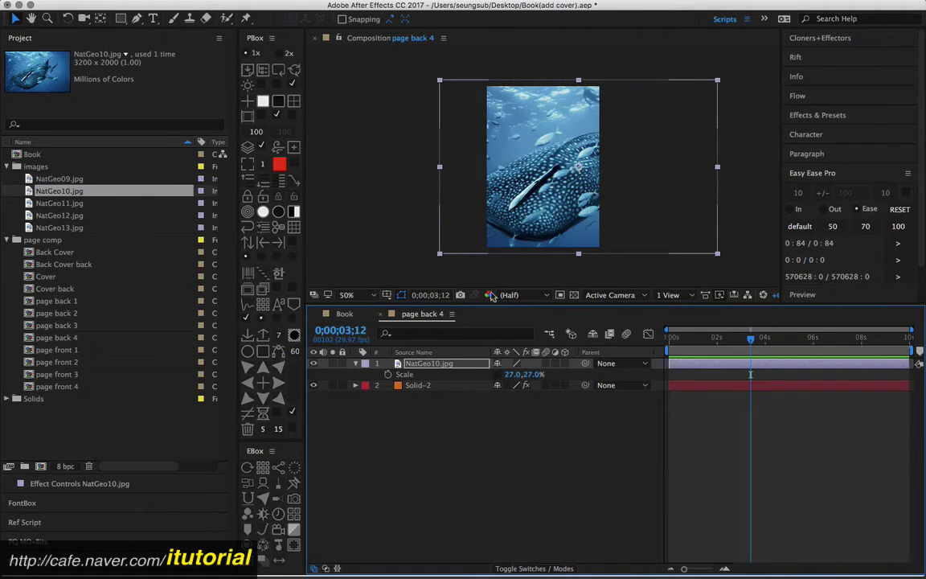
click(395, 414)
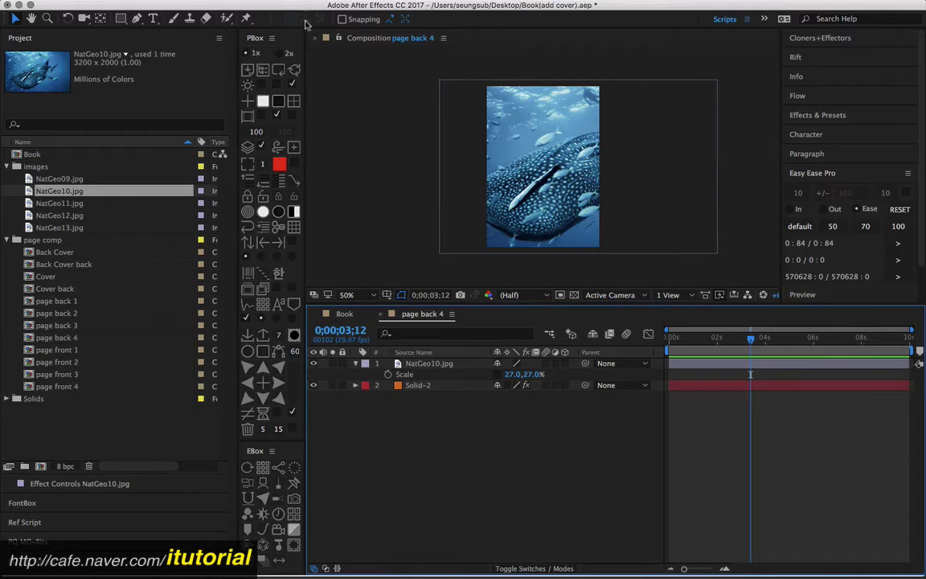
- Add an adjustment layer with the Transform effect to page back 4
click(248, 7)
mouse_move(394, 22)
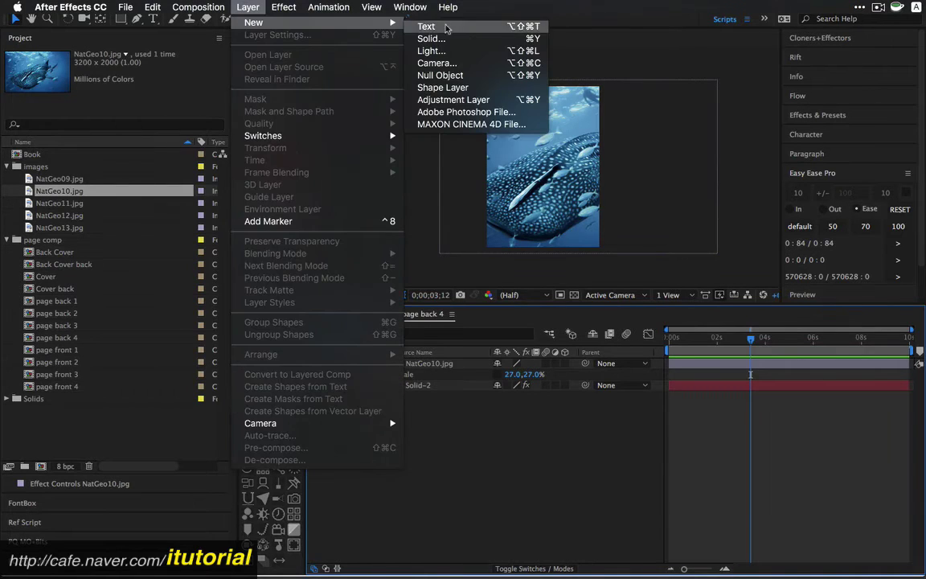
click(450, 100)
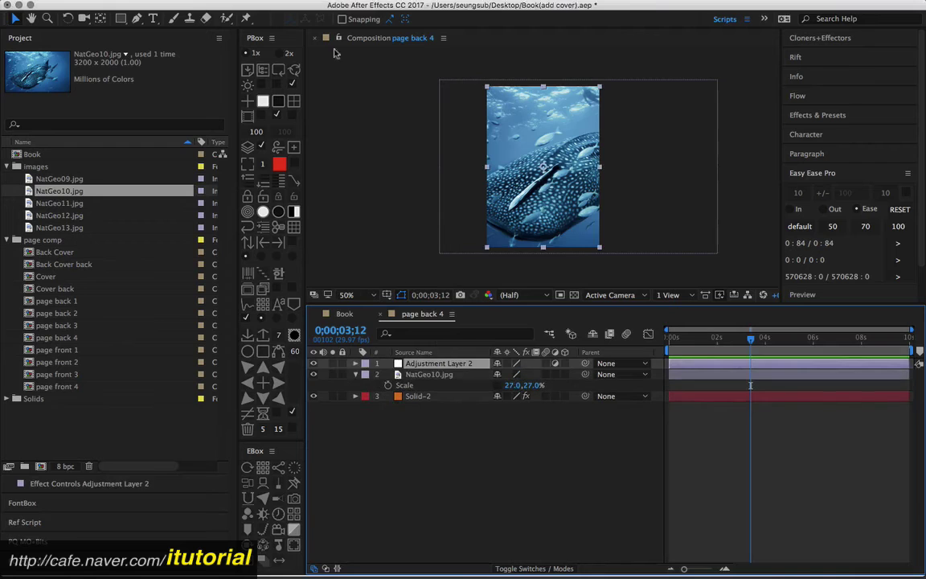
click(283, 6)
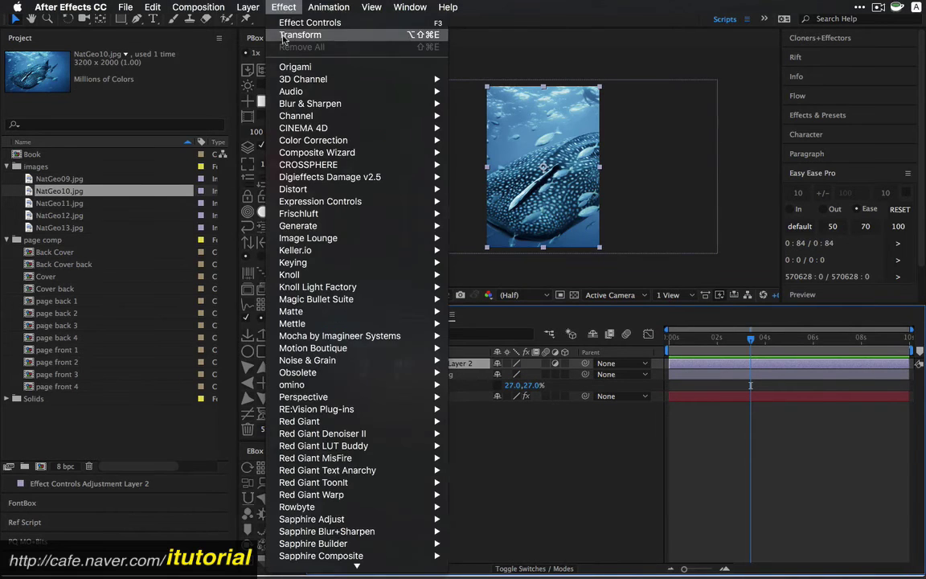
click(309, 35)
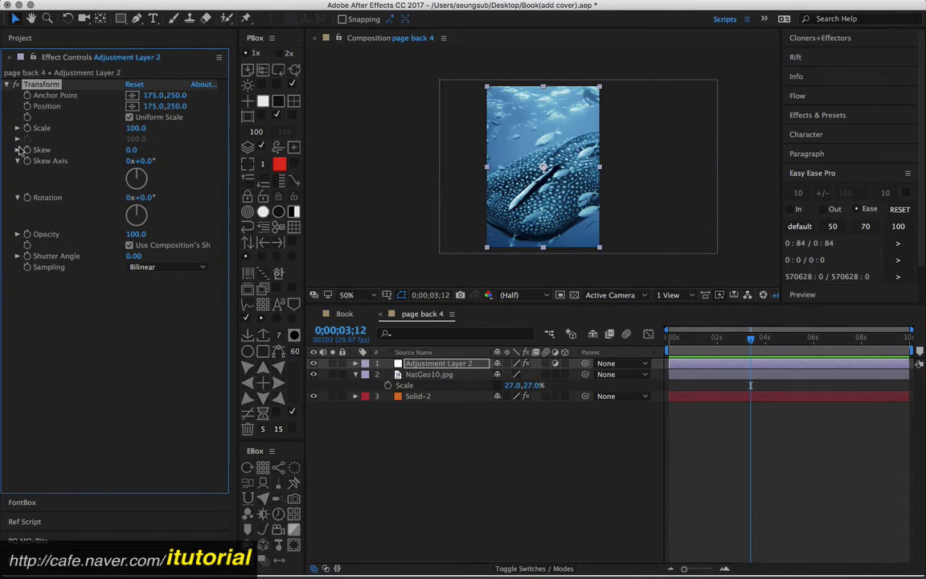
- Set non-uniform Transform Scale Width to -100 to mirror the whale shark, then return to Book
click(17, 129)
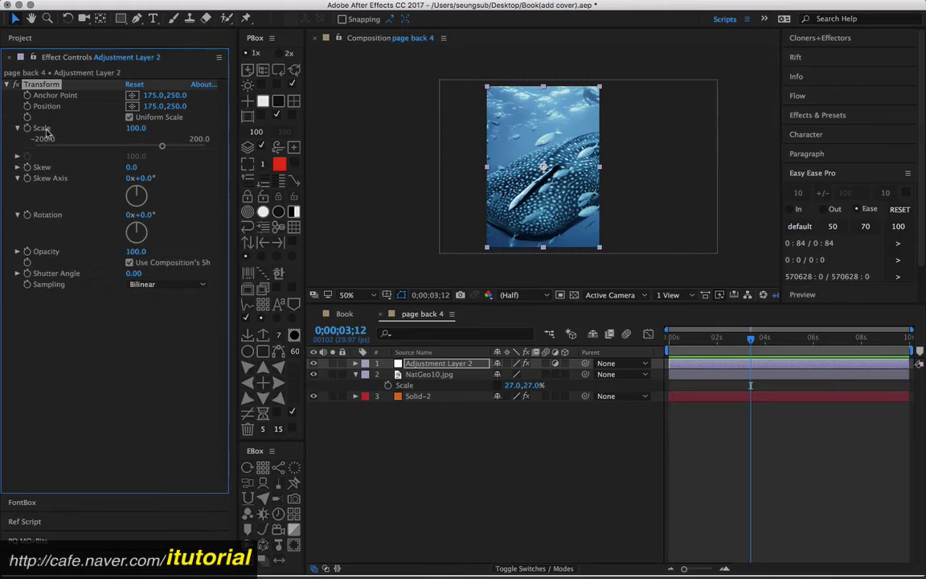
click(130, 117)
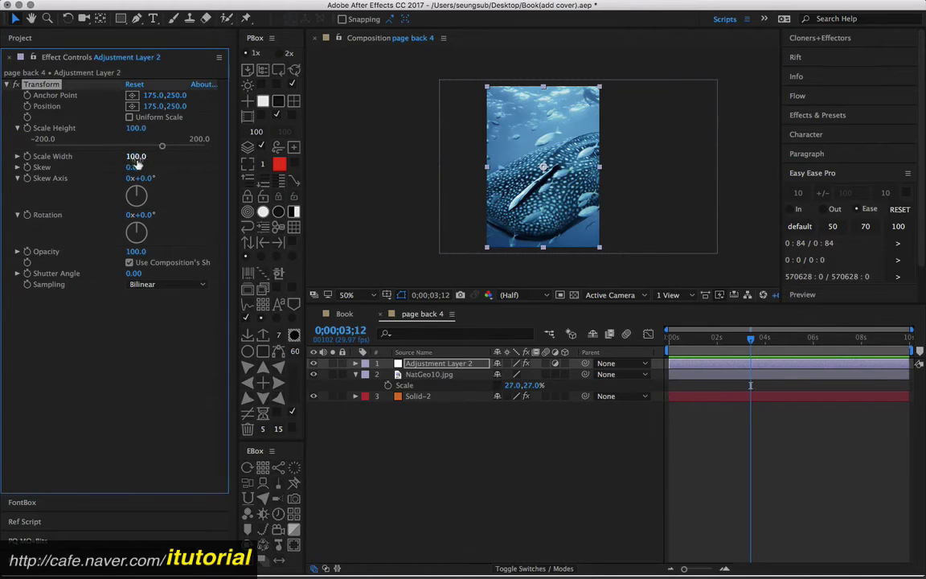
click(134, 159)
text(-100)
click(140, 325)
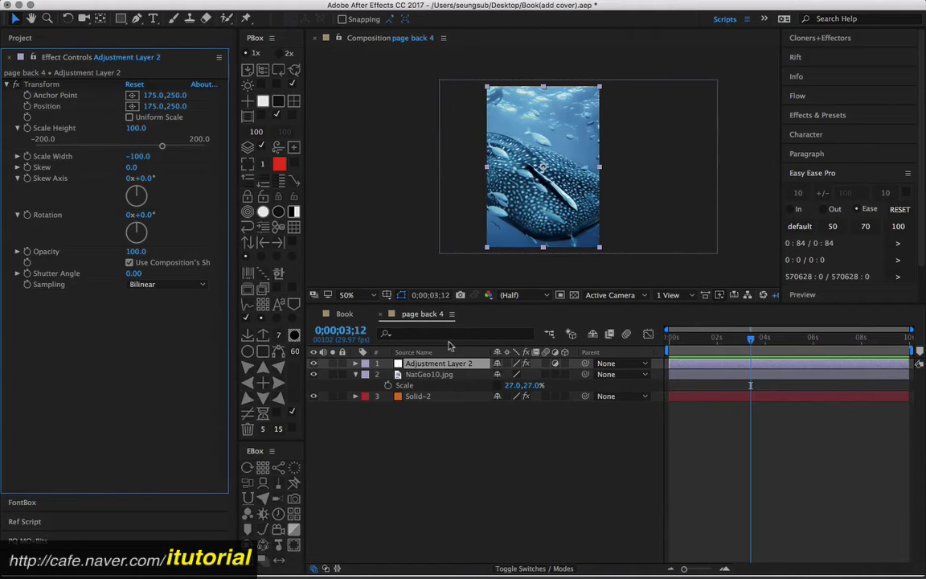
click(344, 313)
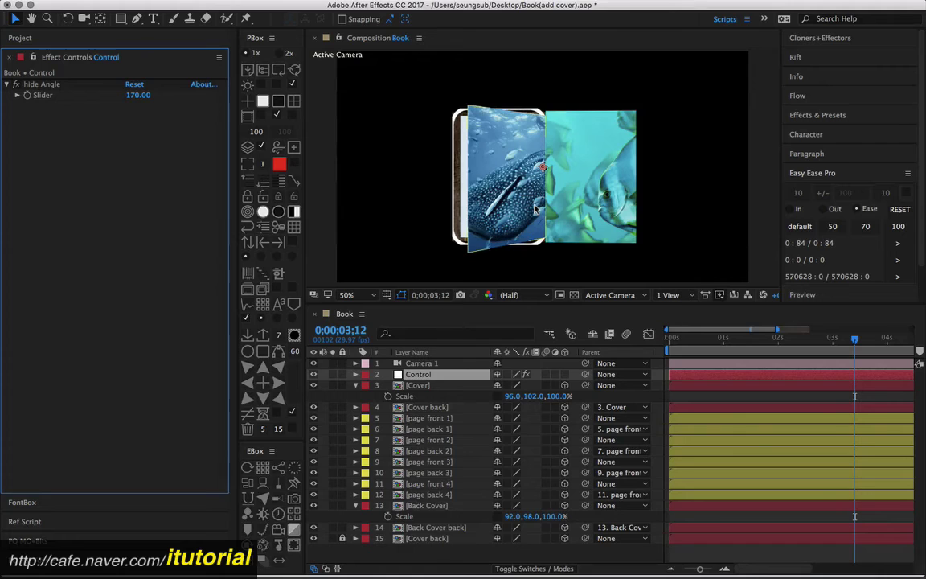
- Collapse the Cover and Back Cover layer properties and scrub back to about 1;20 mid-turn
mouse_move(767, 338)
mouse_down()
mouse_move(701, 345)
mouse_move(825, 339)
mouse_move(756, 347)
mouse_move(773, 339)
mouse_up()
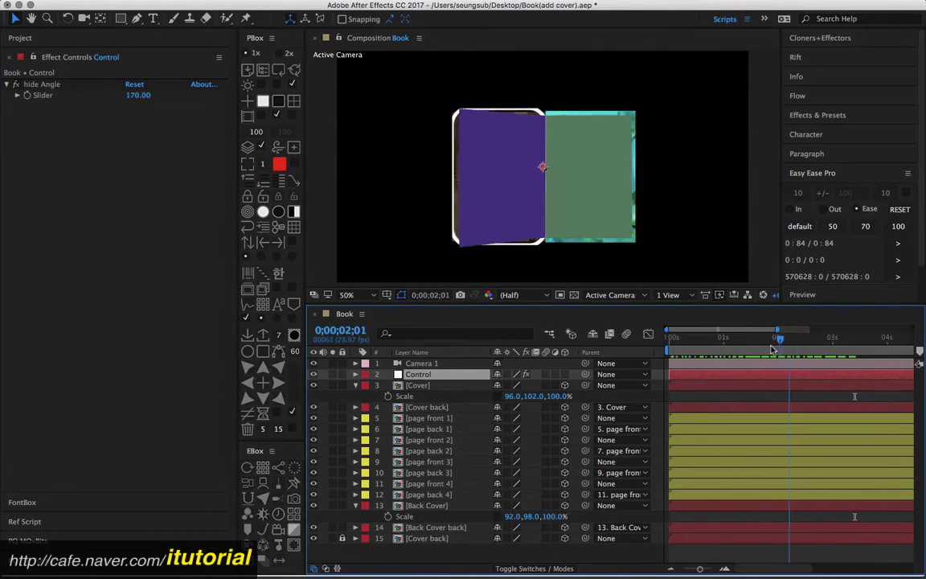
click(356, 385)
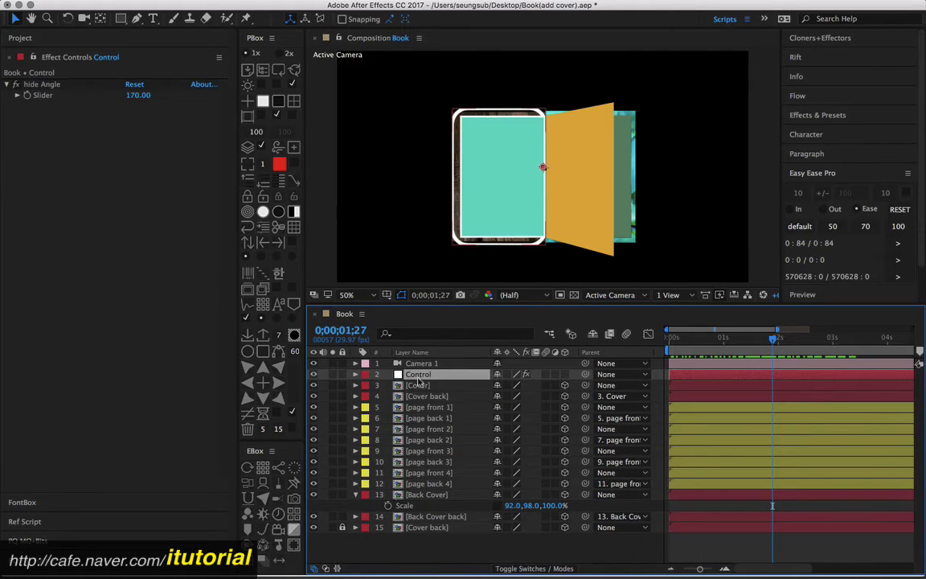
click(356, 494)
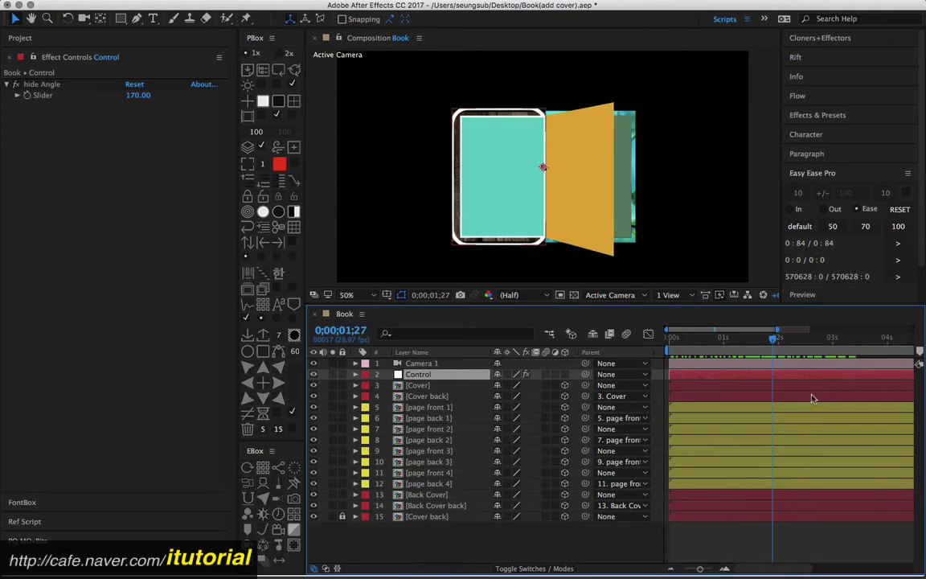
click(757, 339)
drag(758, 339, 739, 339)
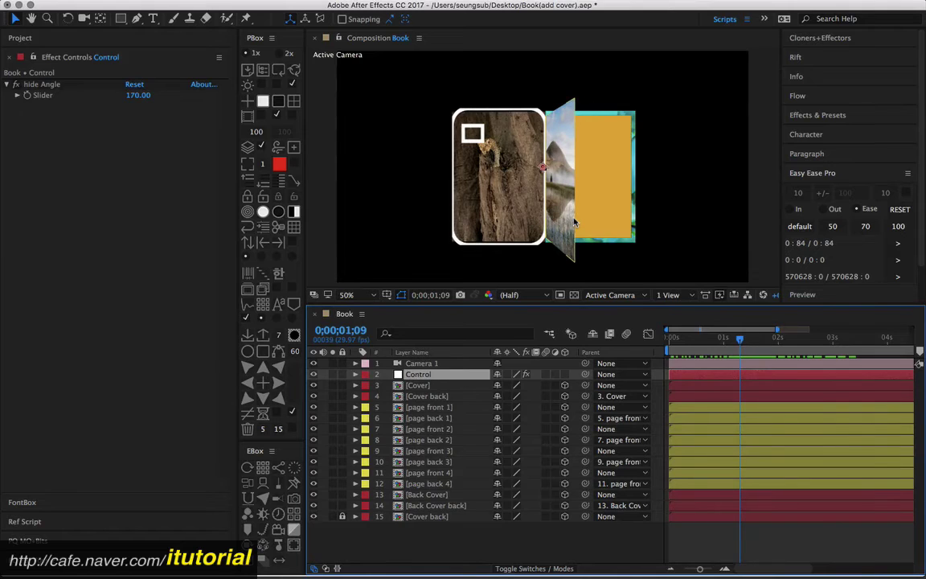
- Orbit Camera 1 to a raised view of the book, scrubbing near 2 seconds to check the page turn
key(c)
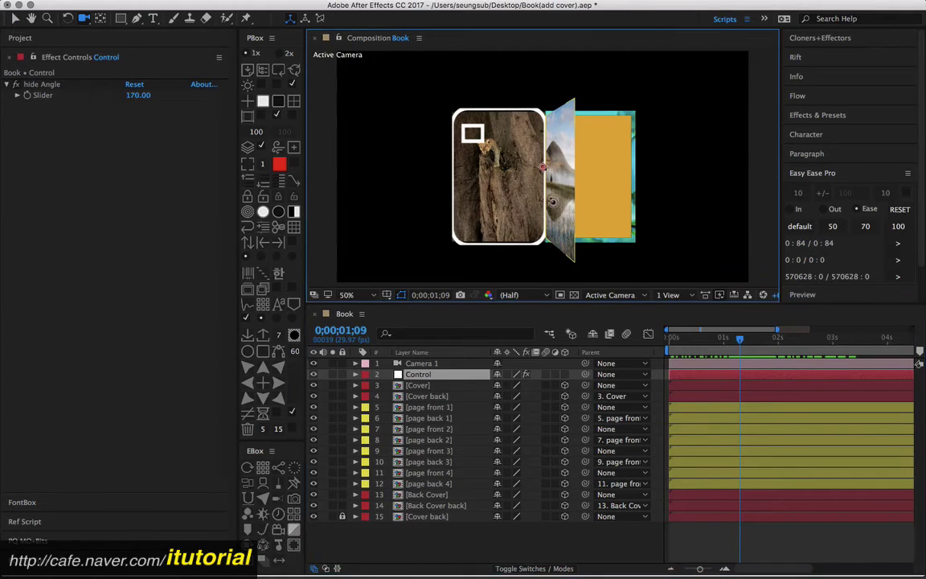
drag(502, 183, 537, 128)
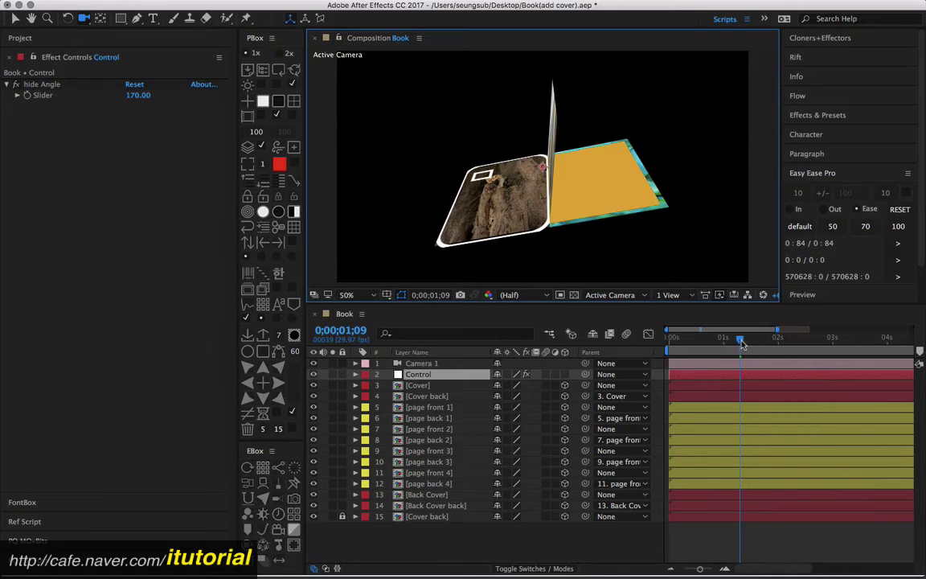
drag(741, 343, 793, 341)
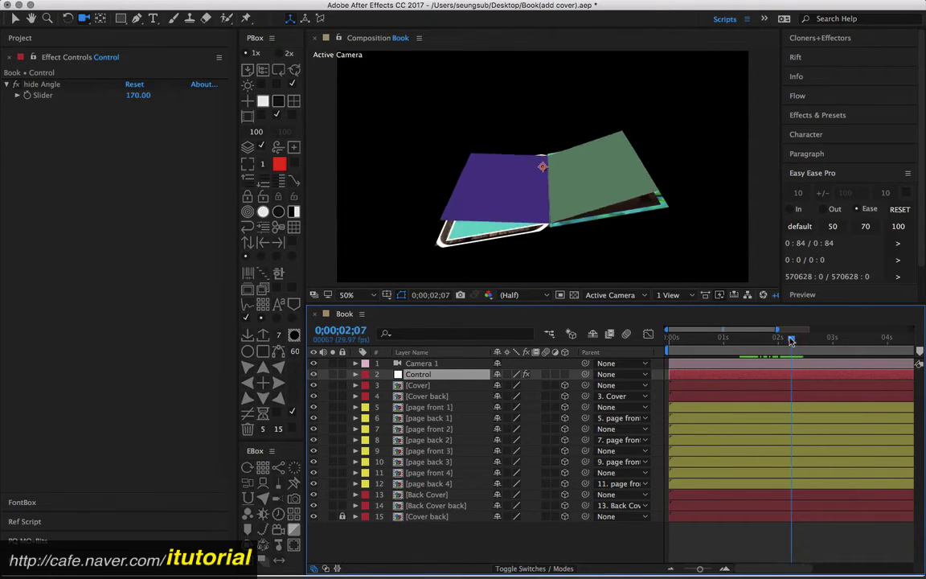
drag(794, 342, 796, 341)
mouse_move(572, 257)
mouse_down()
mouse_move(555, 260)
mouse_move(542, 175)
mouse_up()
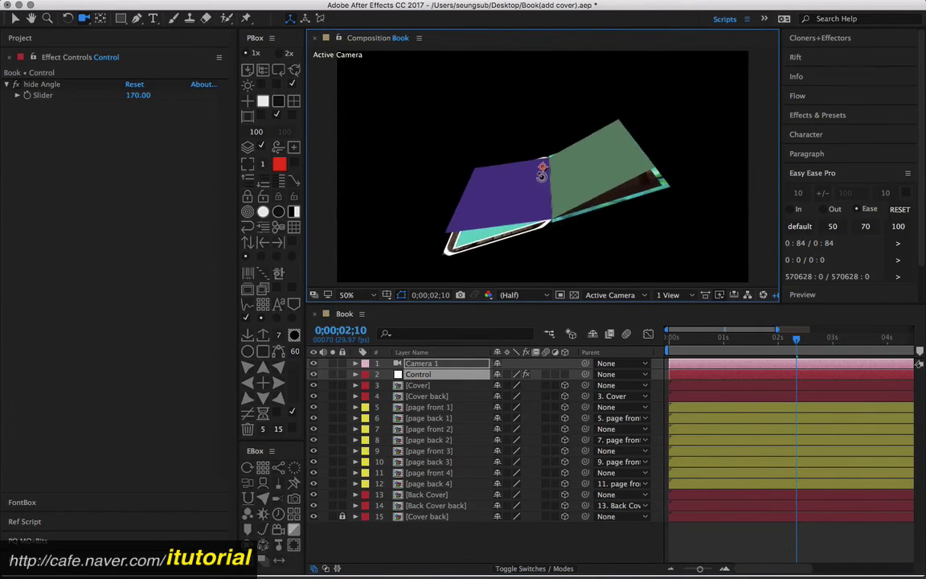
drag(492, 159, 493, 235)
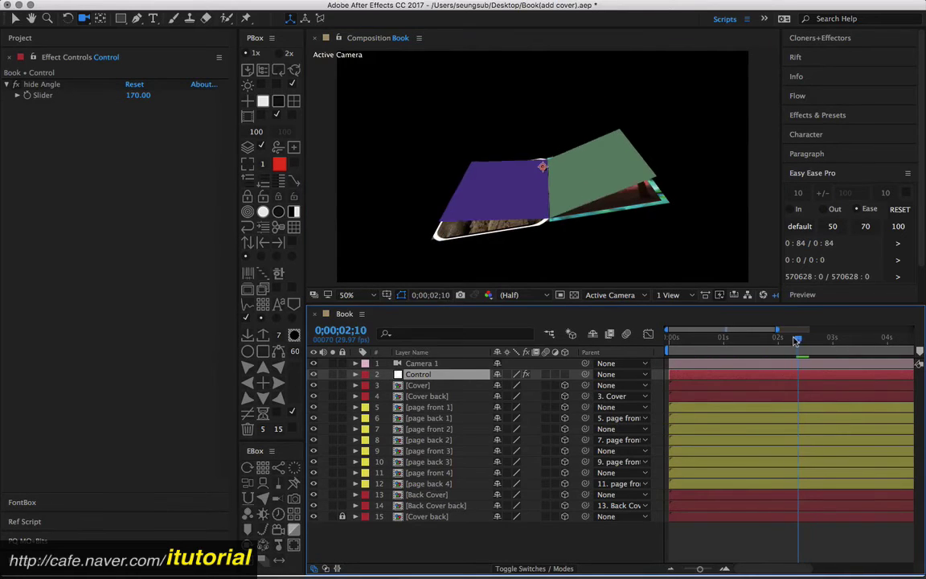
drag(797, 341, 792, 338)
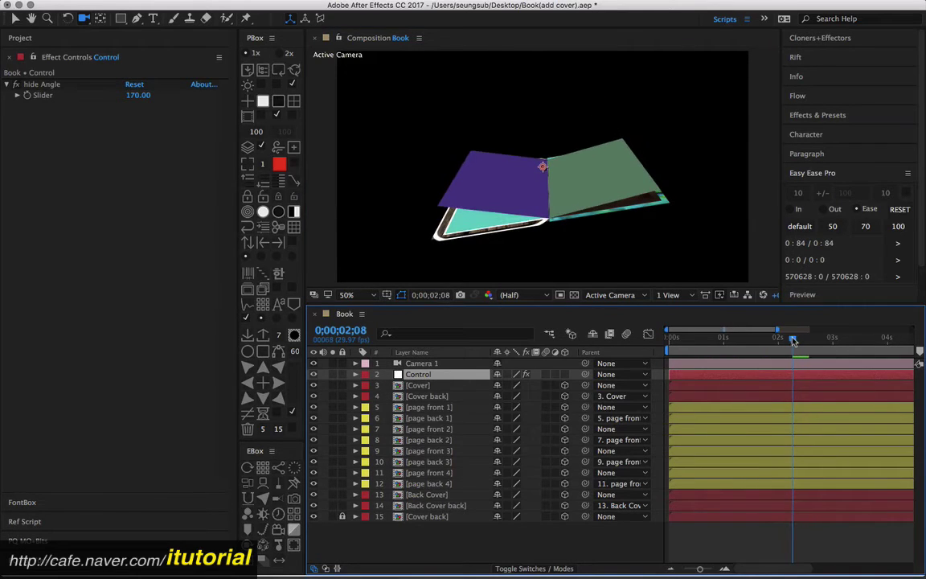
click(135, 95)
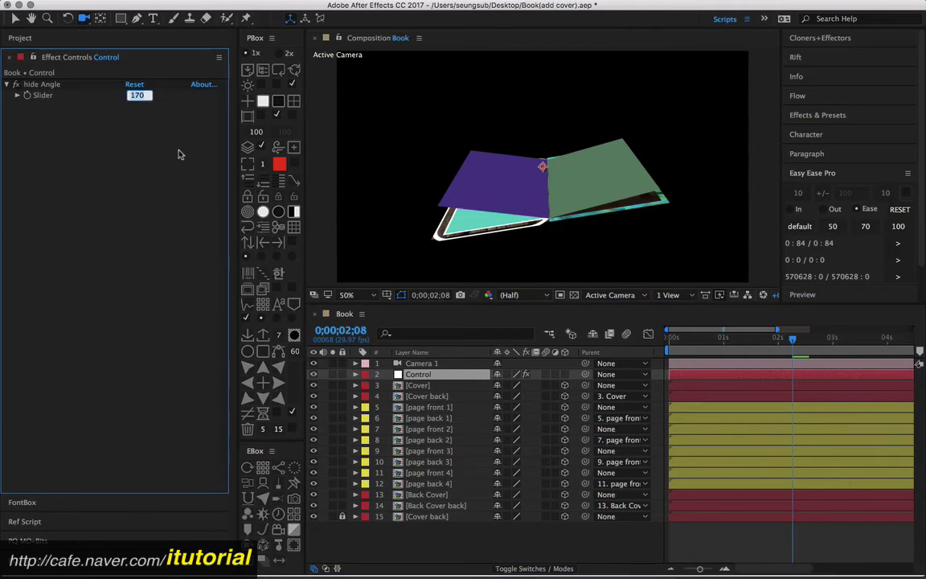
text(1)
key(Return)
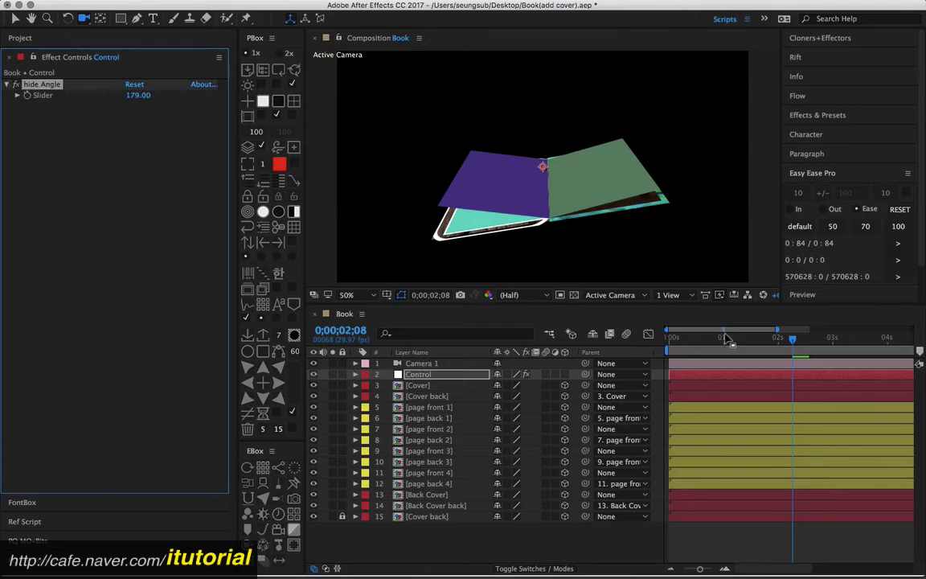
click(793, 343)
mouse_move(793, 344)
mouse_down()
mouse_move(810, 343)
mouse_move(758, 345)
mouse_move(809, 341)
mouse_up()
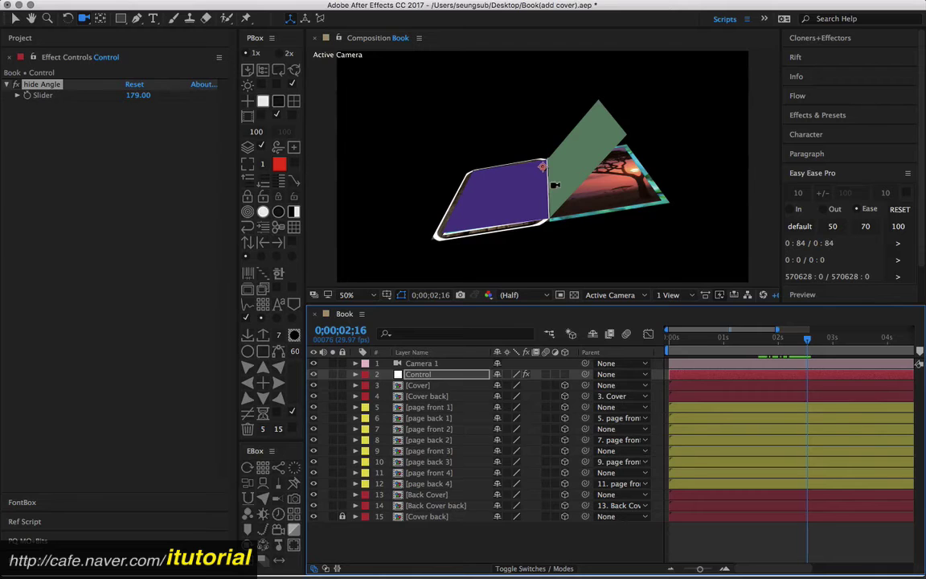
drag(554, 185, 565, 217)
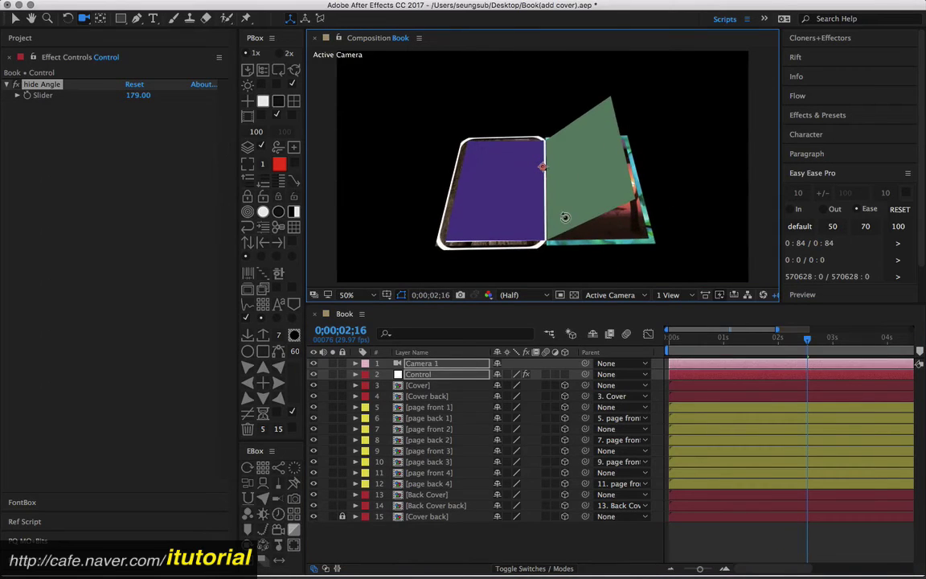
mouse_move(809, 341)
mouse_down()
mouse_move(790, 340)
mouse_move(802, 340)
mouse_up()
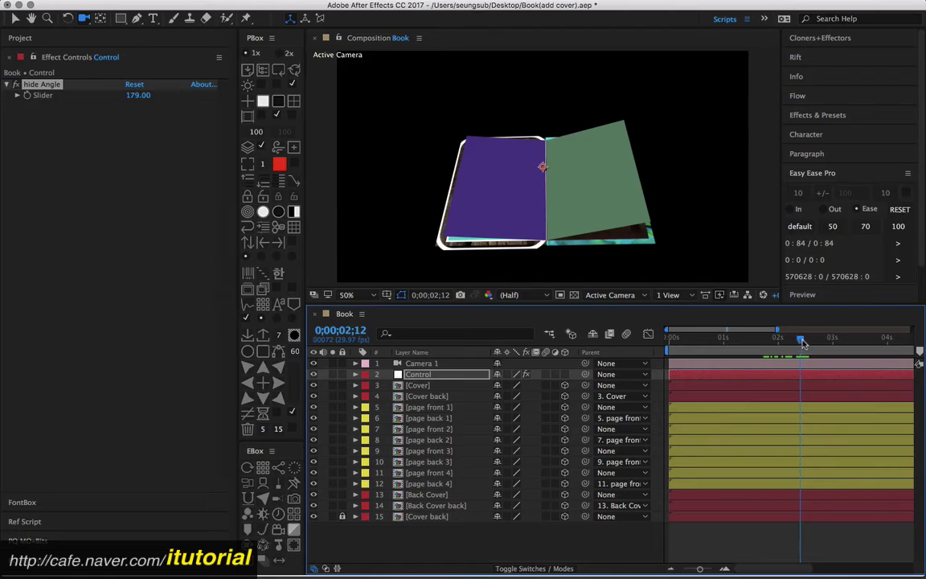
drag(802, 341, 810, 343)
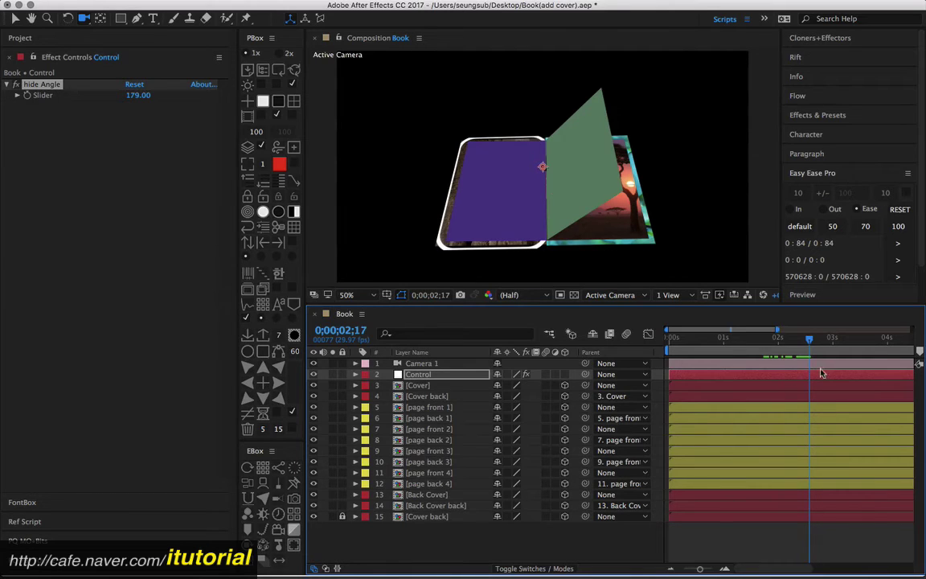
drag(807, 343, 794, 339)
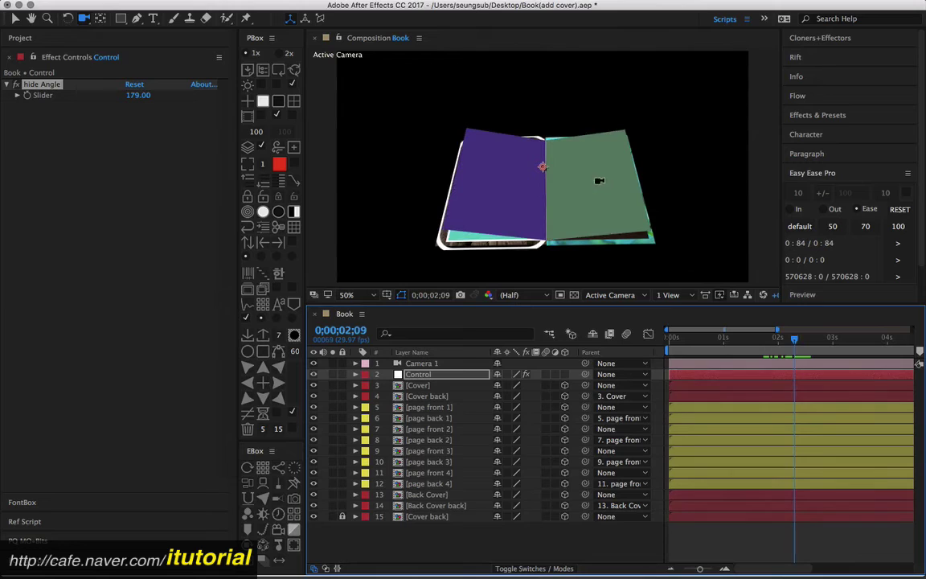
drag(589, 178, 585, 141)
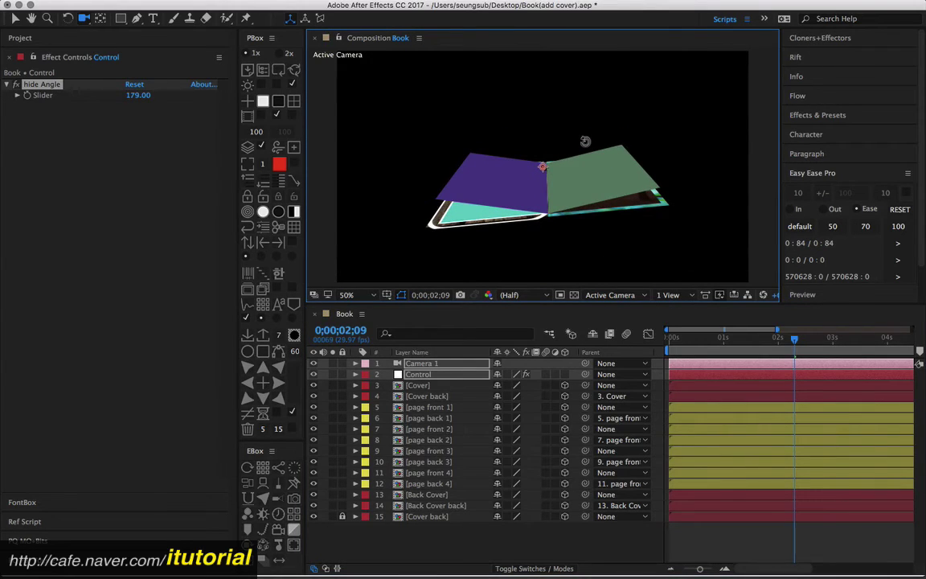
mouse_move(585, 142)
mouse_down()
mouse_move(576, 211)
mouse_move(593, 208)
mouse_move(580, 192)
mouse_up()
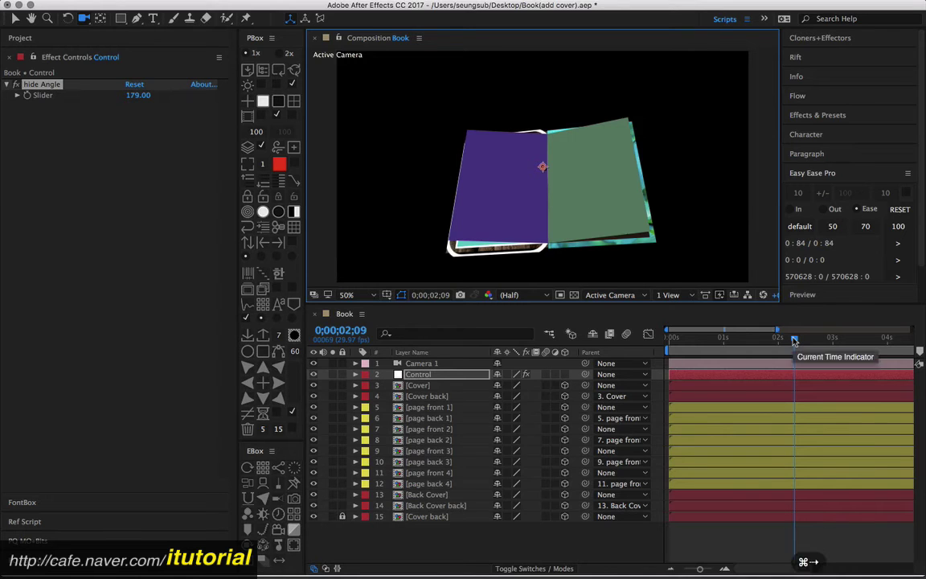
key(super+Left)
key(super+Left)
key(super+Left)
key(super+Left)
key(super+Left)
key(super+Left)
mouse_move(792, 341)
mouse_down()
mouse_move(802, 343)
mouse_move(779, 343)
mouse_move(807, 341)
mouse_up()
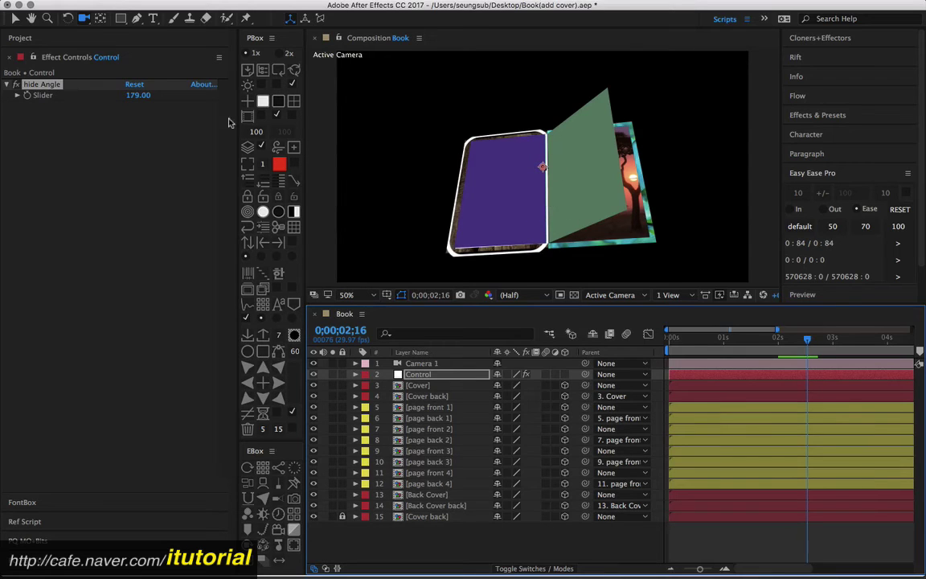
click(140, 94)
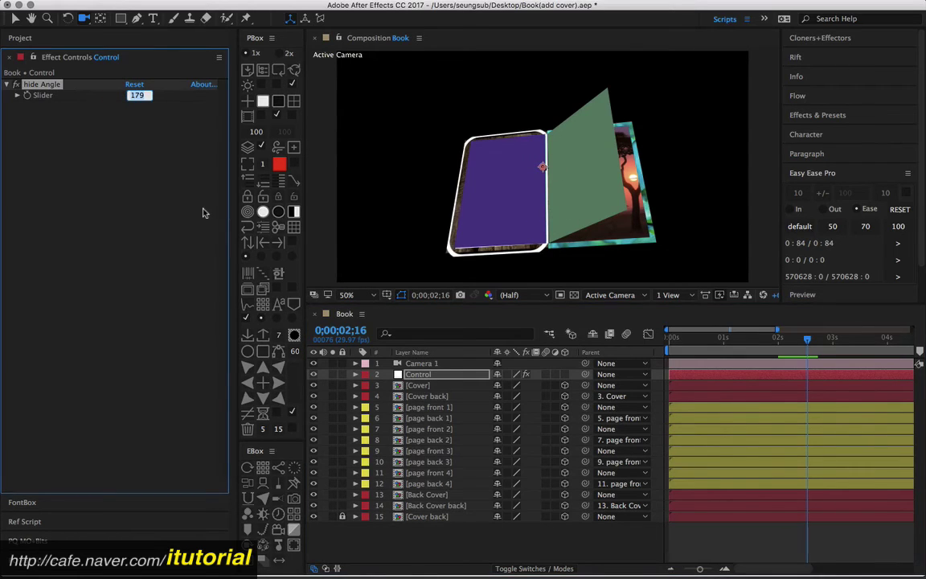
- Set the Control layer's hide Angle slider to 175 and inspect the page turn near 2 seconds
text(17)
key(Return)
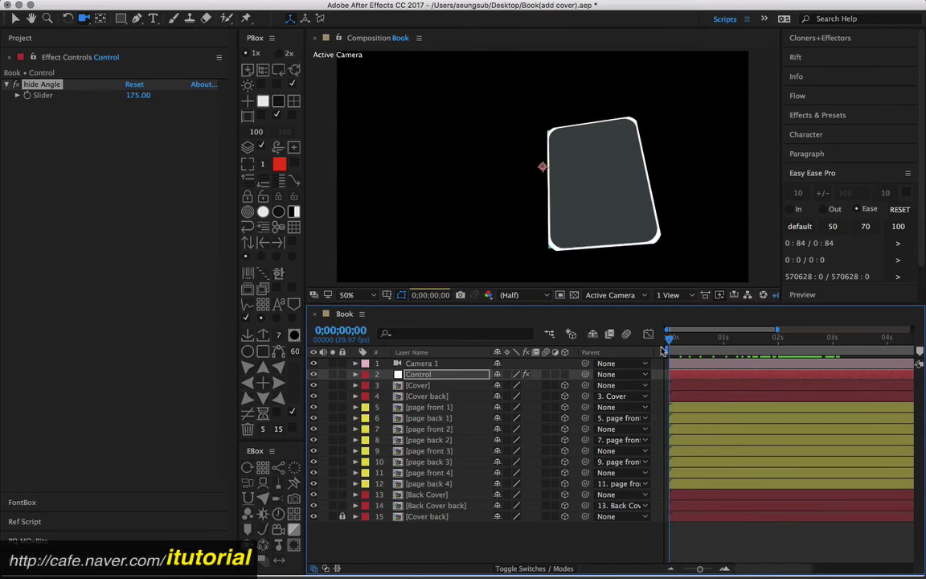
drag(733, 339, 799, 349)
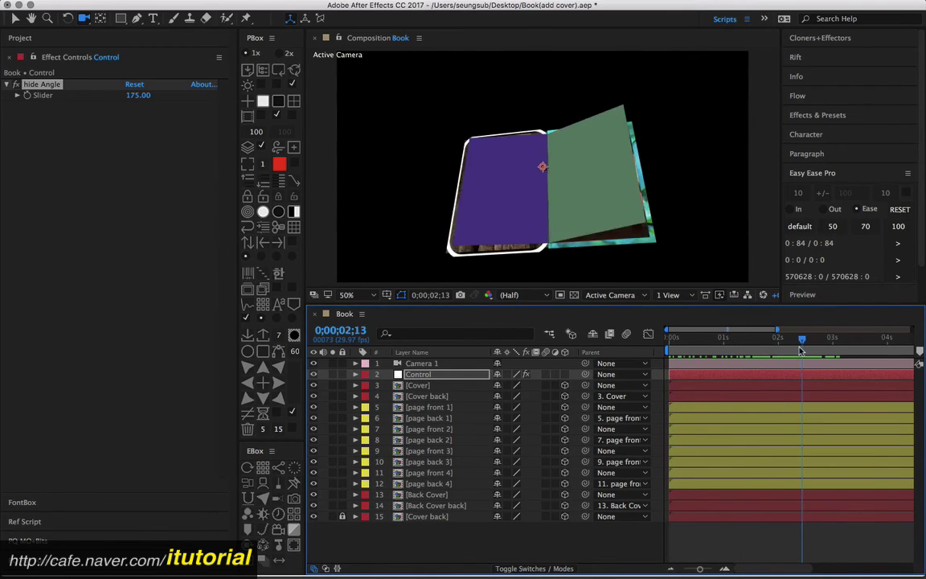
mouse_move(563, 190)
mouse_down()
mouse_move(578, 215)
mouse_move(690, 267)
mouse_move(566, 210)
mouse_move(606, 248)
mouse_up()
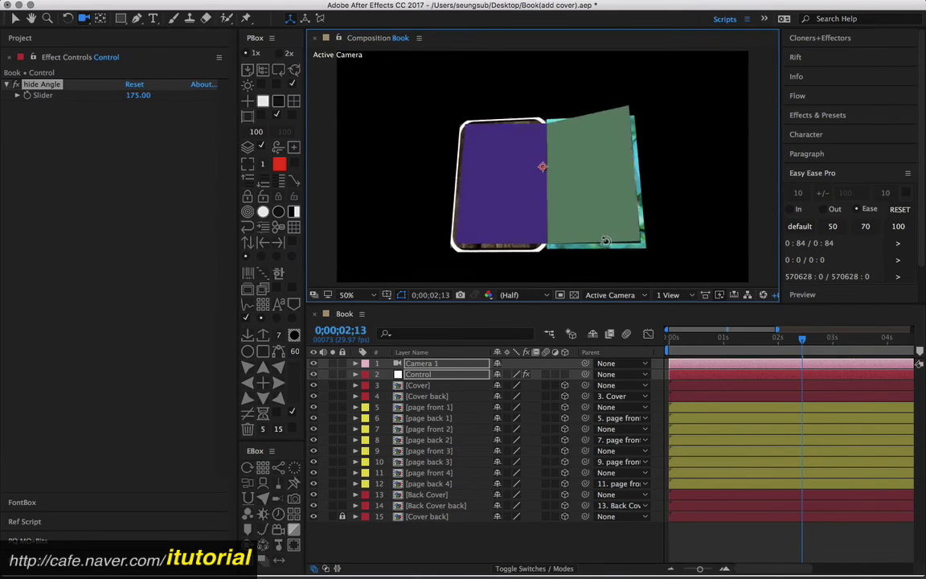
drag(606, 248, 598, 244)
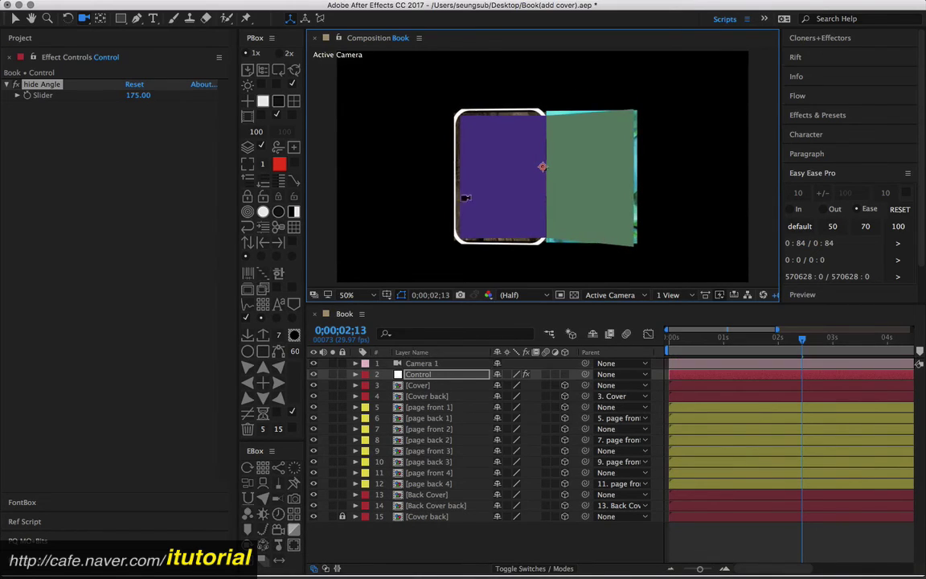
- Lower hide Angle further to 165 and re-check the flip in perspective around 1;19
click(137, 96)
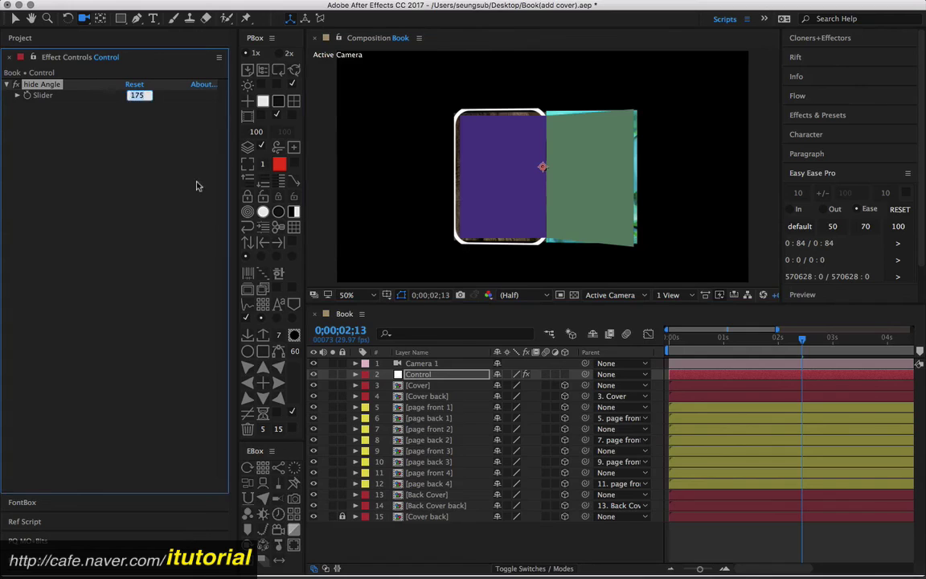
text(165)
key(Return)
mouse_move(798, 343)
mouse_down()
mouse_move(729, 343)
mouse_move(809, 345)
mouse_move(798, 354)
mouse_up()
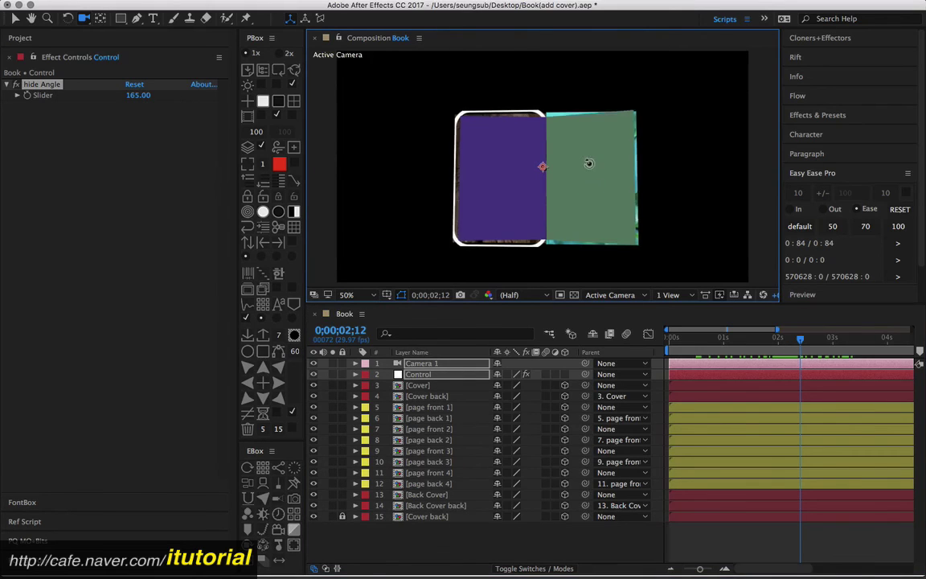
drag(597, 198, 589, 159)
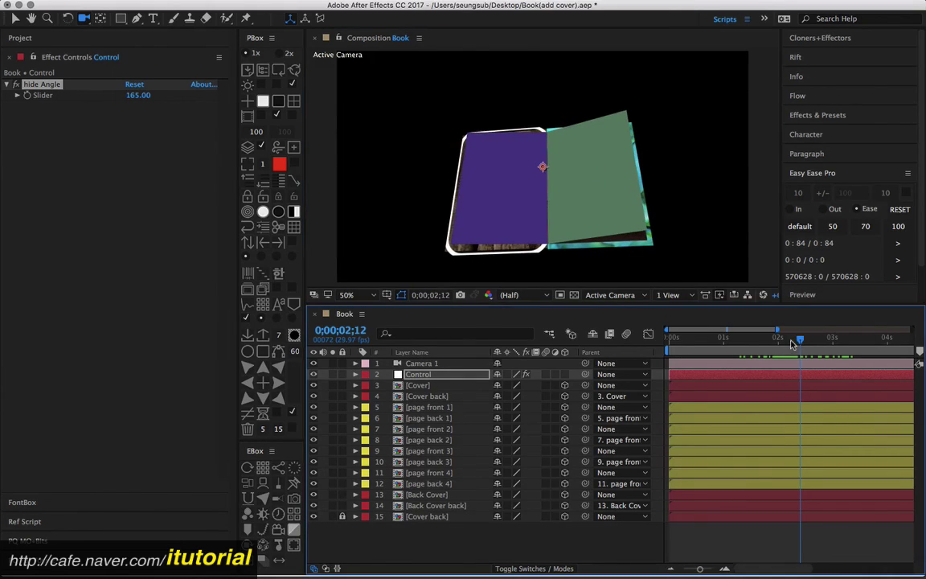
drag(739, 337, 765, 333)
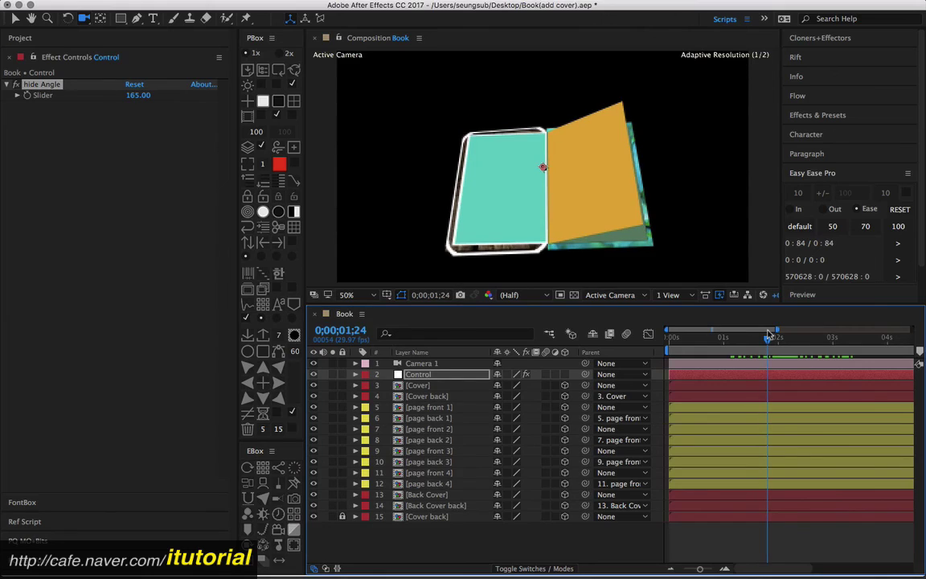
- Select all page layers and reveal their Y Rotation keyframes with U, then deselect
click(451, 473)
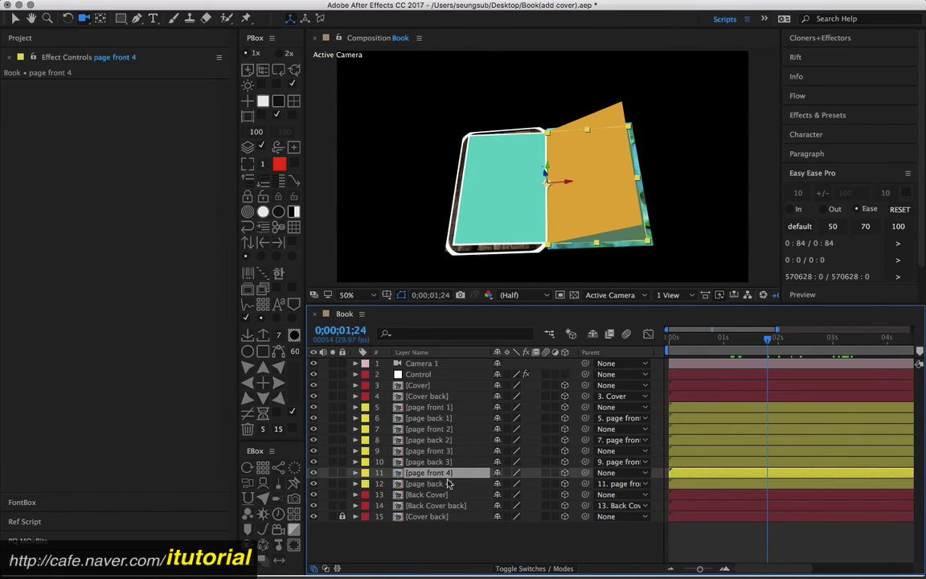
click(450, 484)
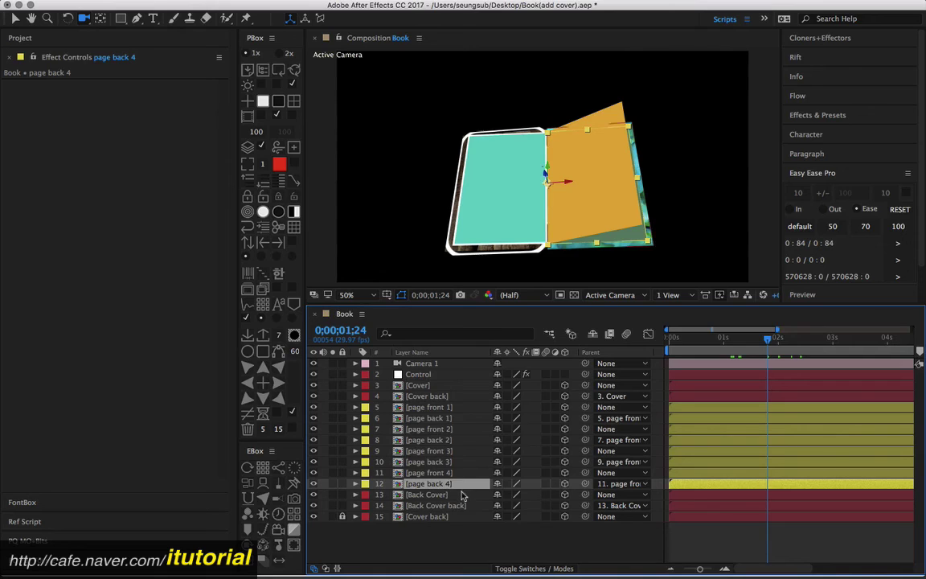
shift+click(444, 408)
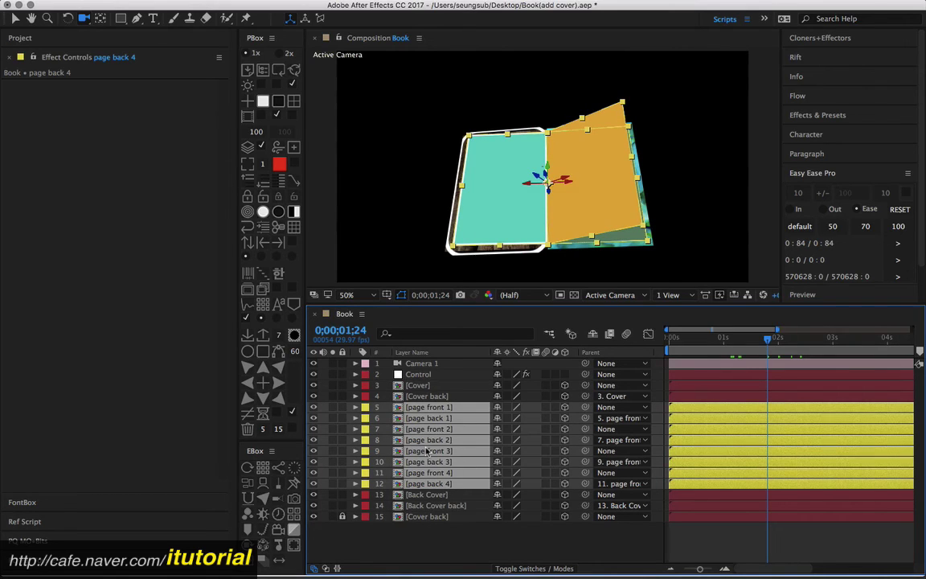
key(u)
key(F2)
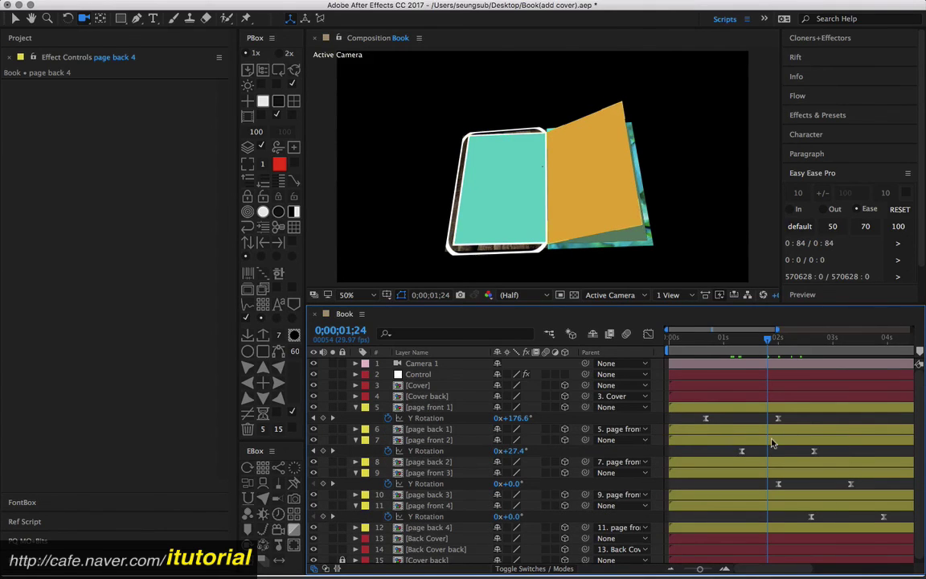
- Shift page front 2's Y Rotation keyframes earlier and page front 3's keyframes later
click(814, 451)
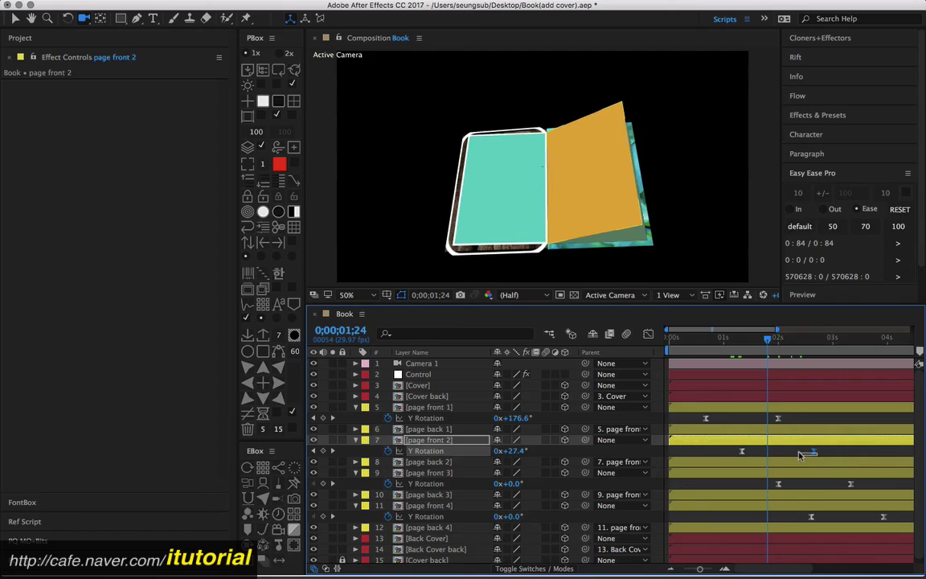
mouse_move(727, 445)
mouse_down()
mouse_move(821, 459)
mouse_move(797, 455)
mouse_up()
click(806, 455)
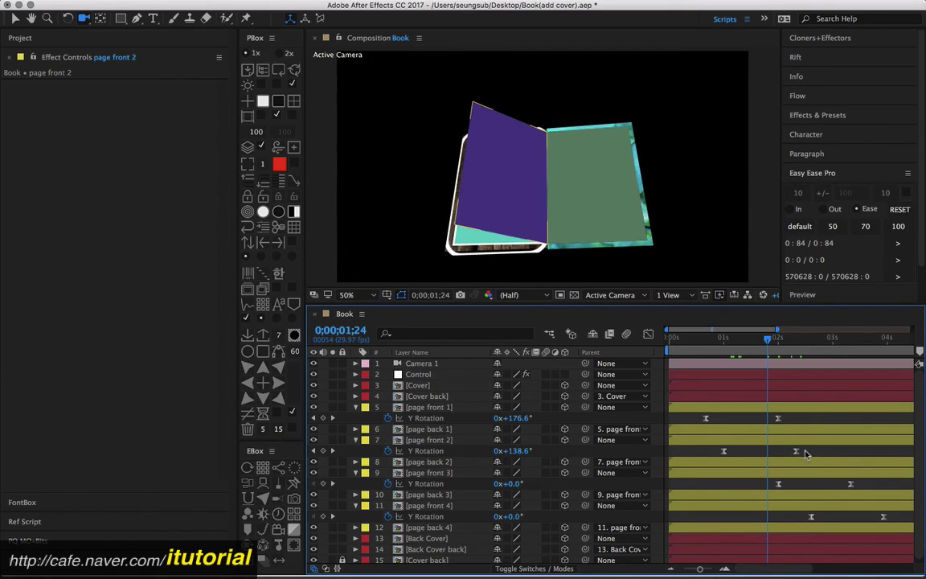
click(850, 484)
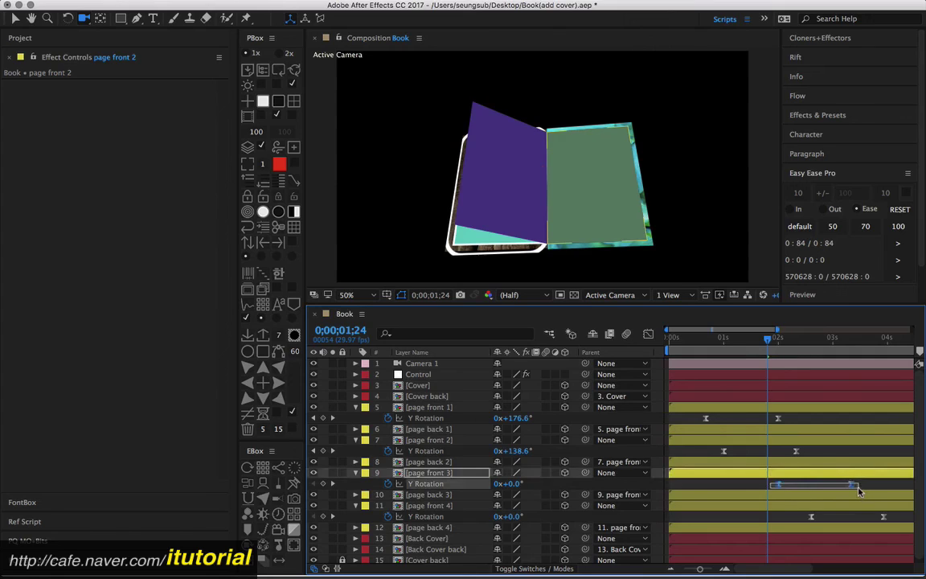
drag(851, 485, 873, 487)
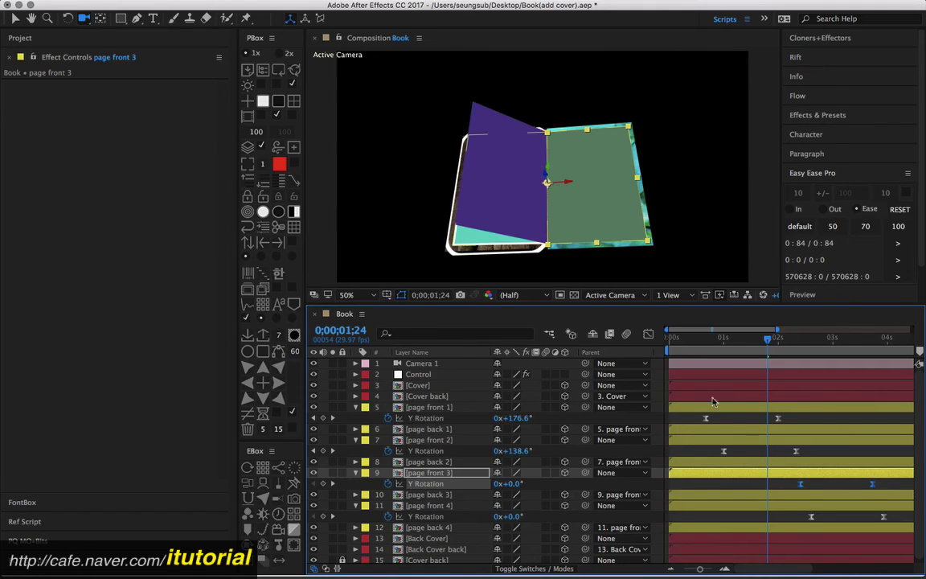
- Scrub from the start to preview the staggered page flips, then select the Cover back layer
drag(696, 331, 793, 332)
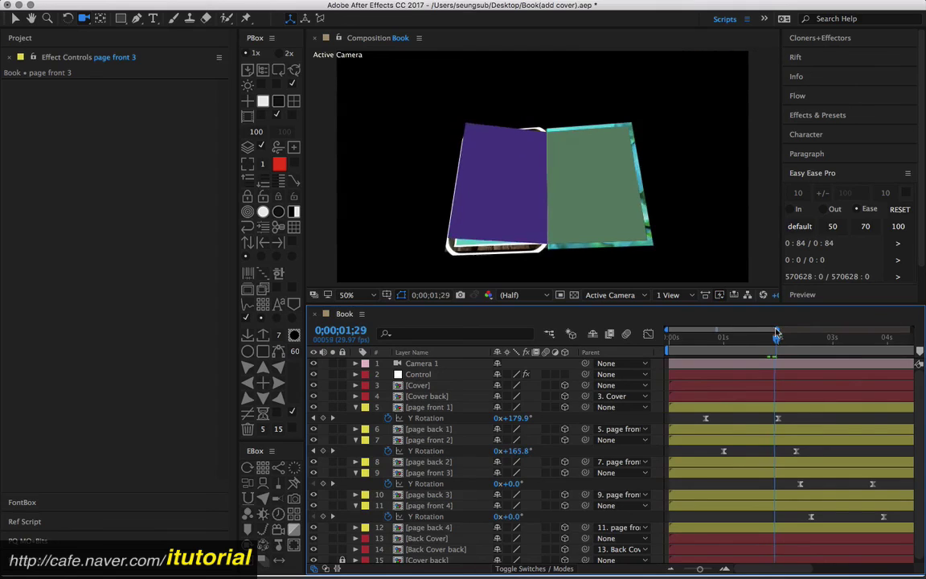
mouse_move(793, 331)
mouse_down()
mouse_move(872, 334)
mouse_move(841, 336)
mouse_up()
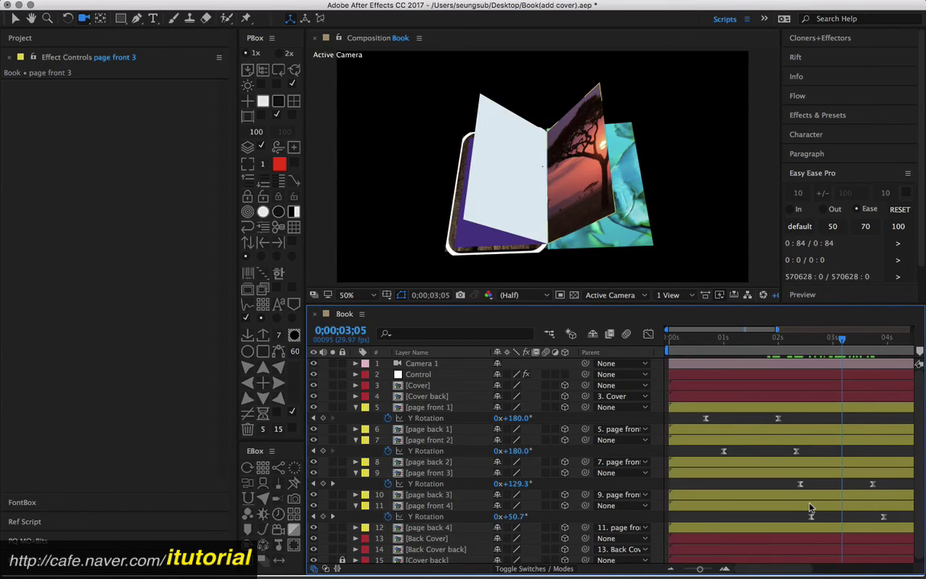
click(704, 338)
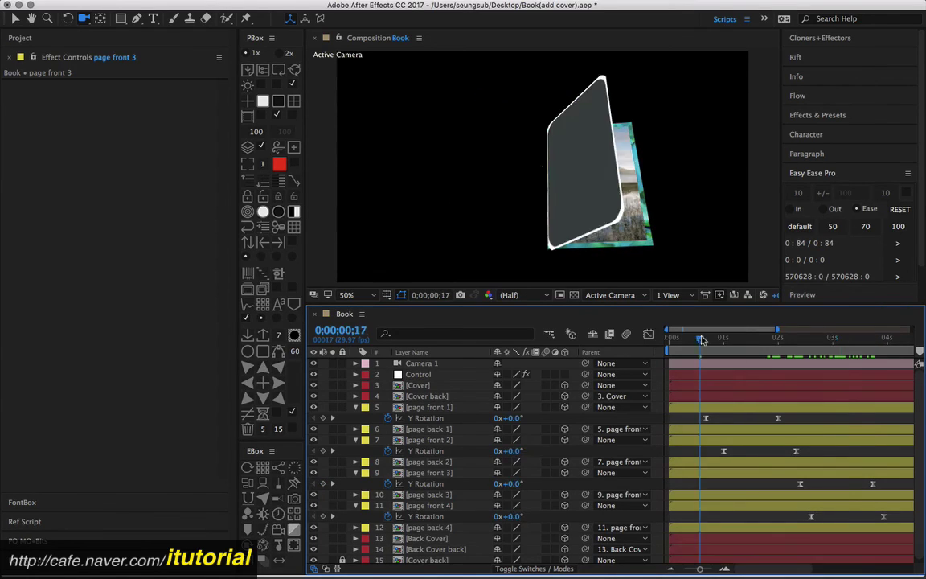
mouse_move(727, 338)
mouse_down()
mouse_move(805, 338)
mouse_move(852, 365)
mouse_move(778, 357)
mouse_up()
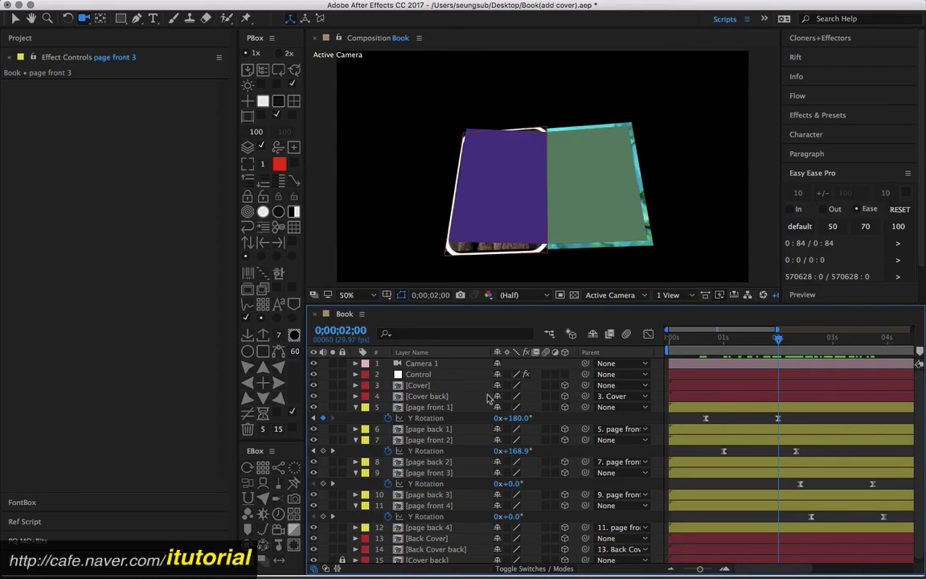
click(450, 396)
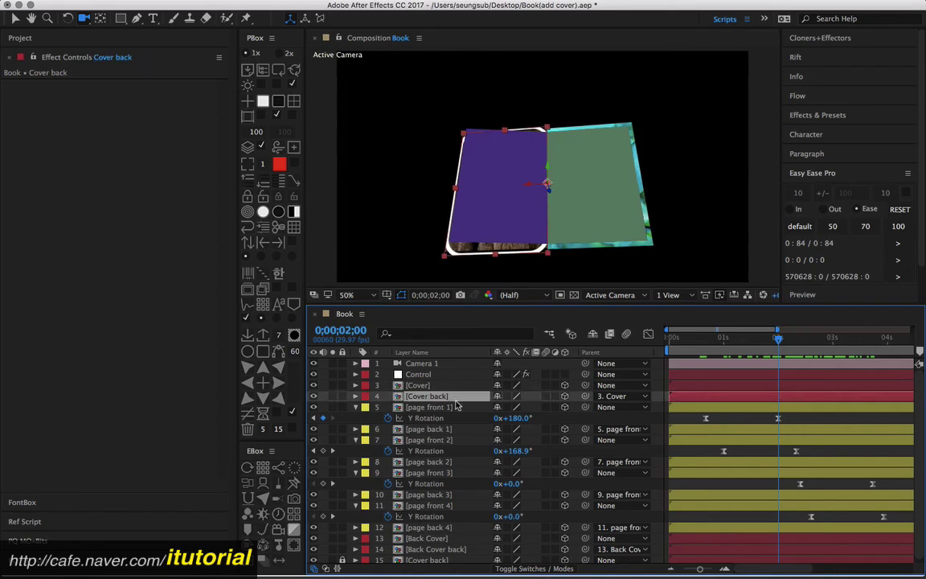